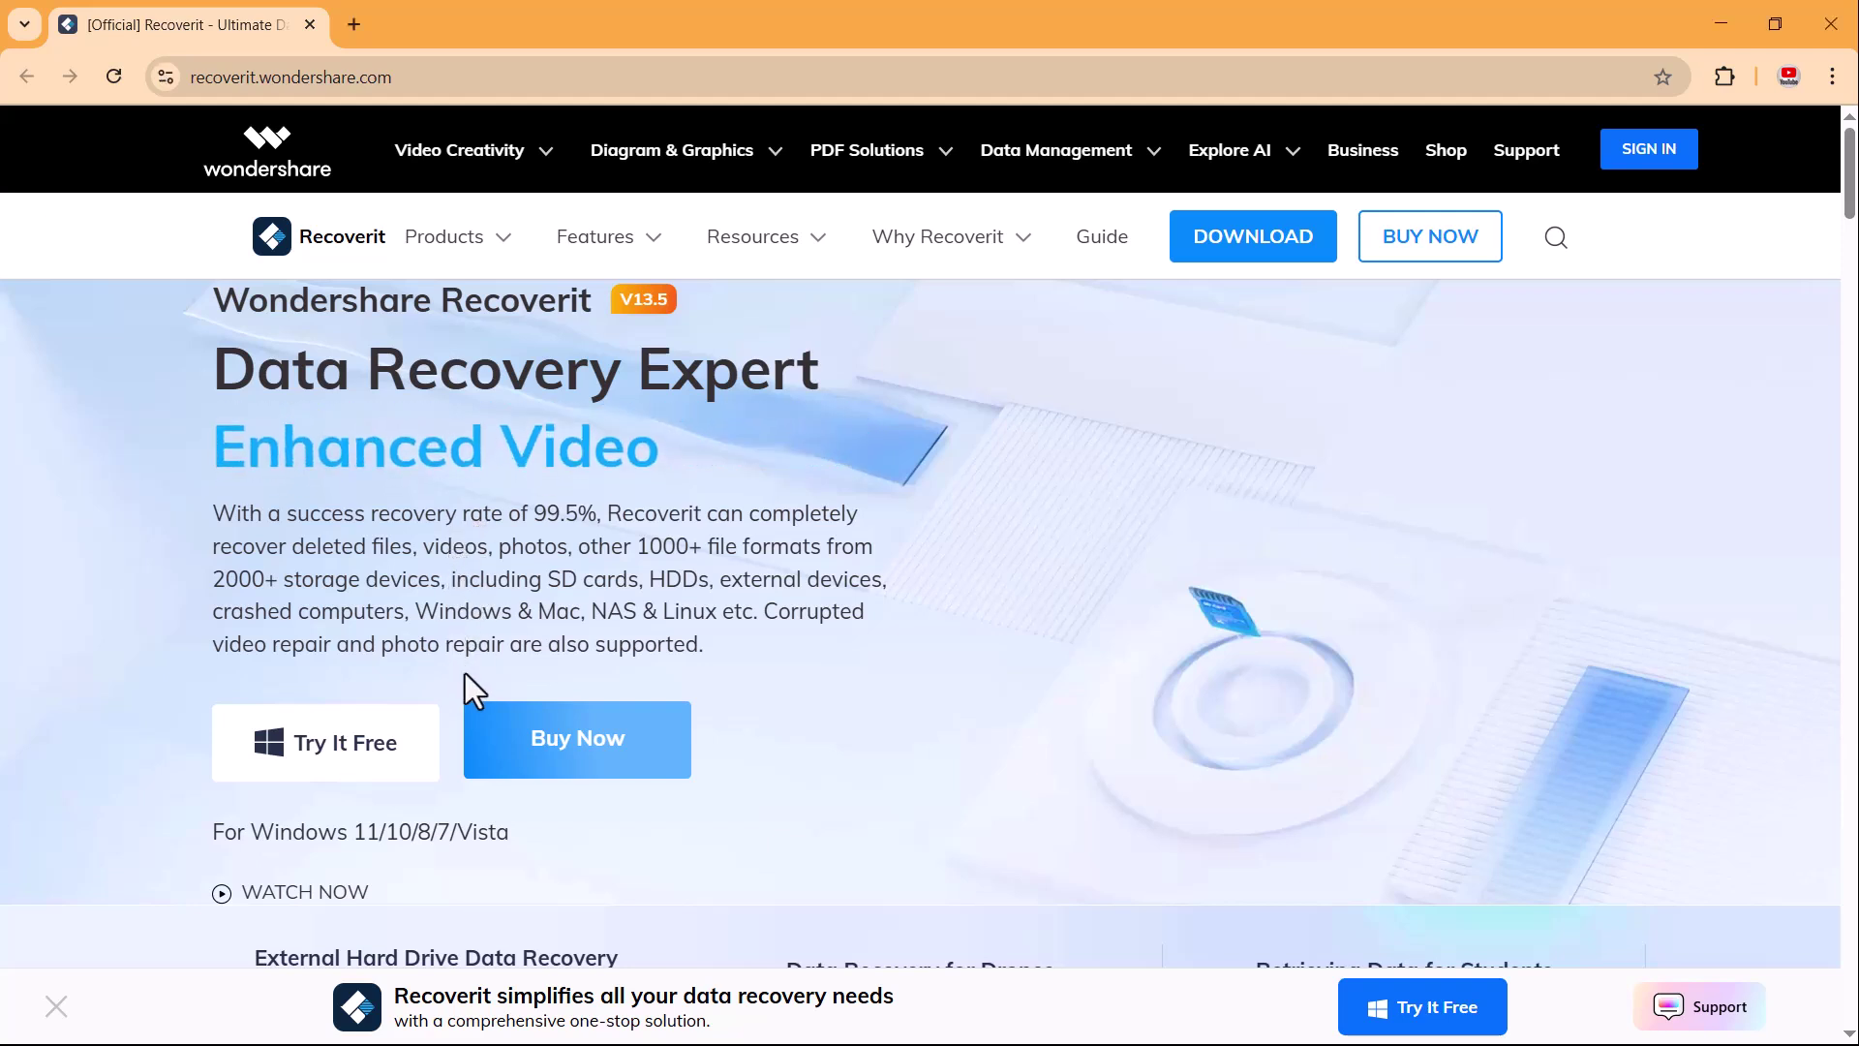
# Step: Scroll through the Recoverit homepage's features and return to the top of the page
pyautogui.scroll(-9, 469, 674)
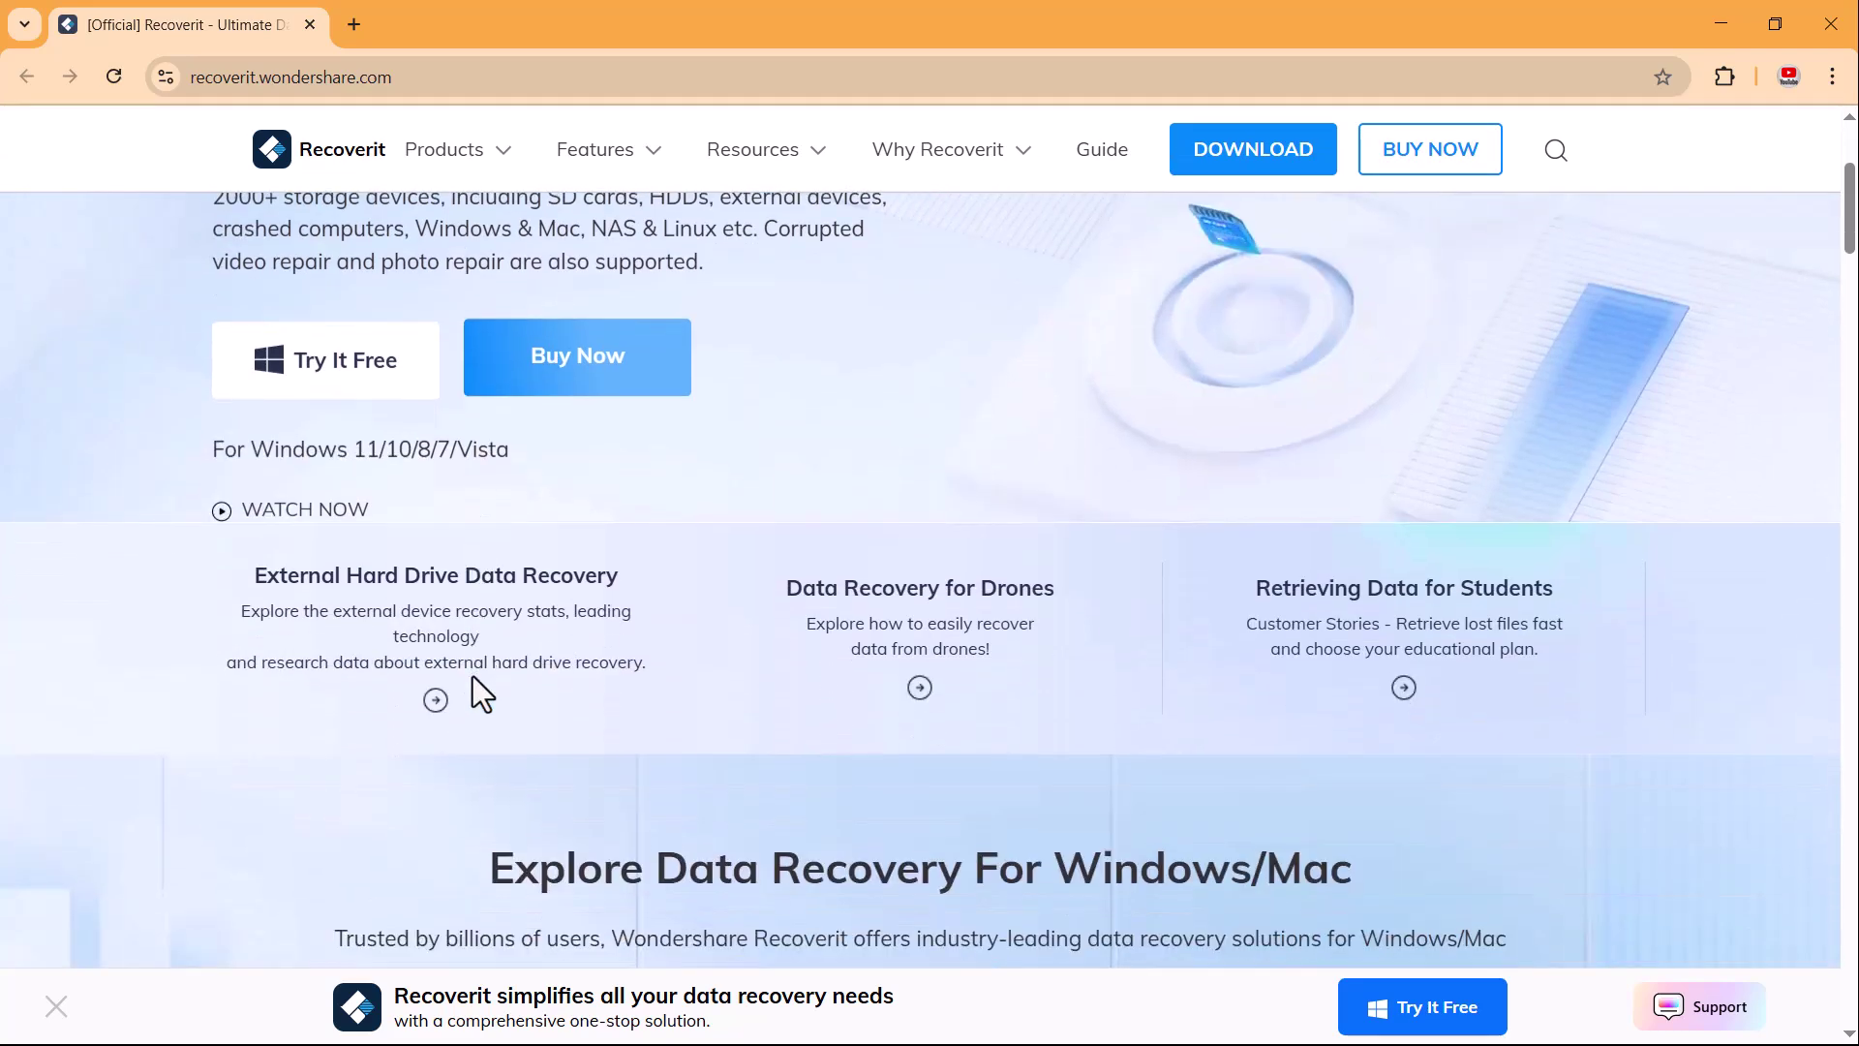
pyautogui.scroll(-1, 475, 677)
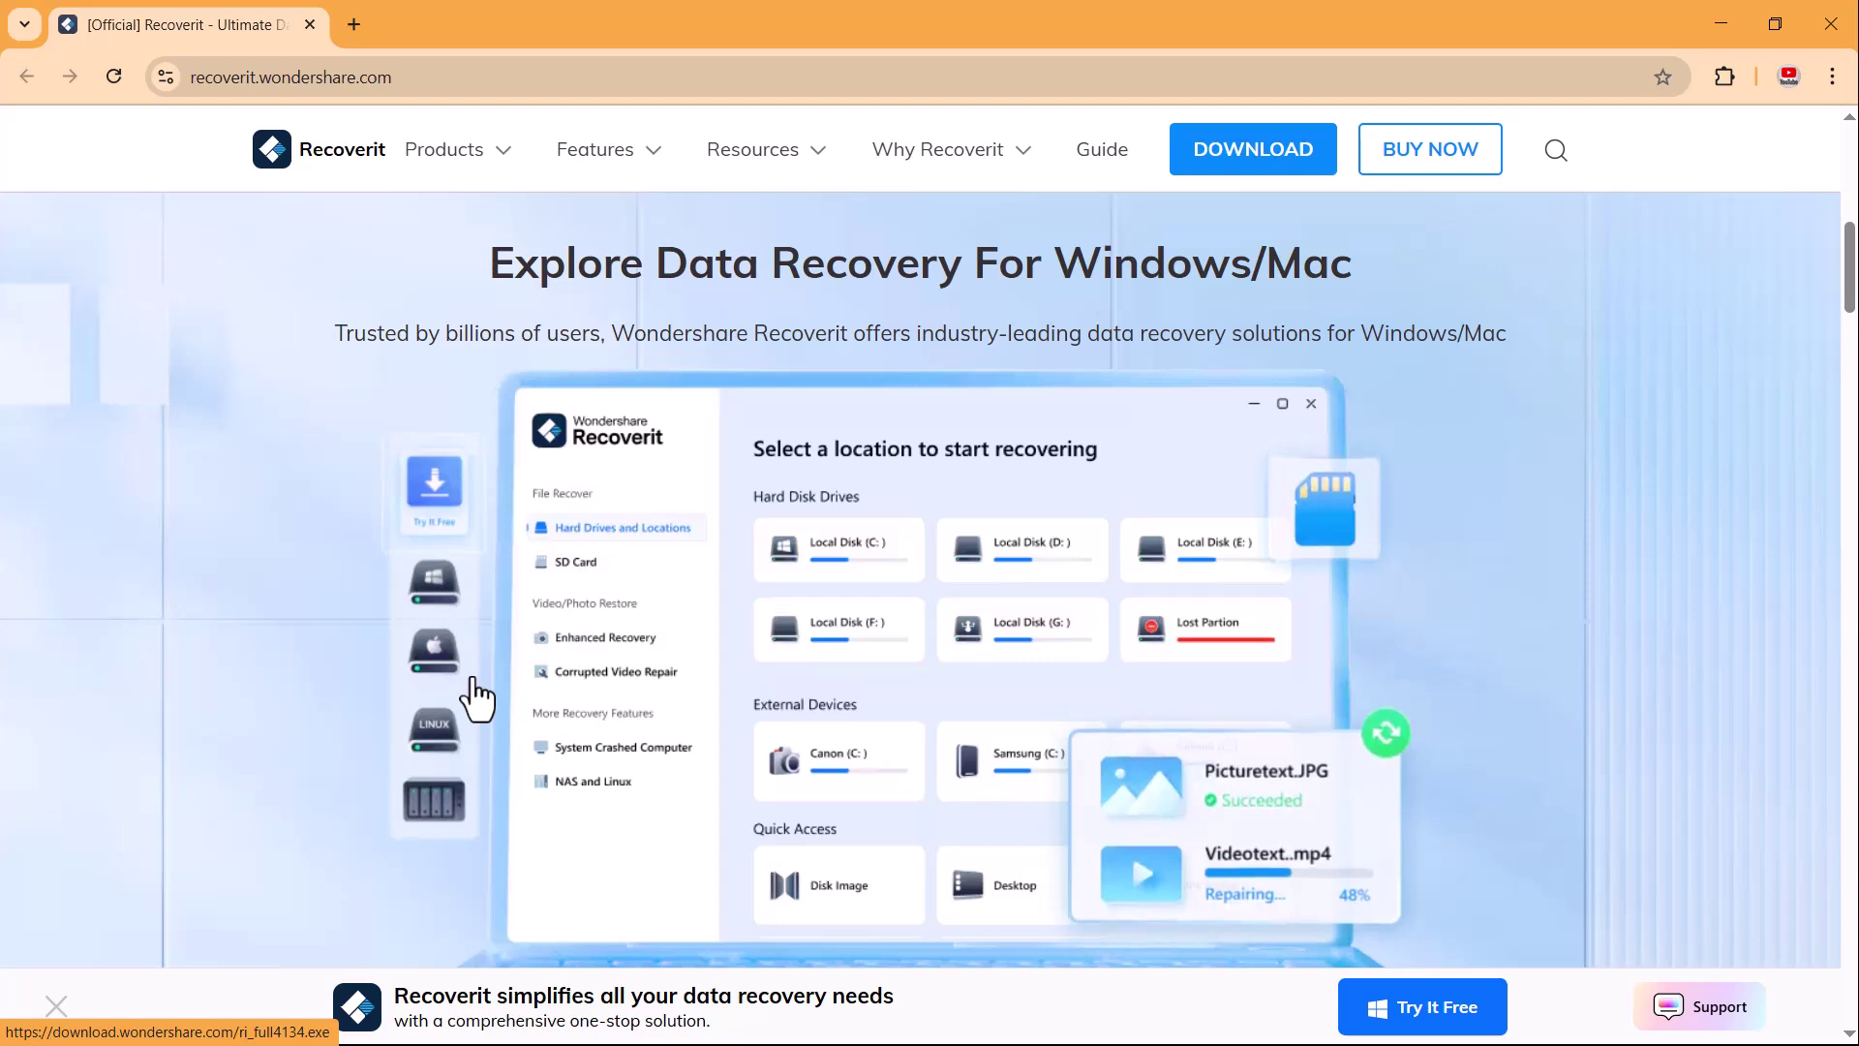
pyautogui.scroll(-3, 476, 700)
pyautogui.scroll(-6, 476, 699)
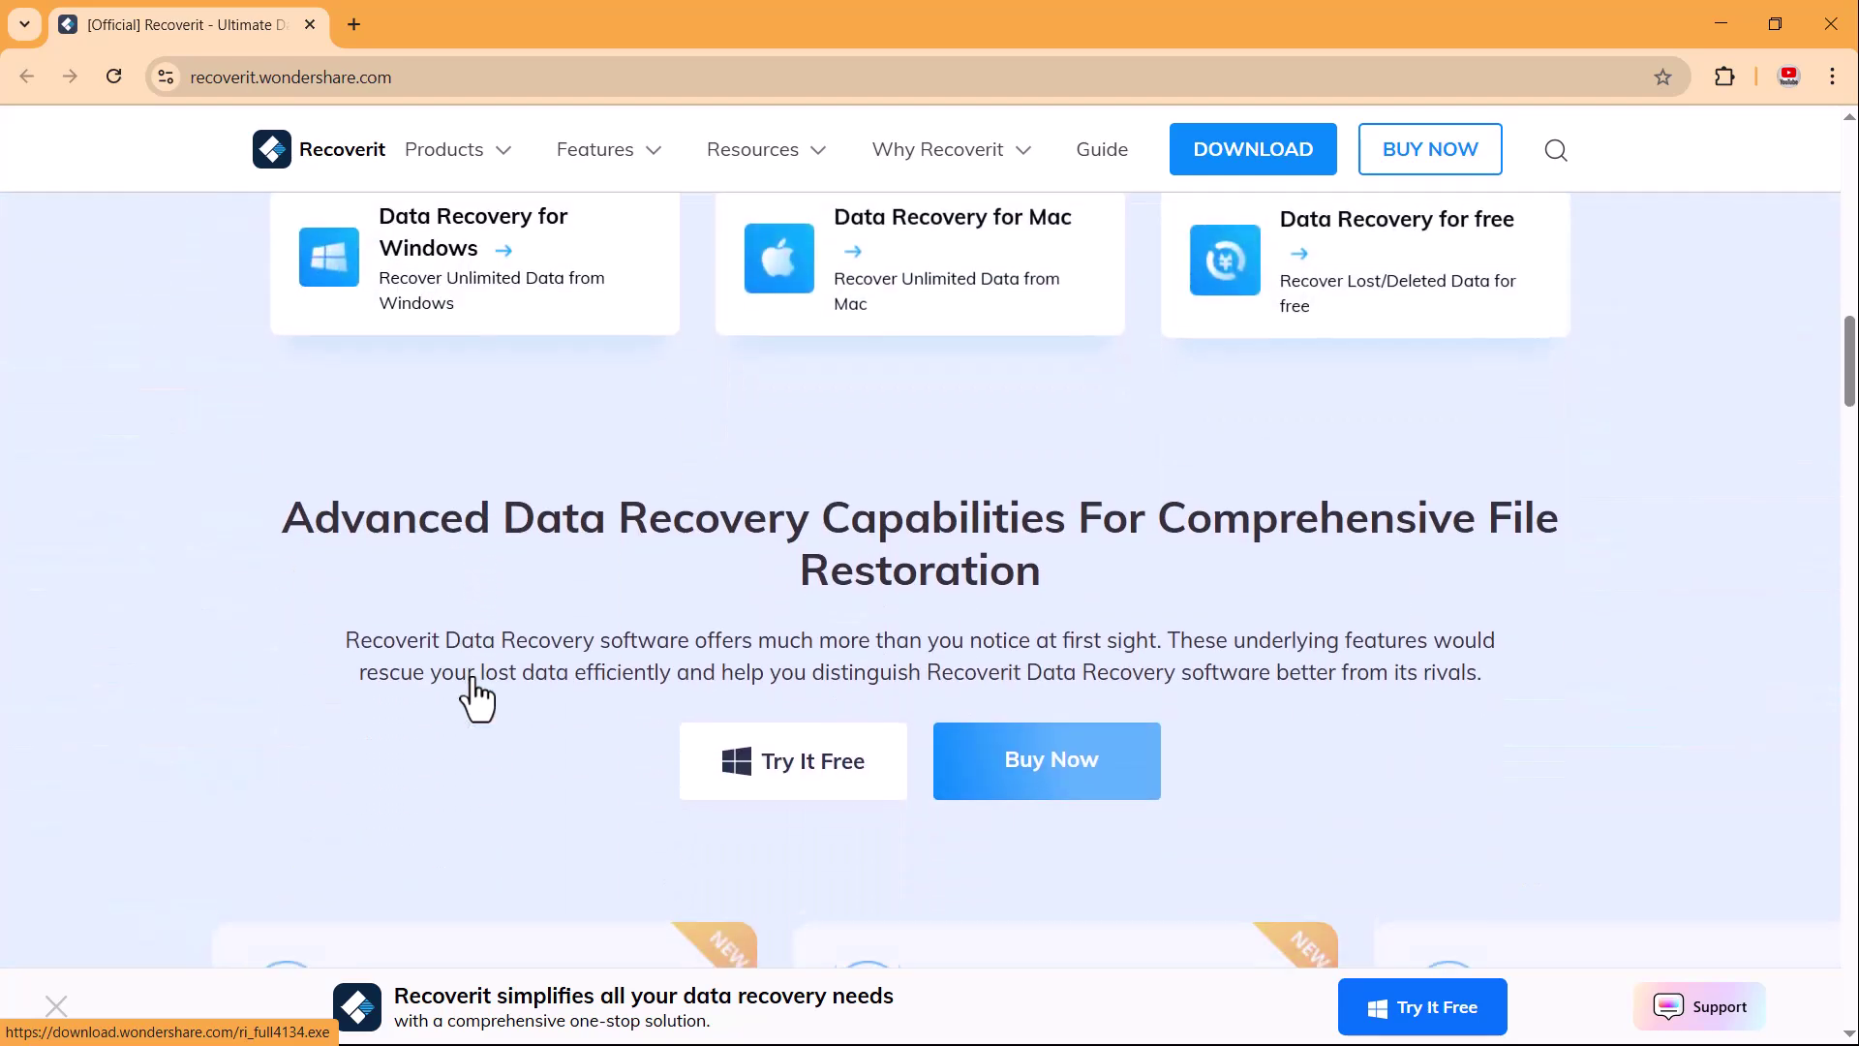
pyautogui.scroll(1, 473, 678)
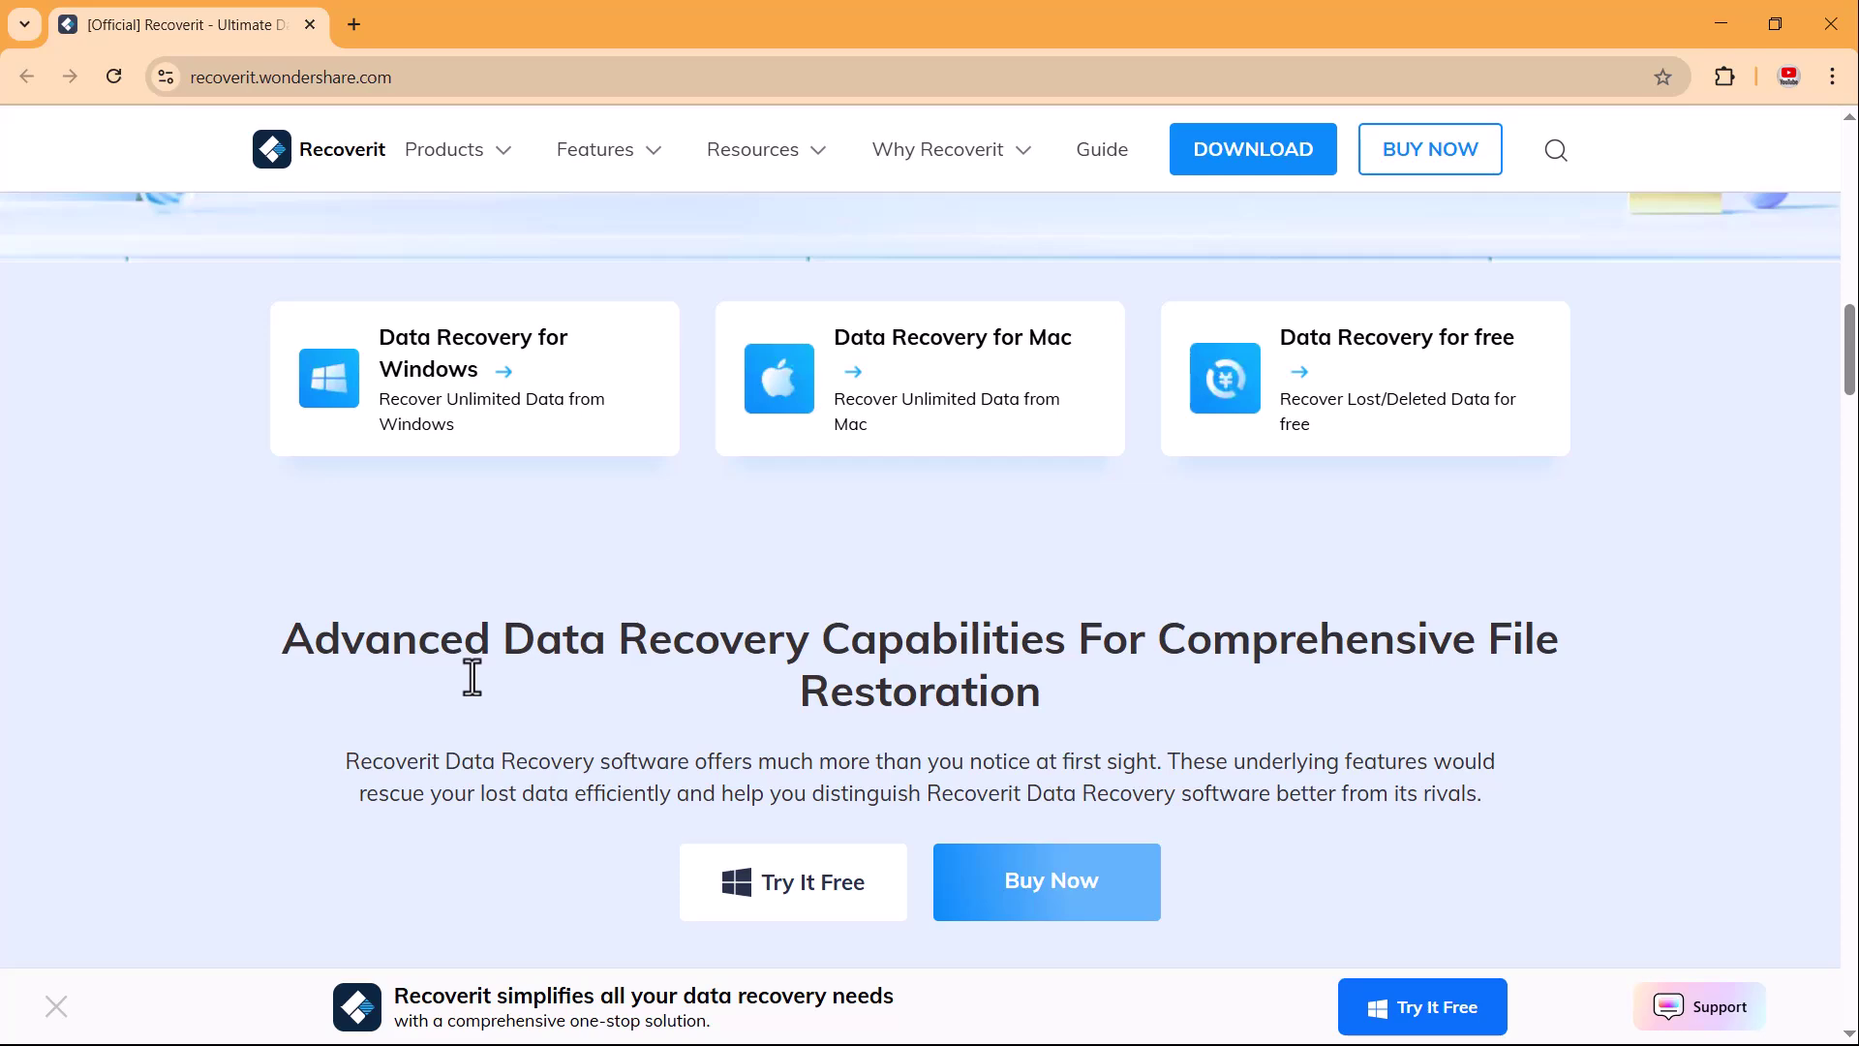
pyautogui.scroll(-3, 473, 676)
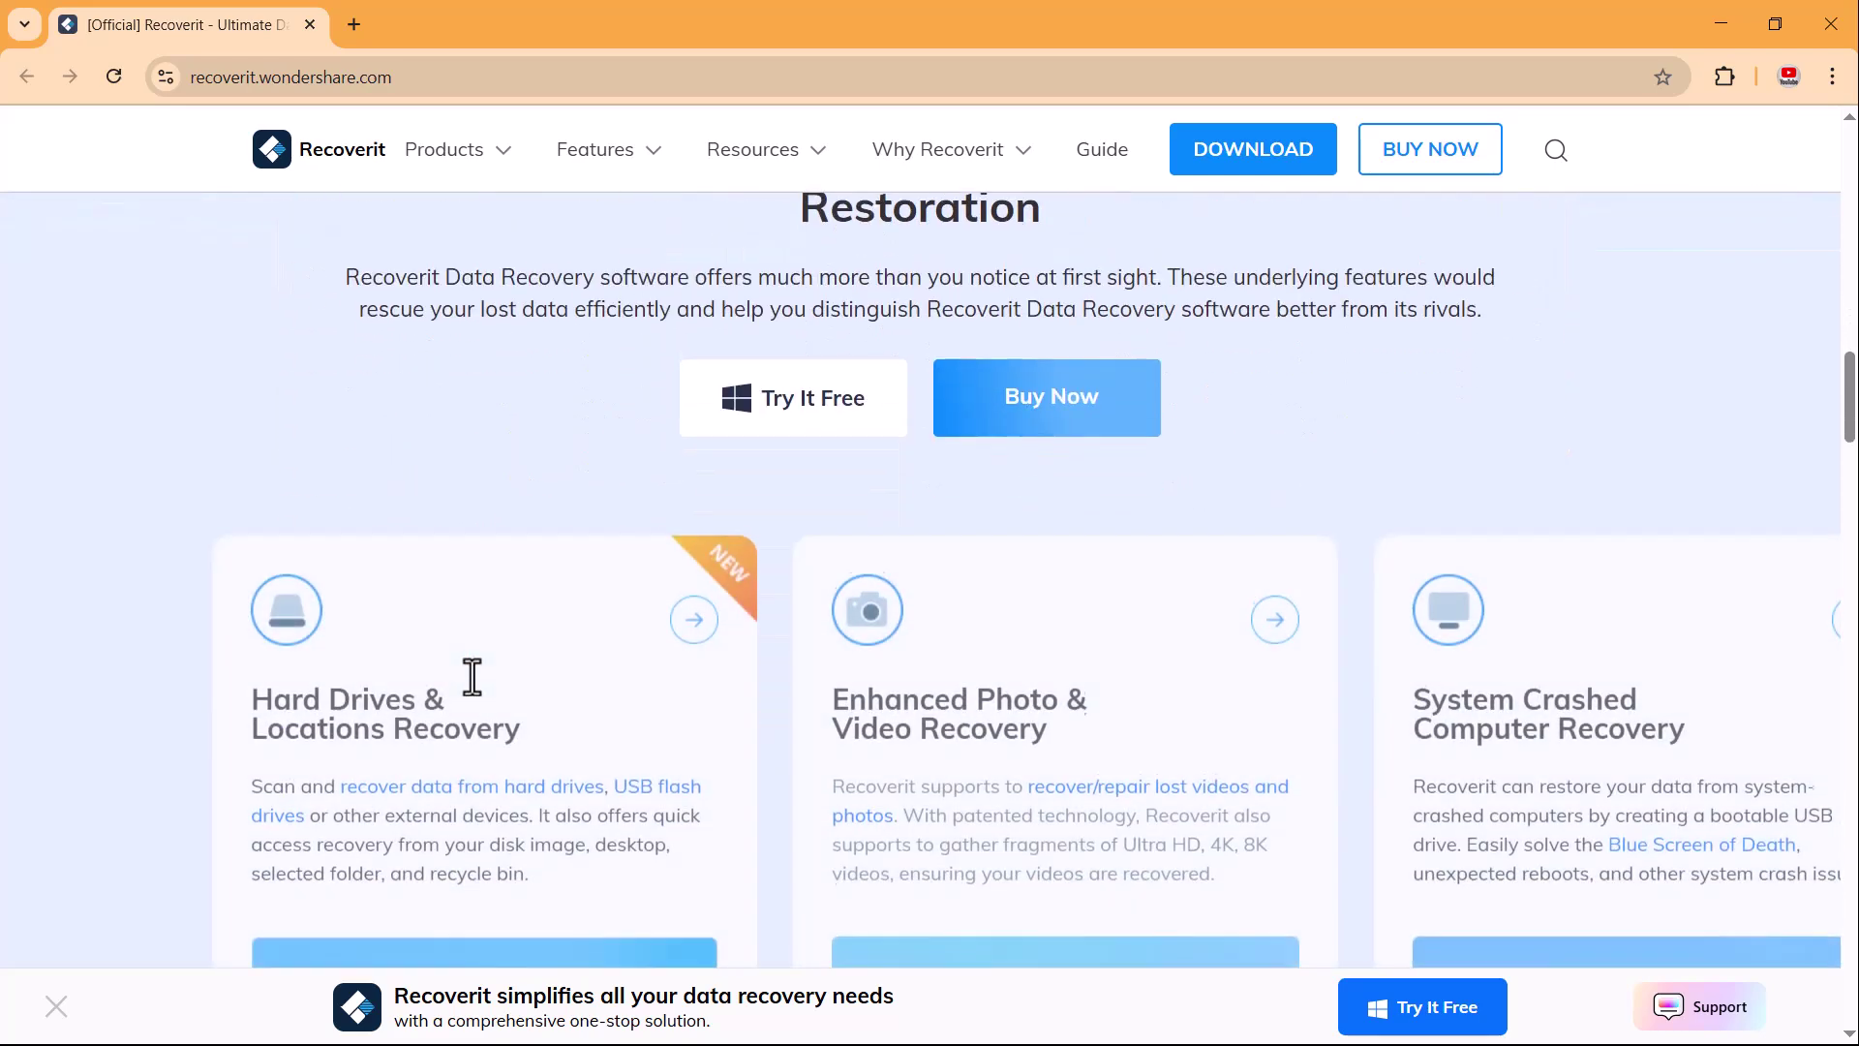
pyautogui.scroll(-2, 473, 676)
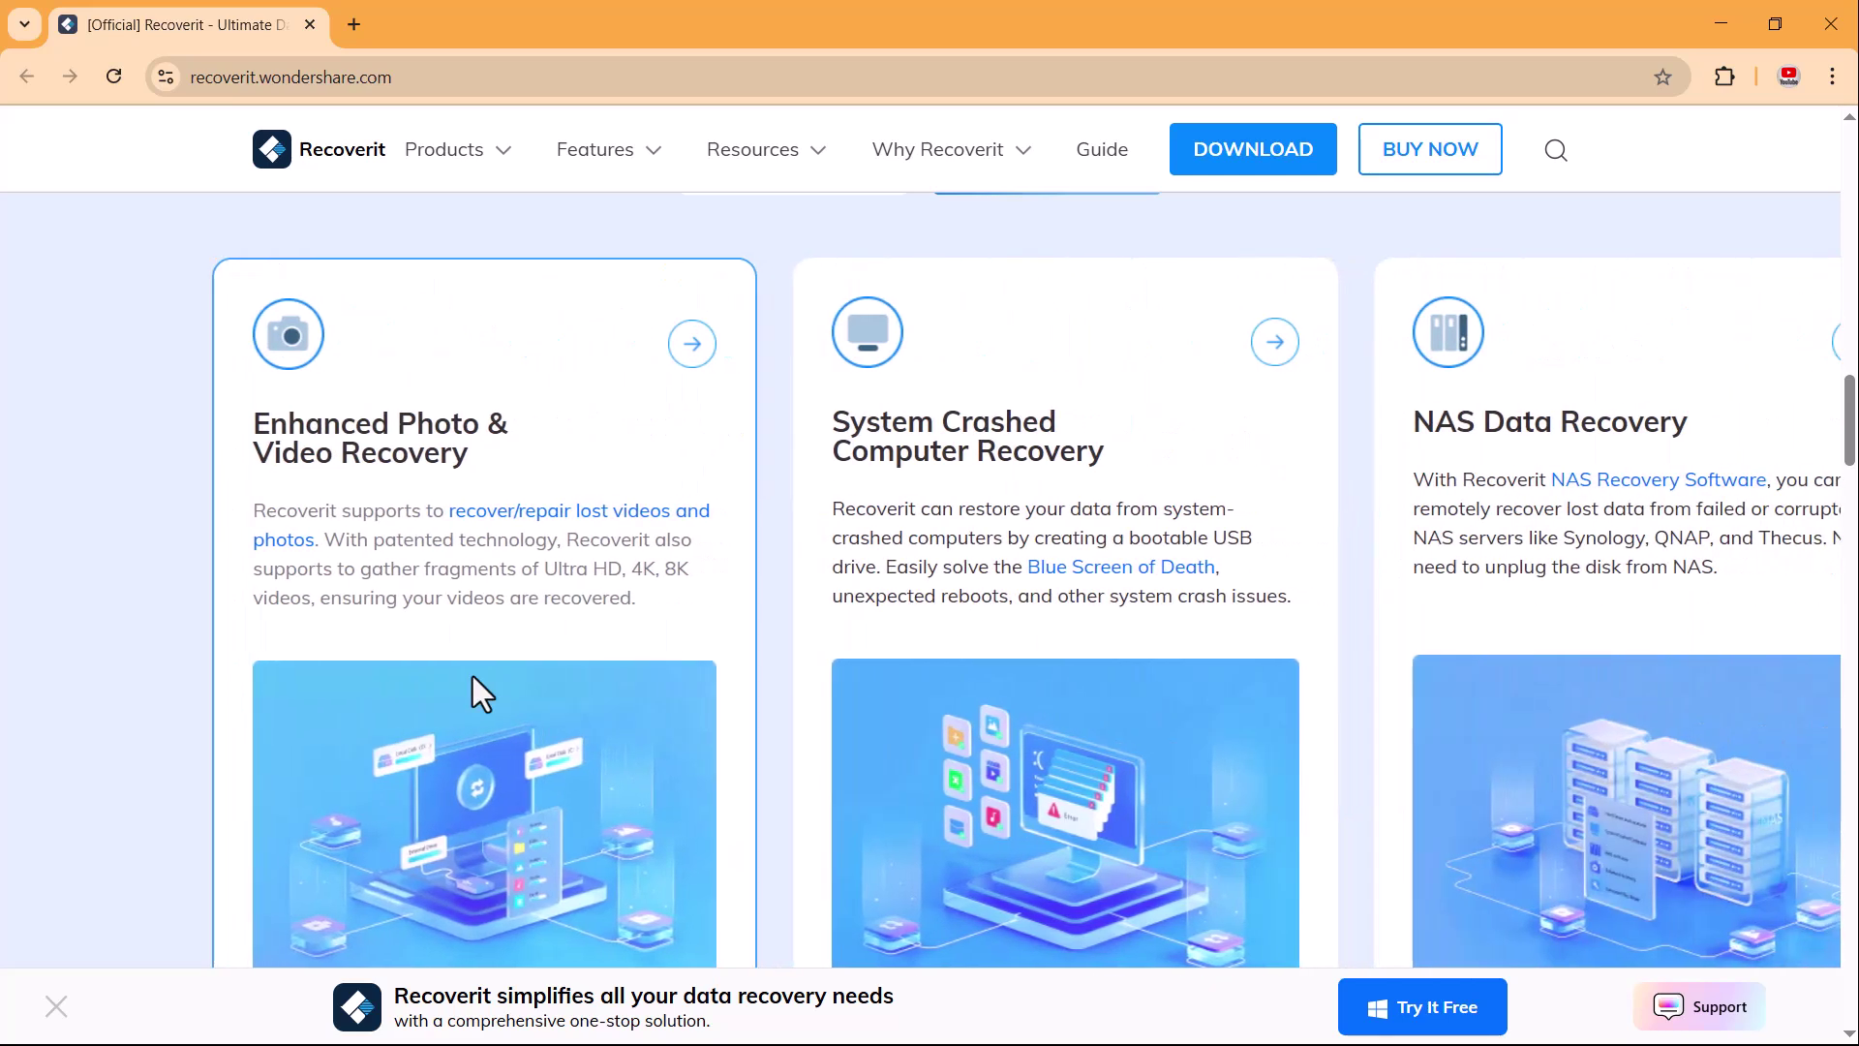
pyautogui.scroll(-8, 473, 678)
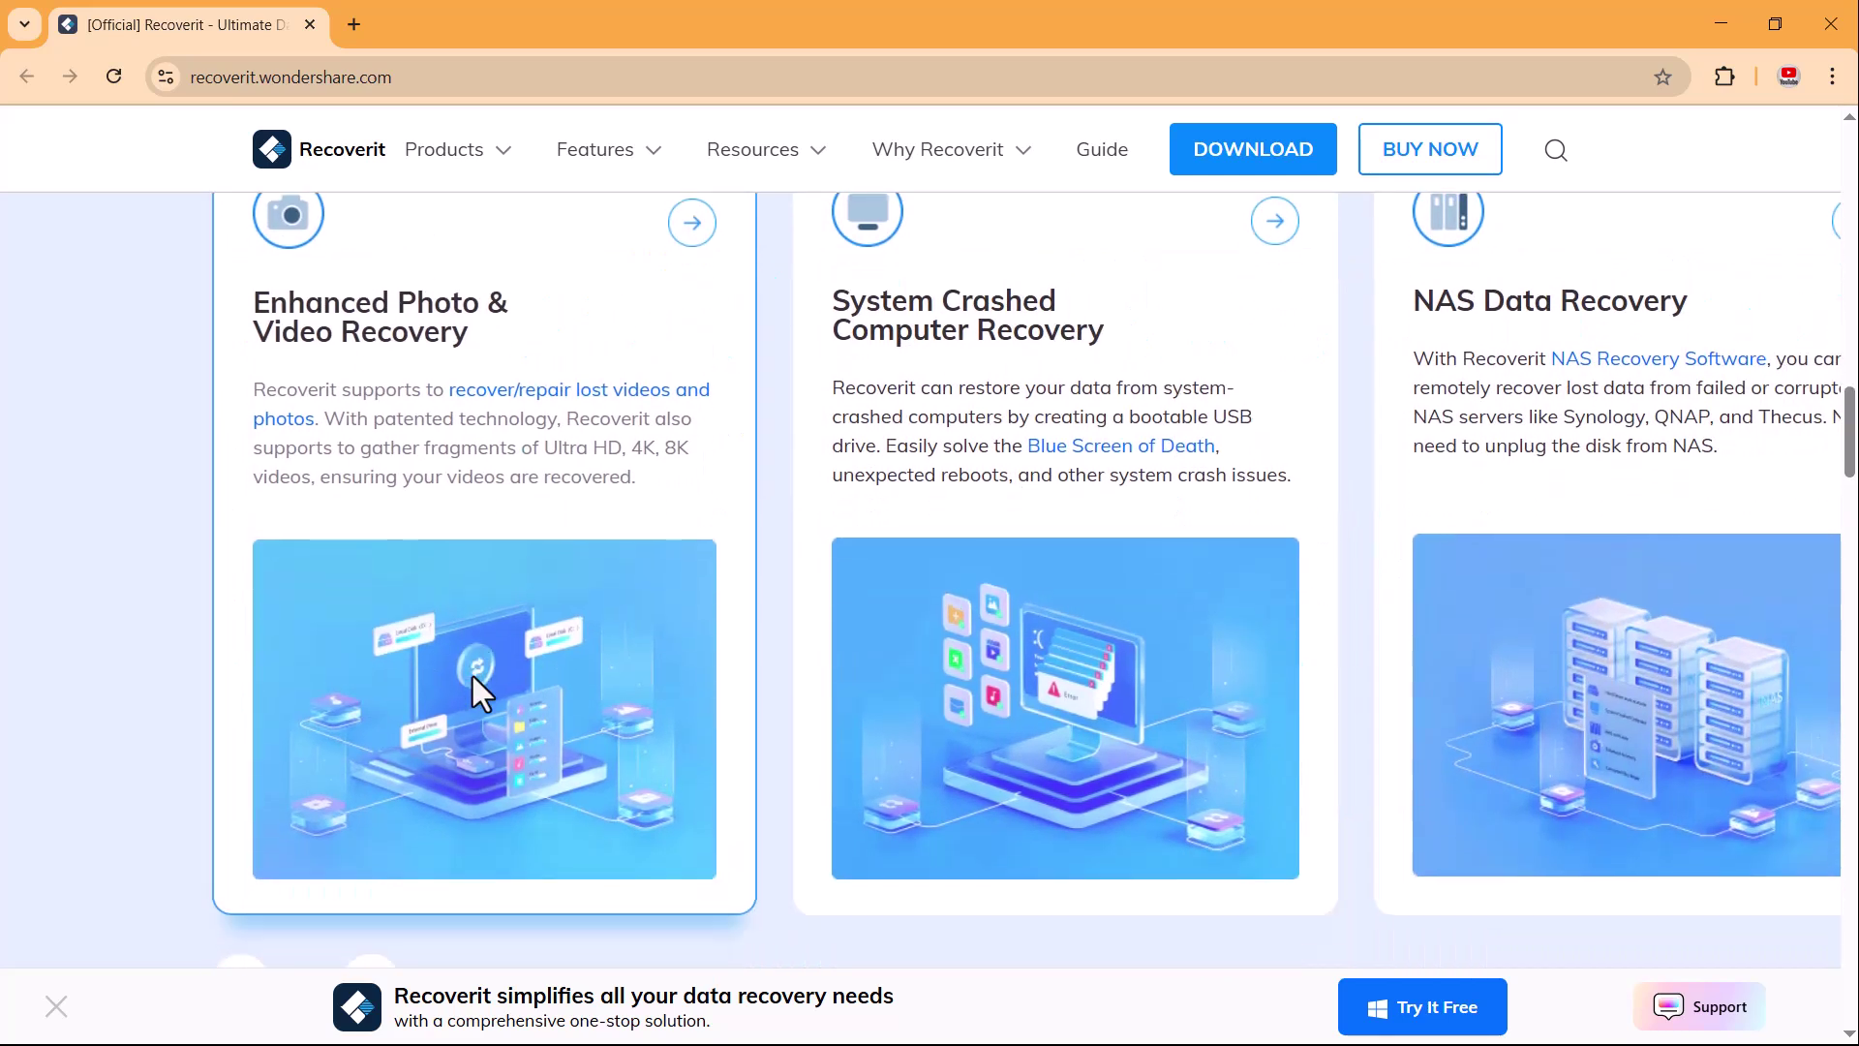
pyautogui.scroll(-3, 473, 676)
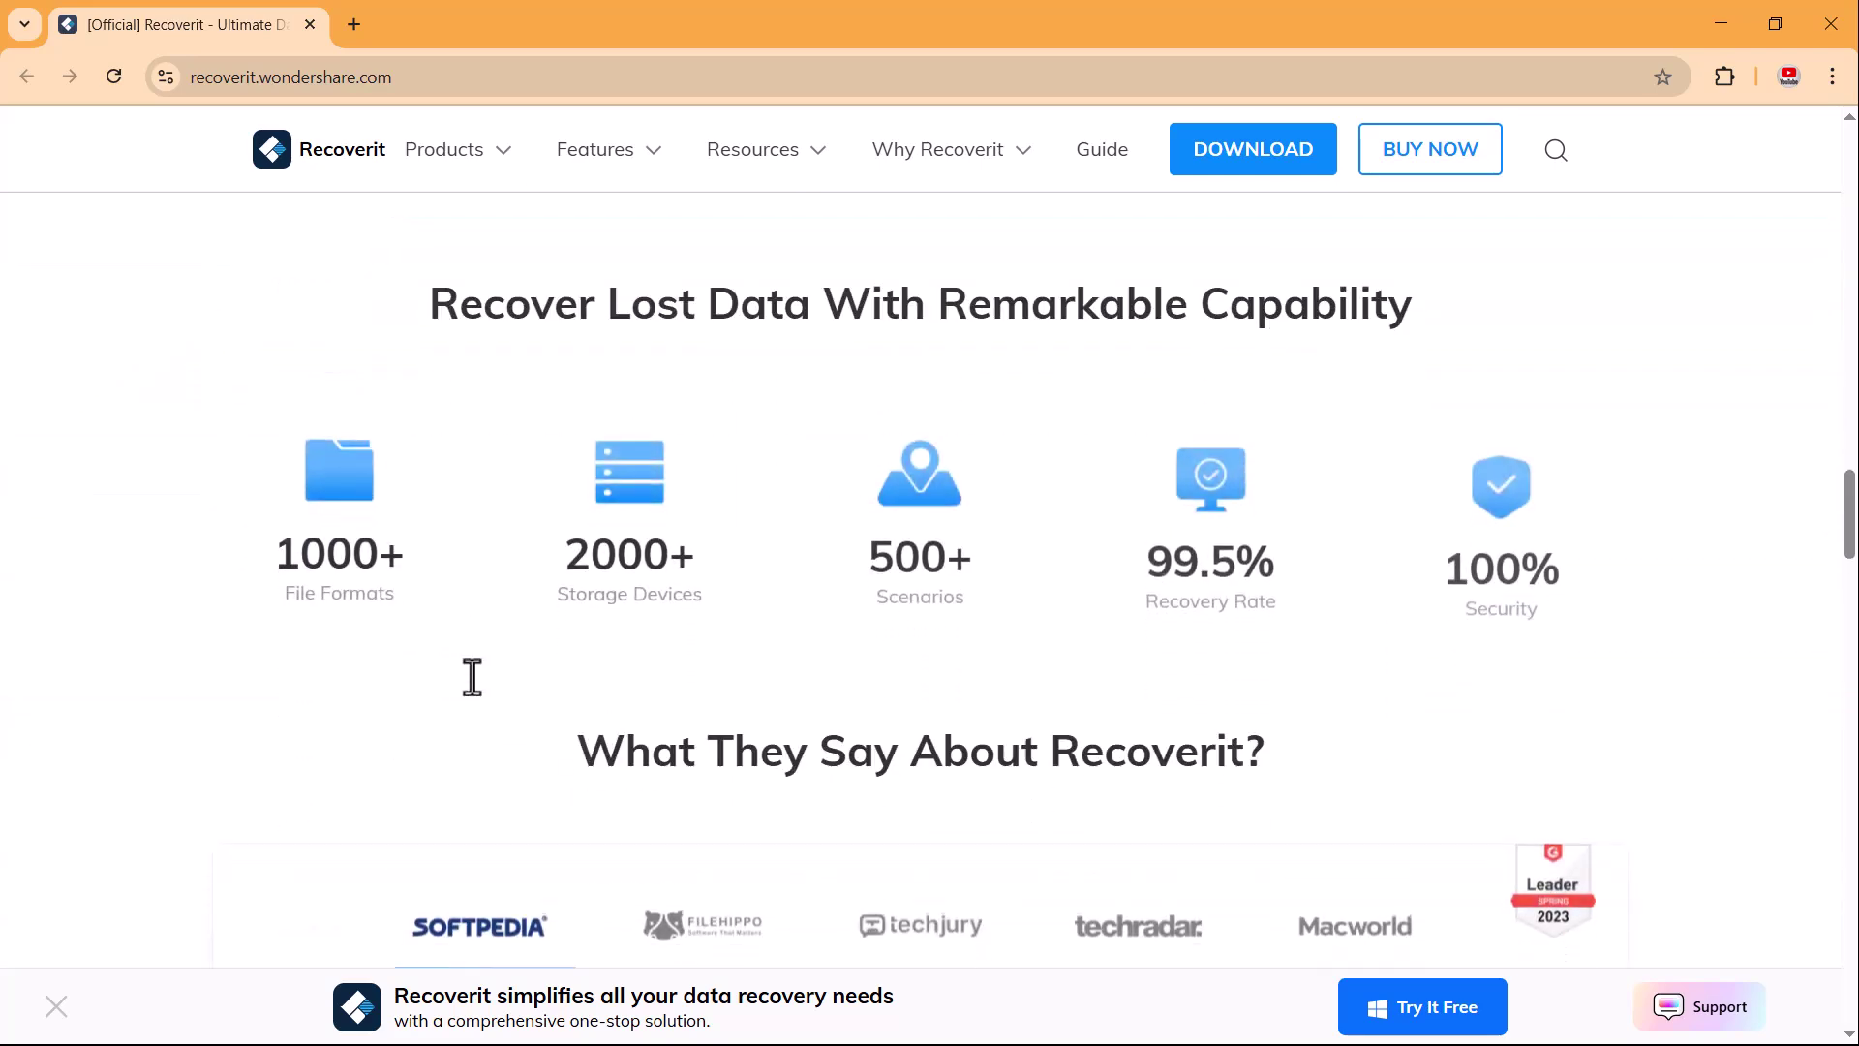
pyautogui.scroll(-4, 473, 676)
pyautogui.scroll(-2, 473, 676)
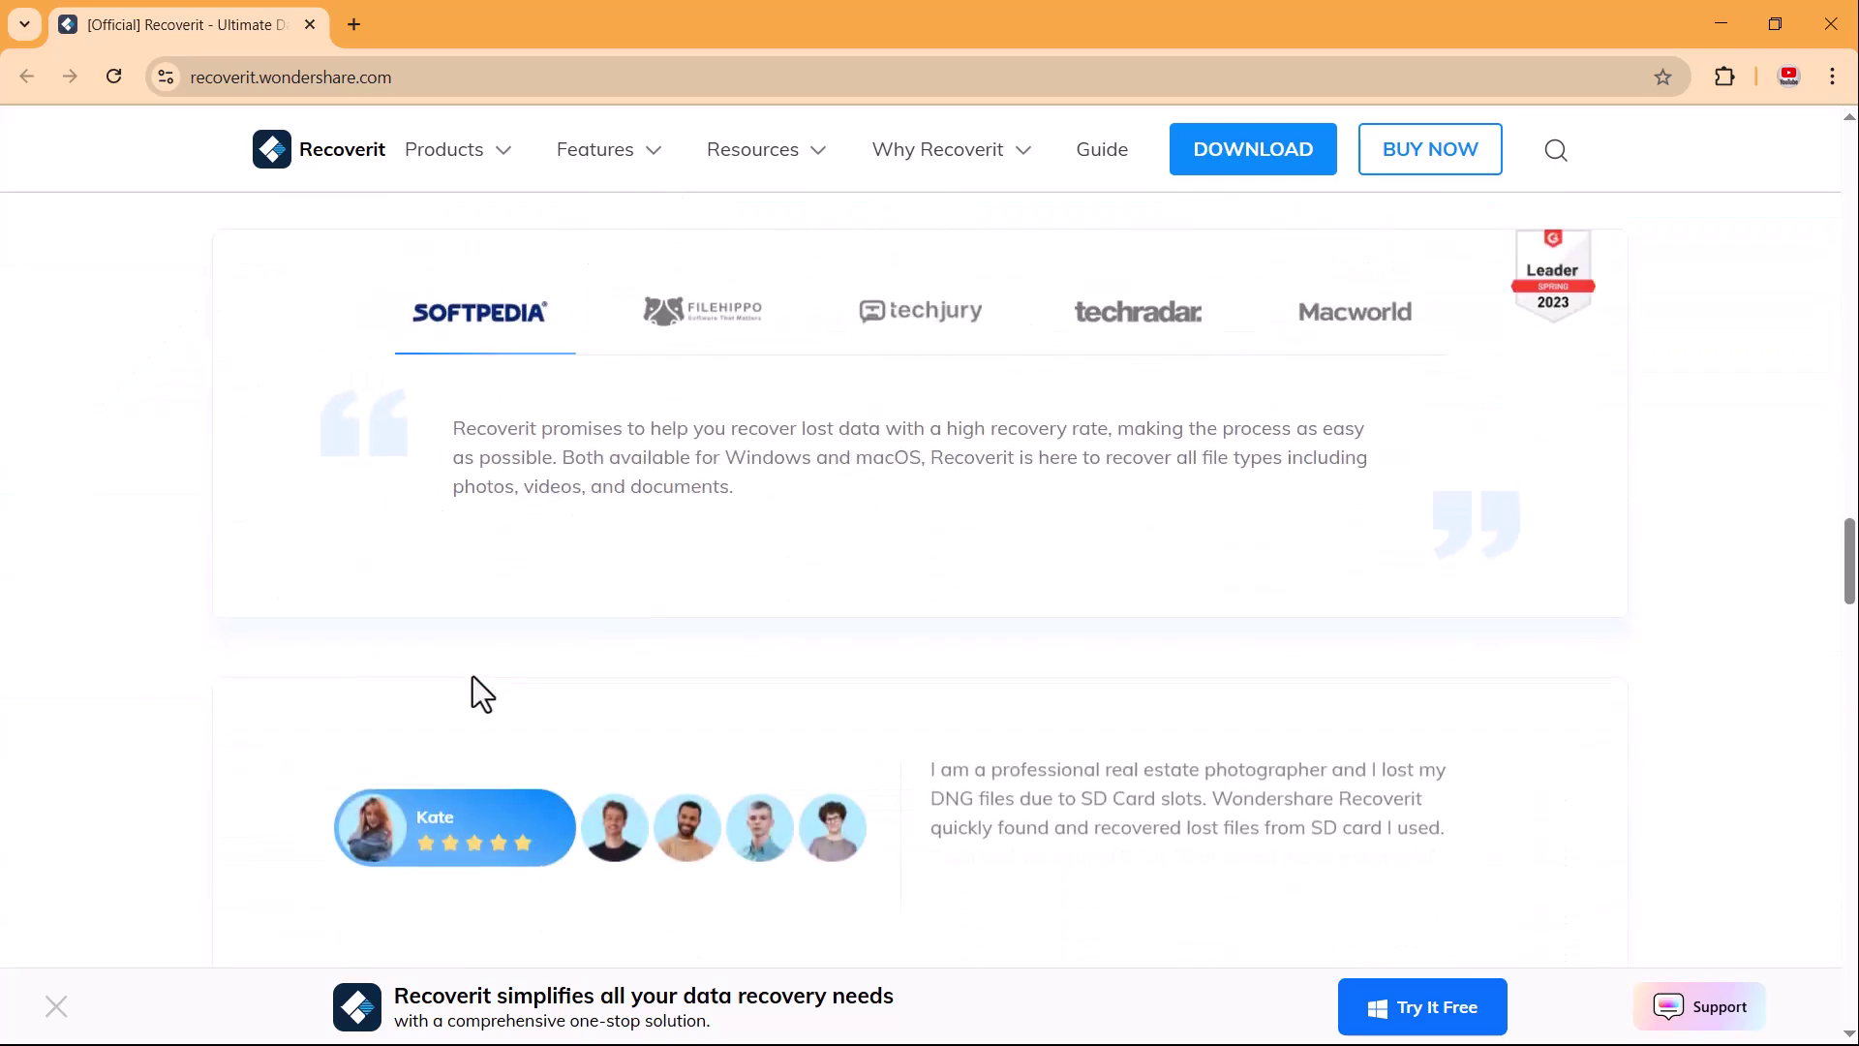
pyautogui.scroll(15, 472, 676)
pyautogui.scroll(10, 473, 676)
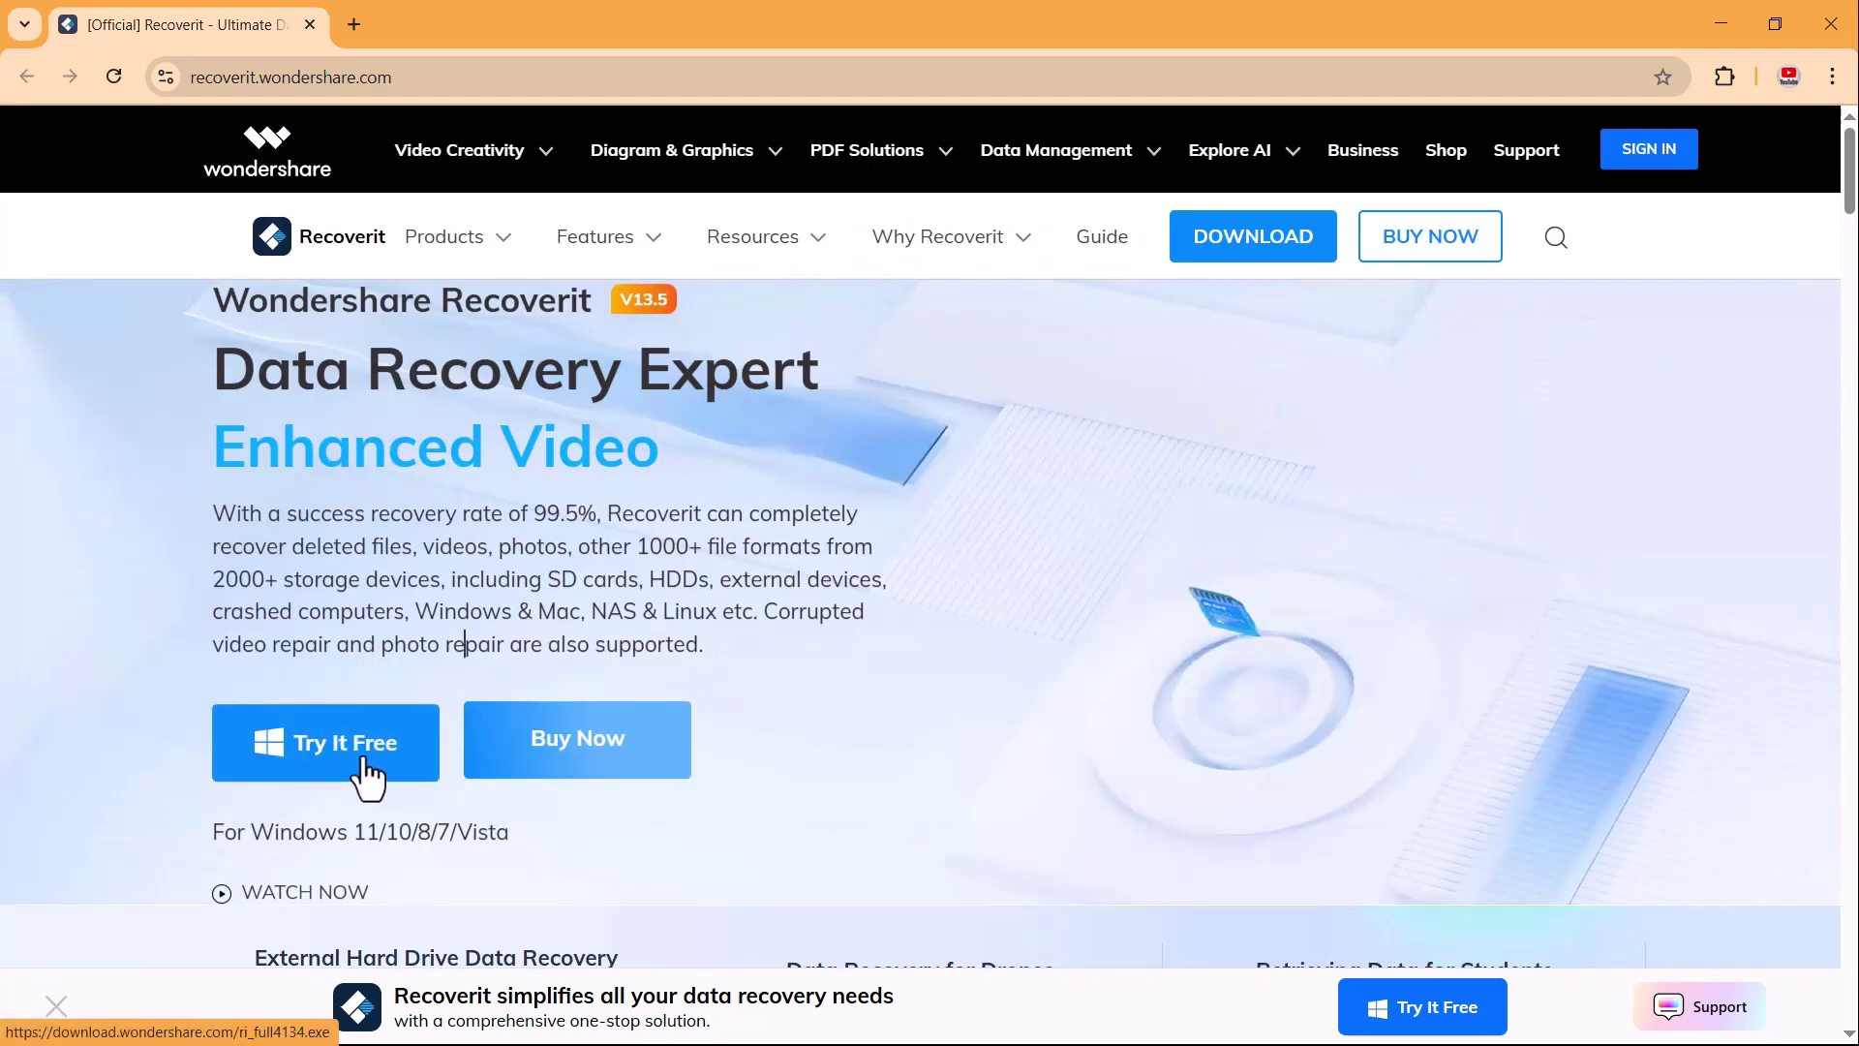
# Step: Download the free Windows trial installer of Wondershare Recoverit V13.5
pyautogui.click(365, 765)
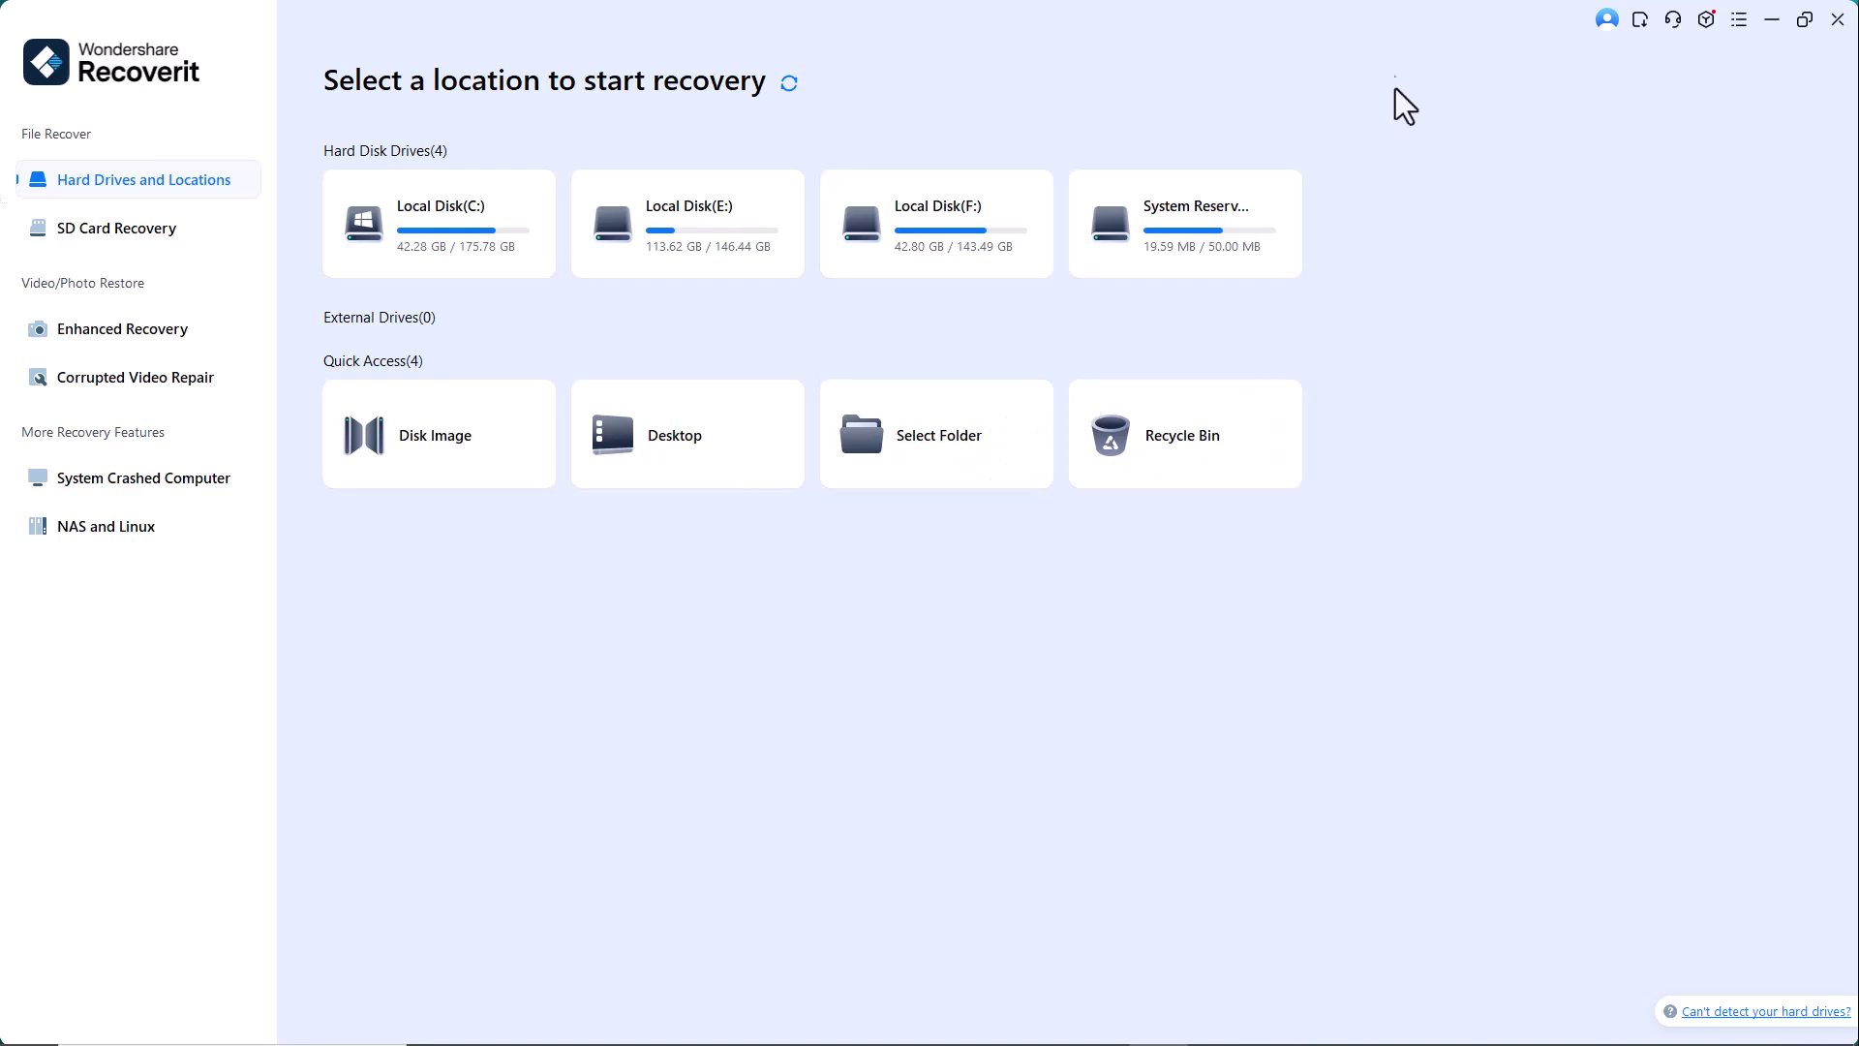
# Step: Minimize Recoverit and open the desktop OFFICE FILES folder in a maximized Explorer window
pyautogui.click(1772, 22)
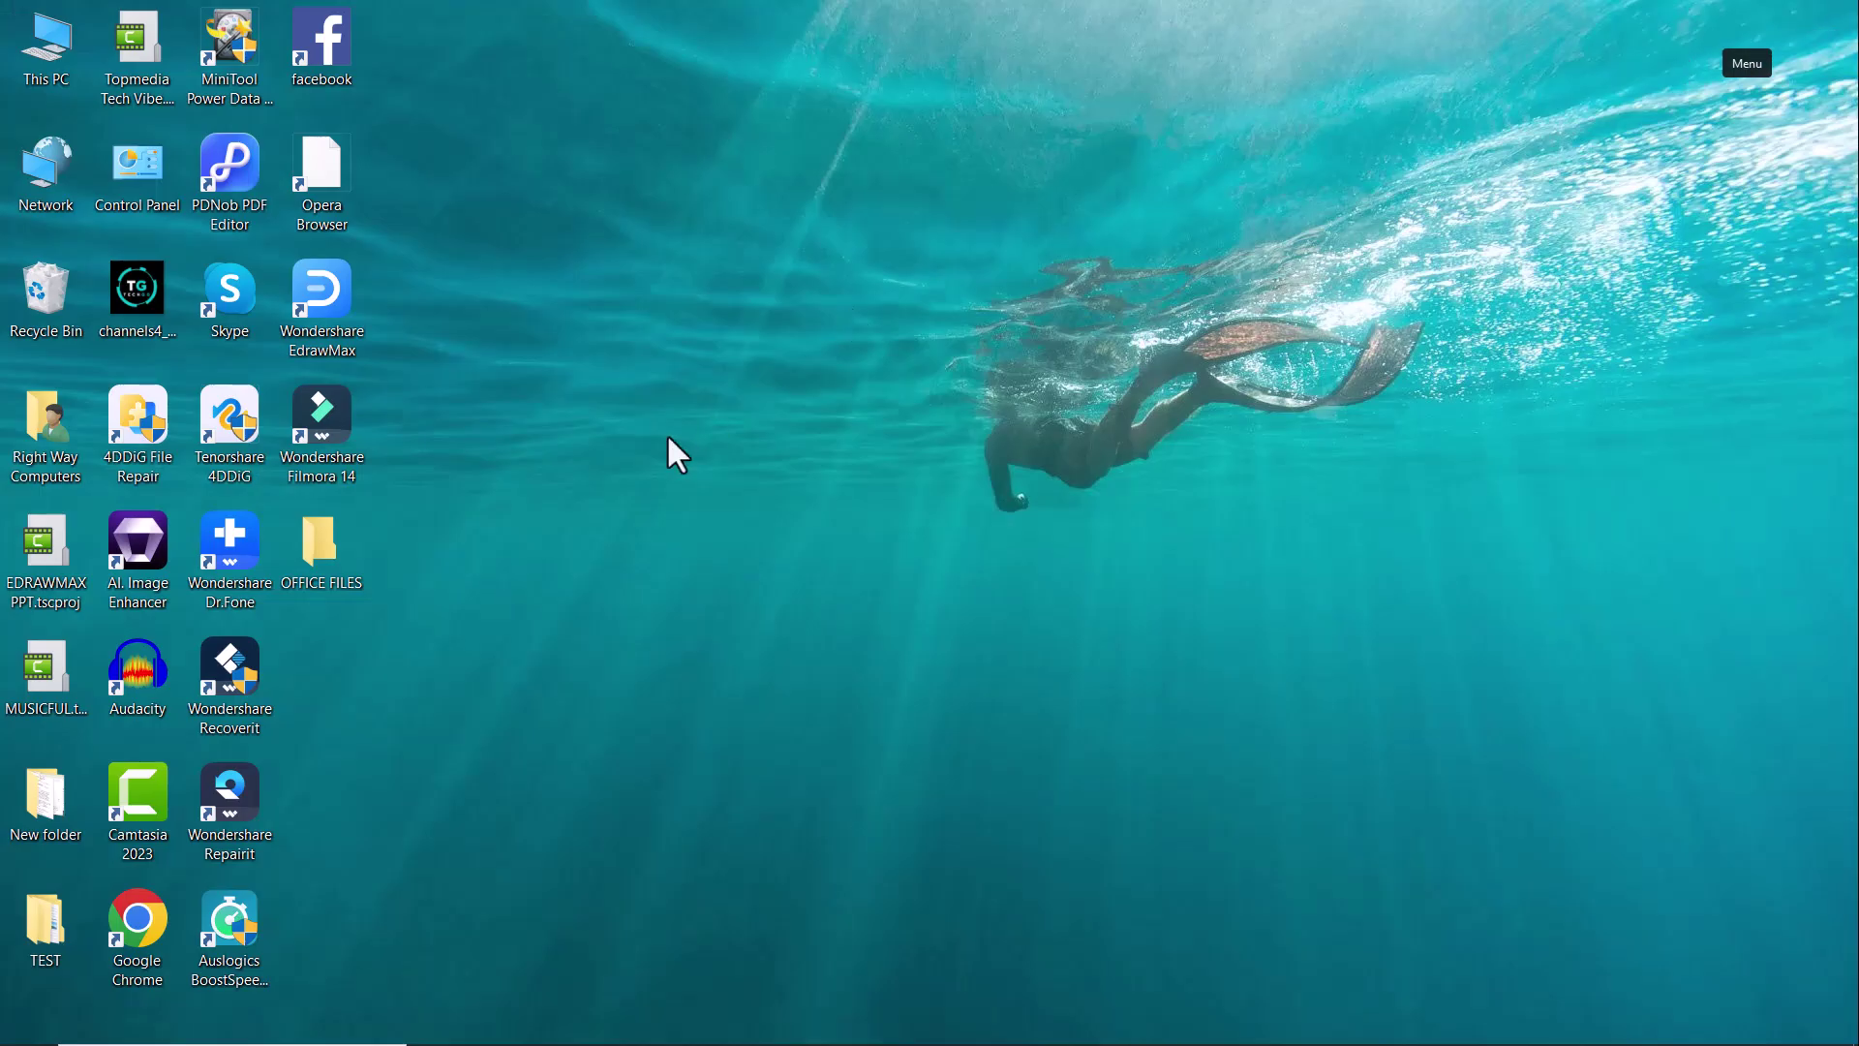
pyautogui.doubleClick(317, 555)
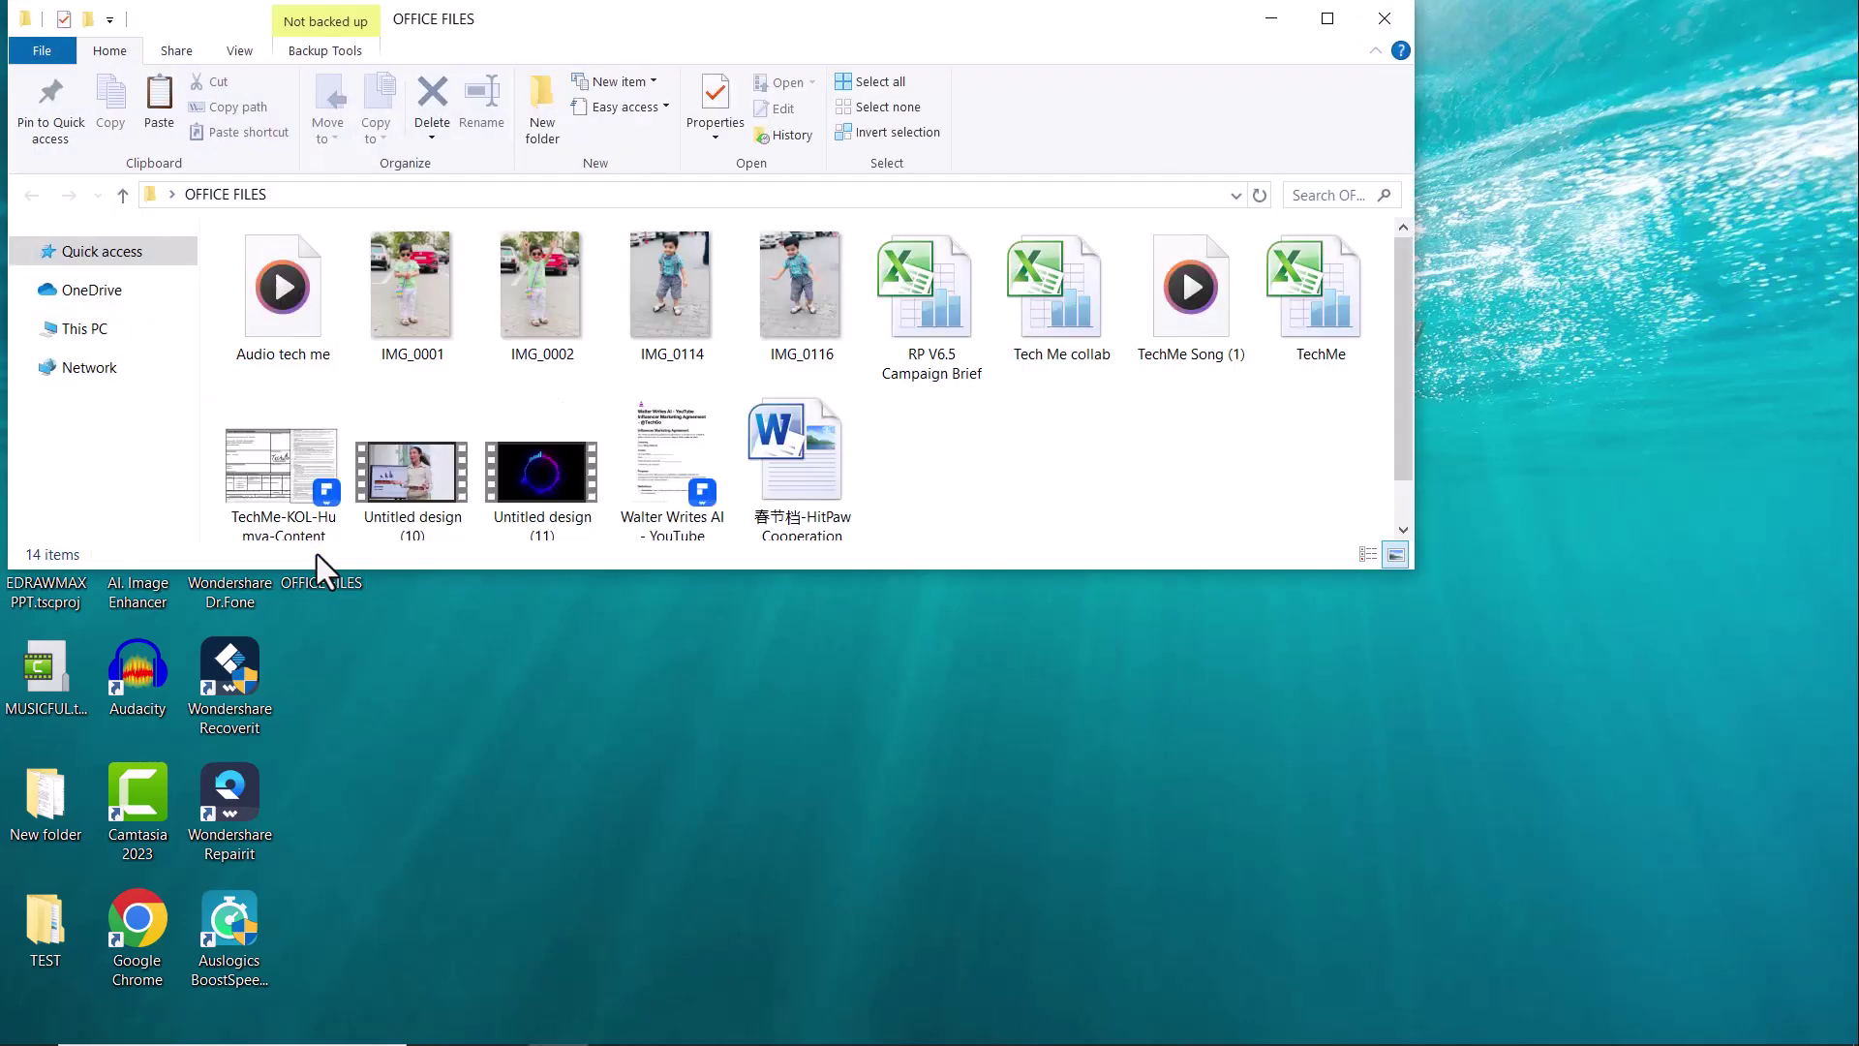
pyautogui.doubleClick(609, 16)
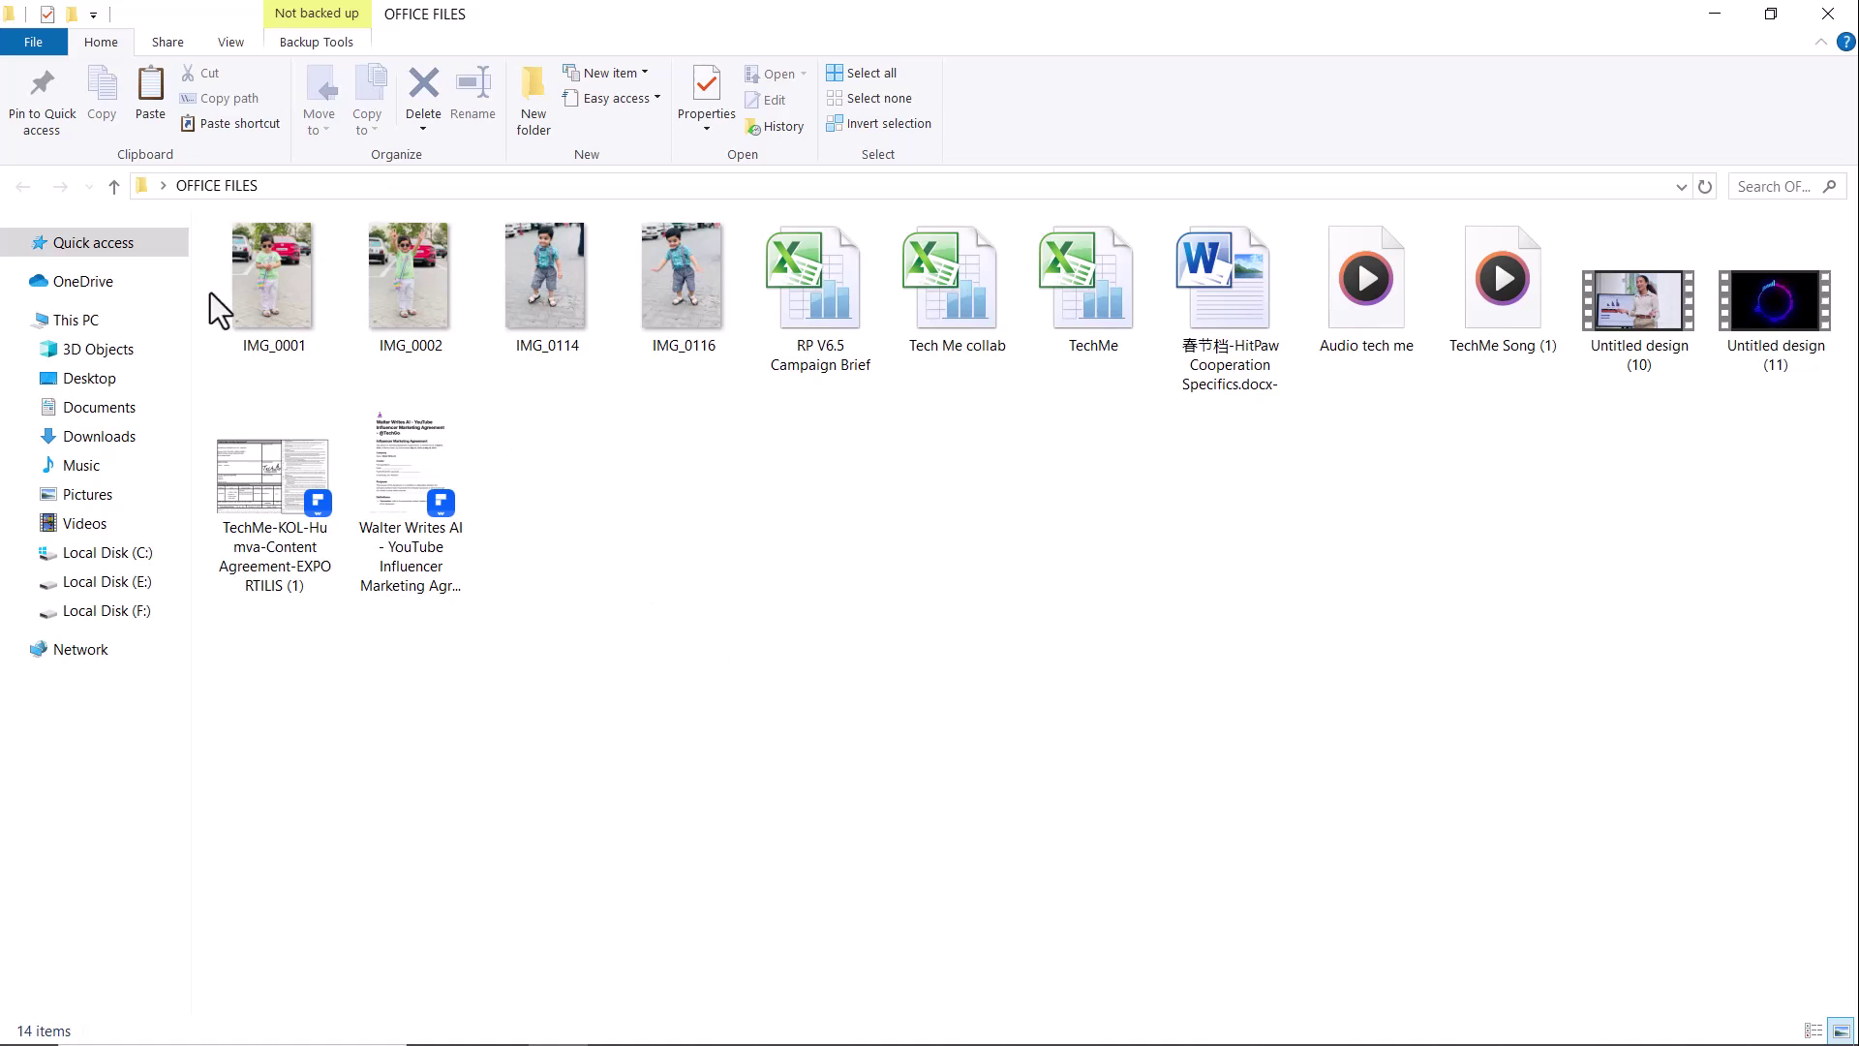
# Step: Select and delete all 14 files in the OFFICE FILES folder
pyautogui.moveTo(211, 293); pyautogui.dragTo(1808, 630)
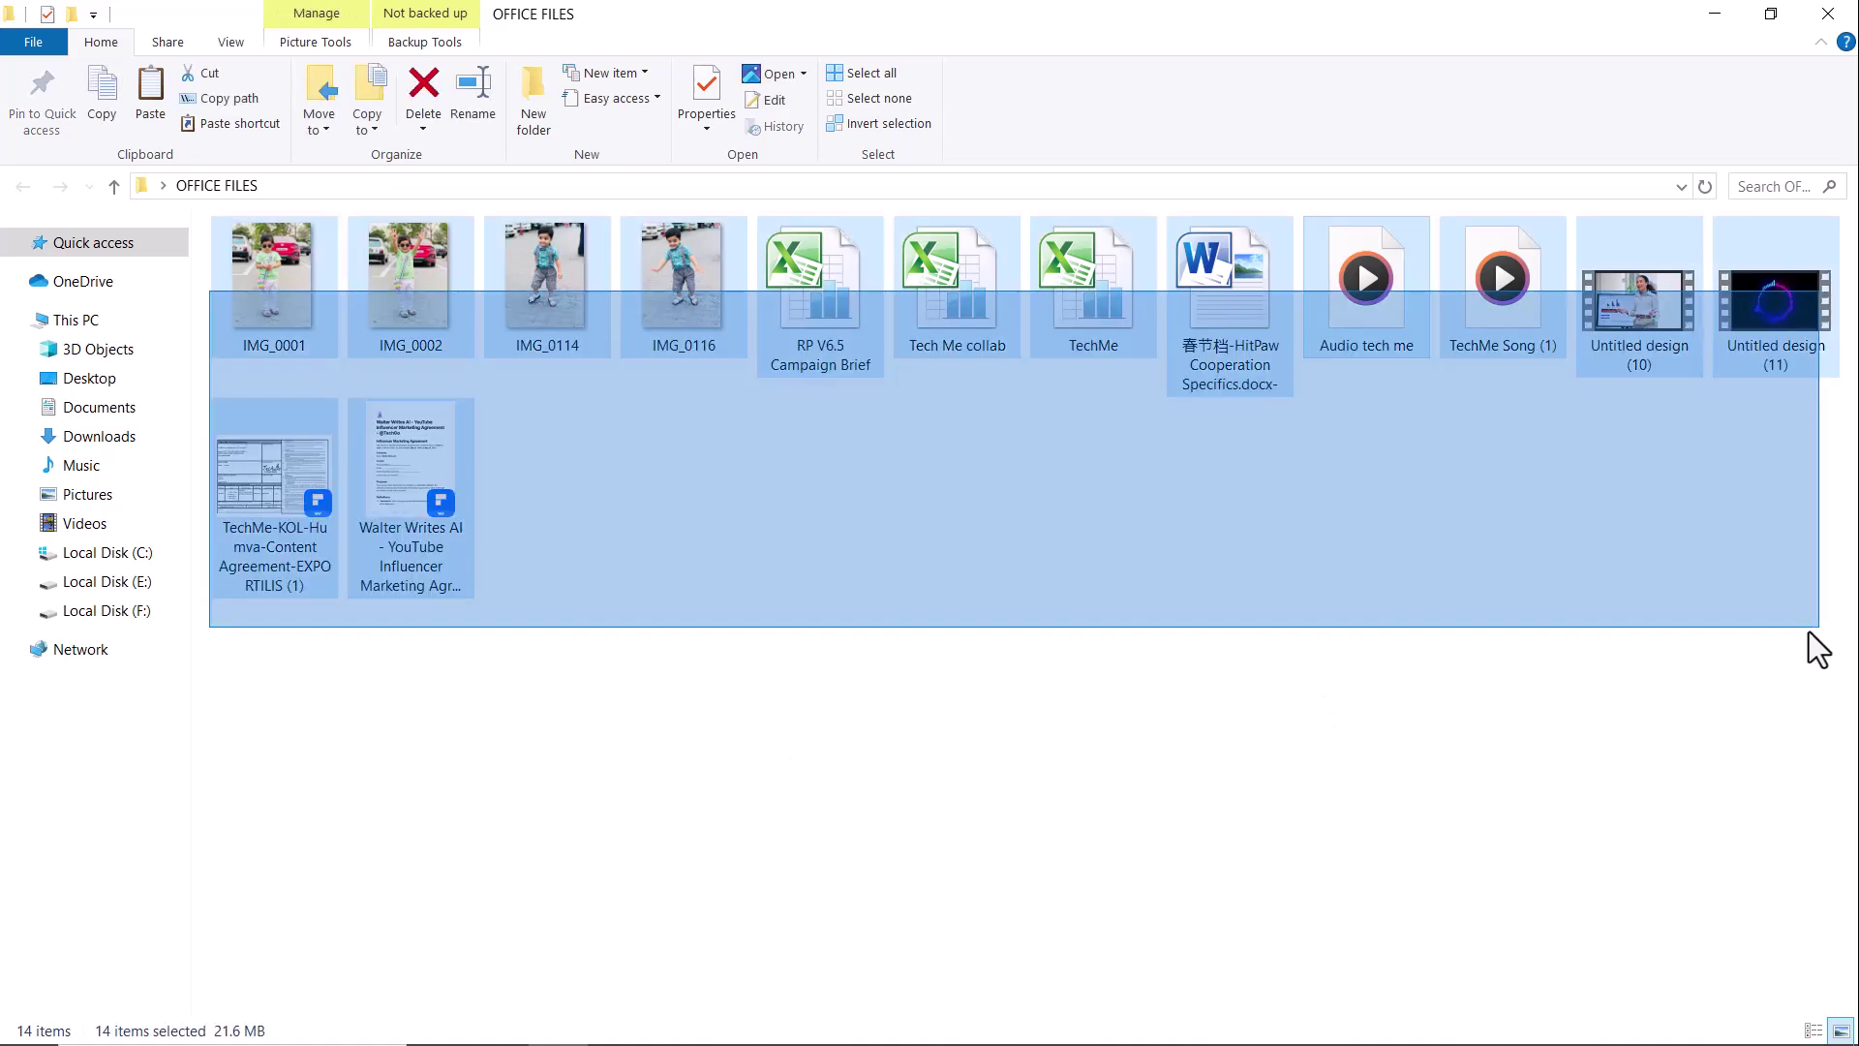
pyautogui.rightClick(984, 298)
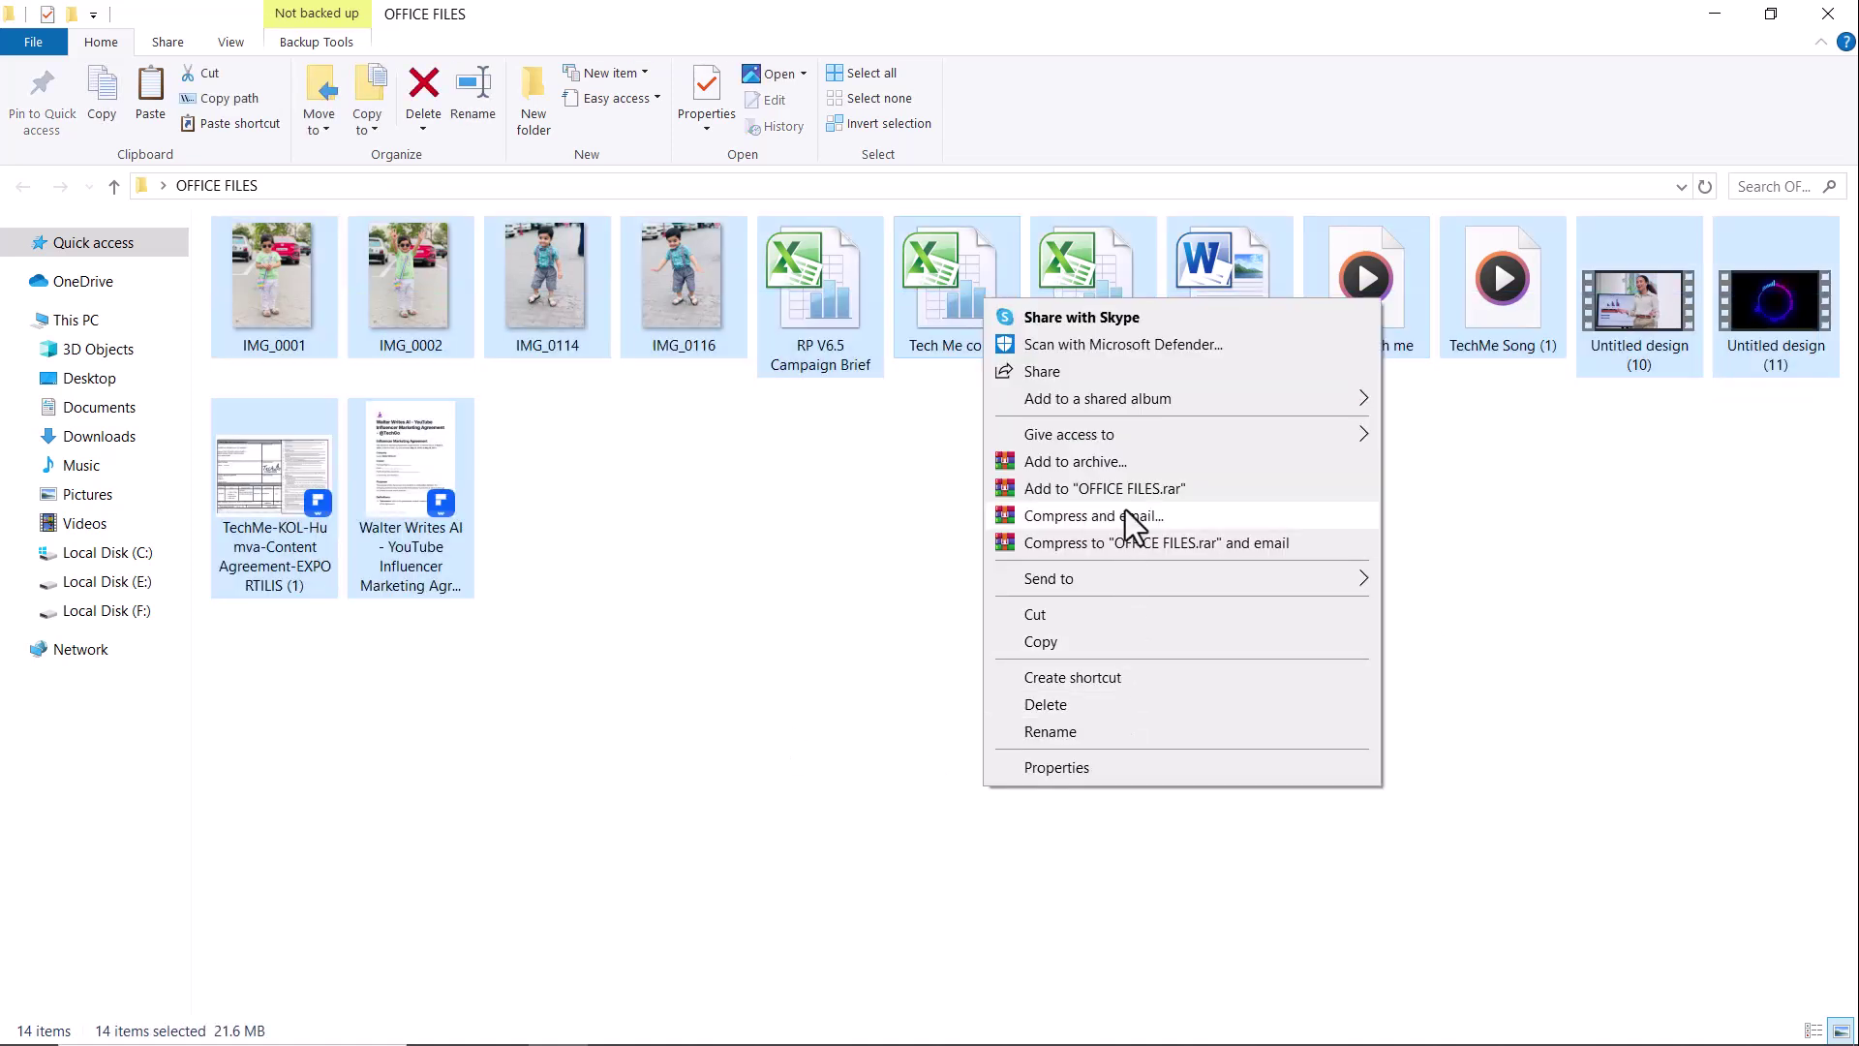
pyautogui.click(1045, 704)
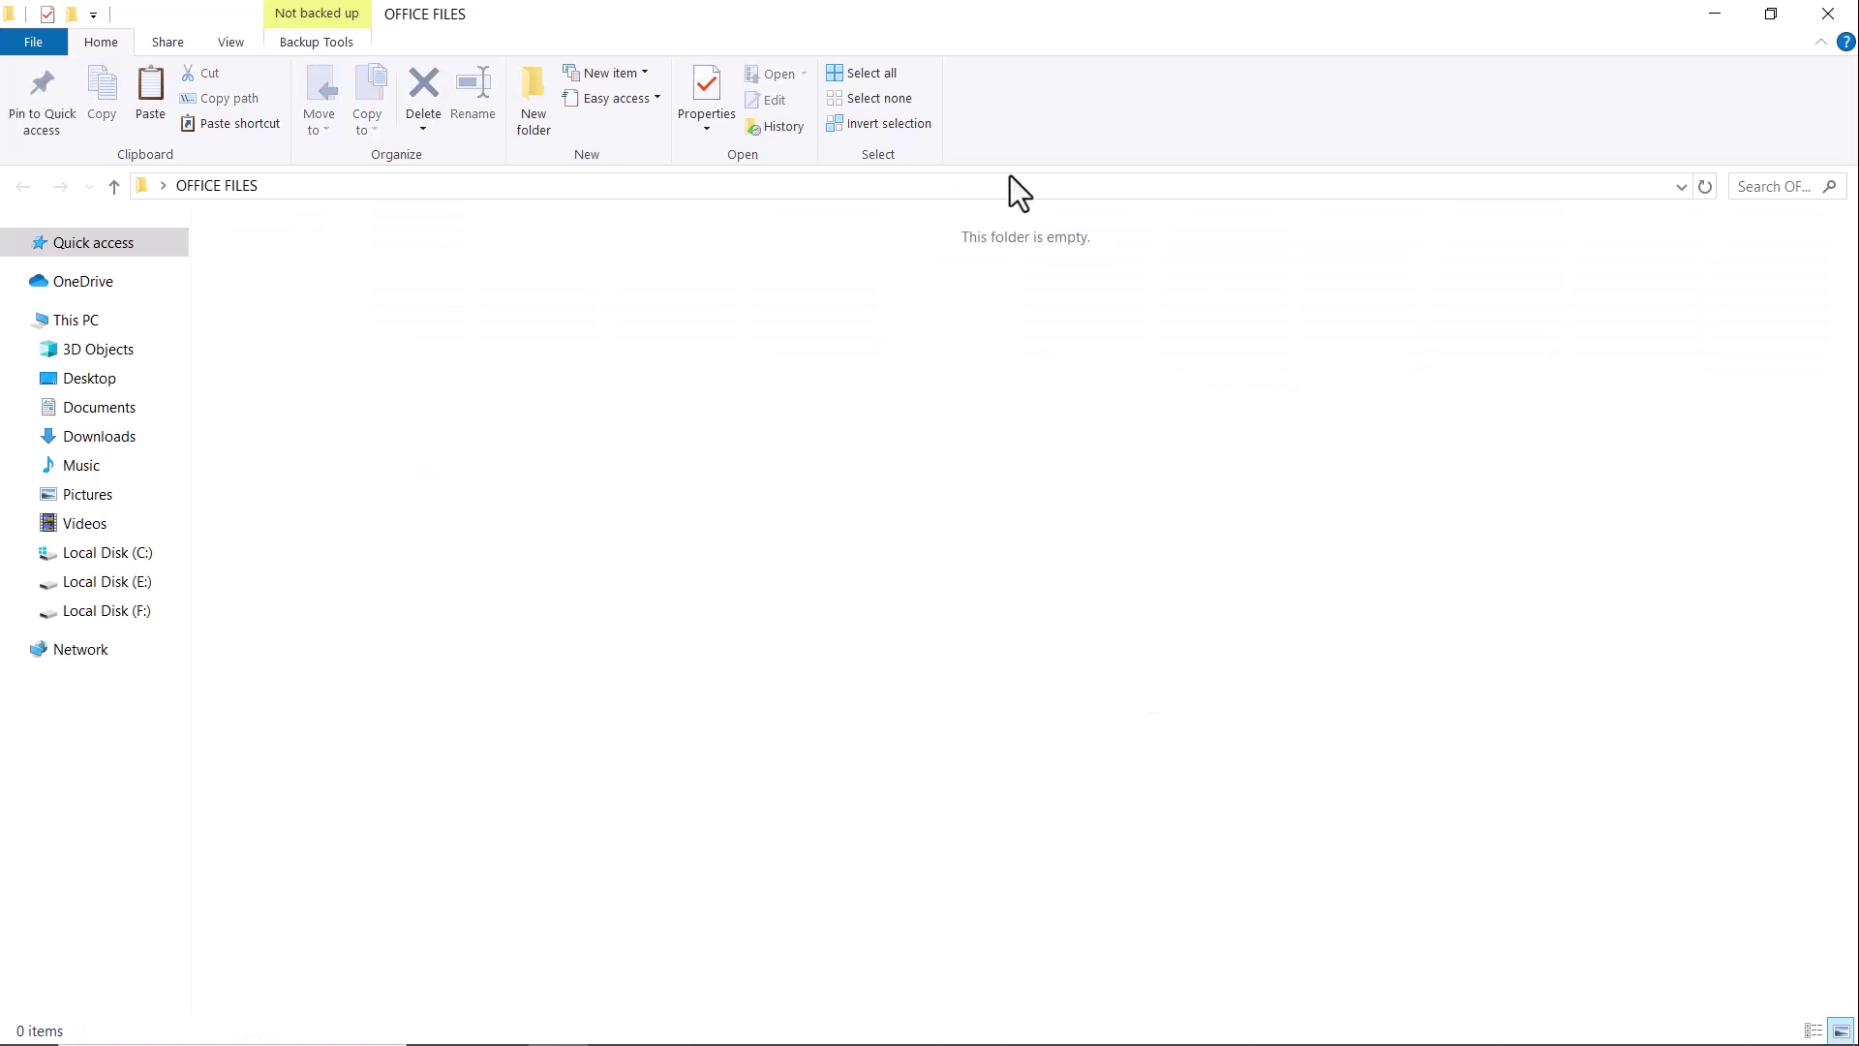
# Step: Close Explorer and permanently empty the Recycle Bin
pyautogui.click(1829, 13)
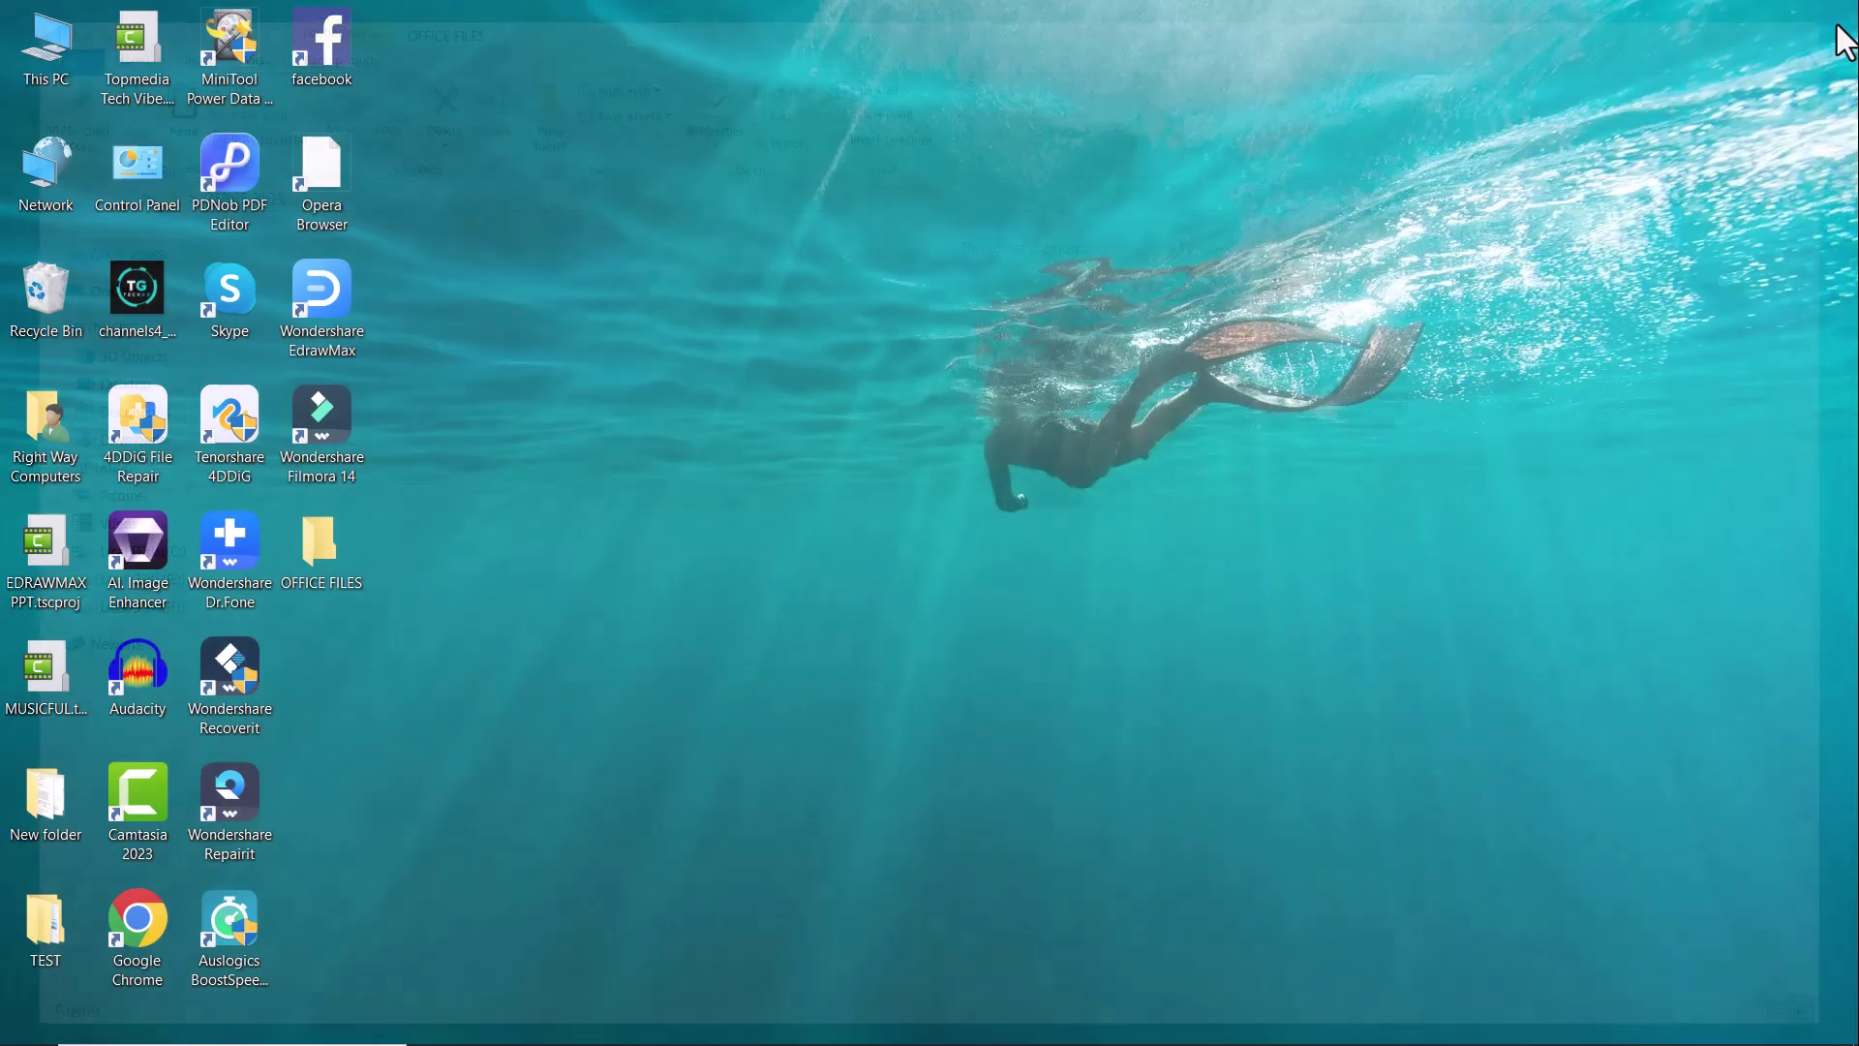
pyautogui.rightClick(29, 325)
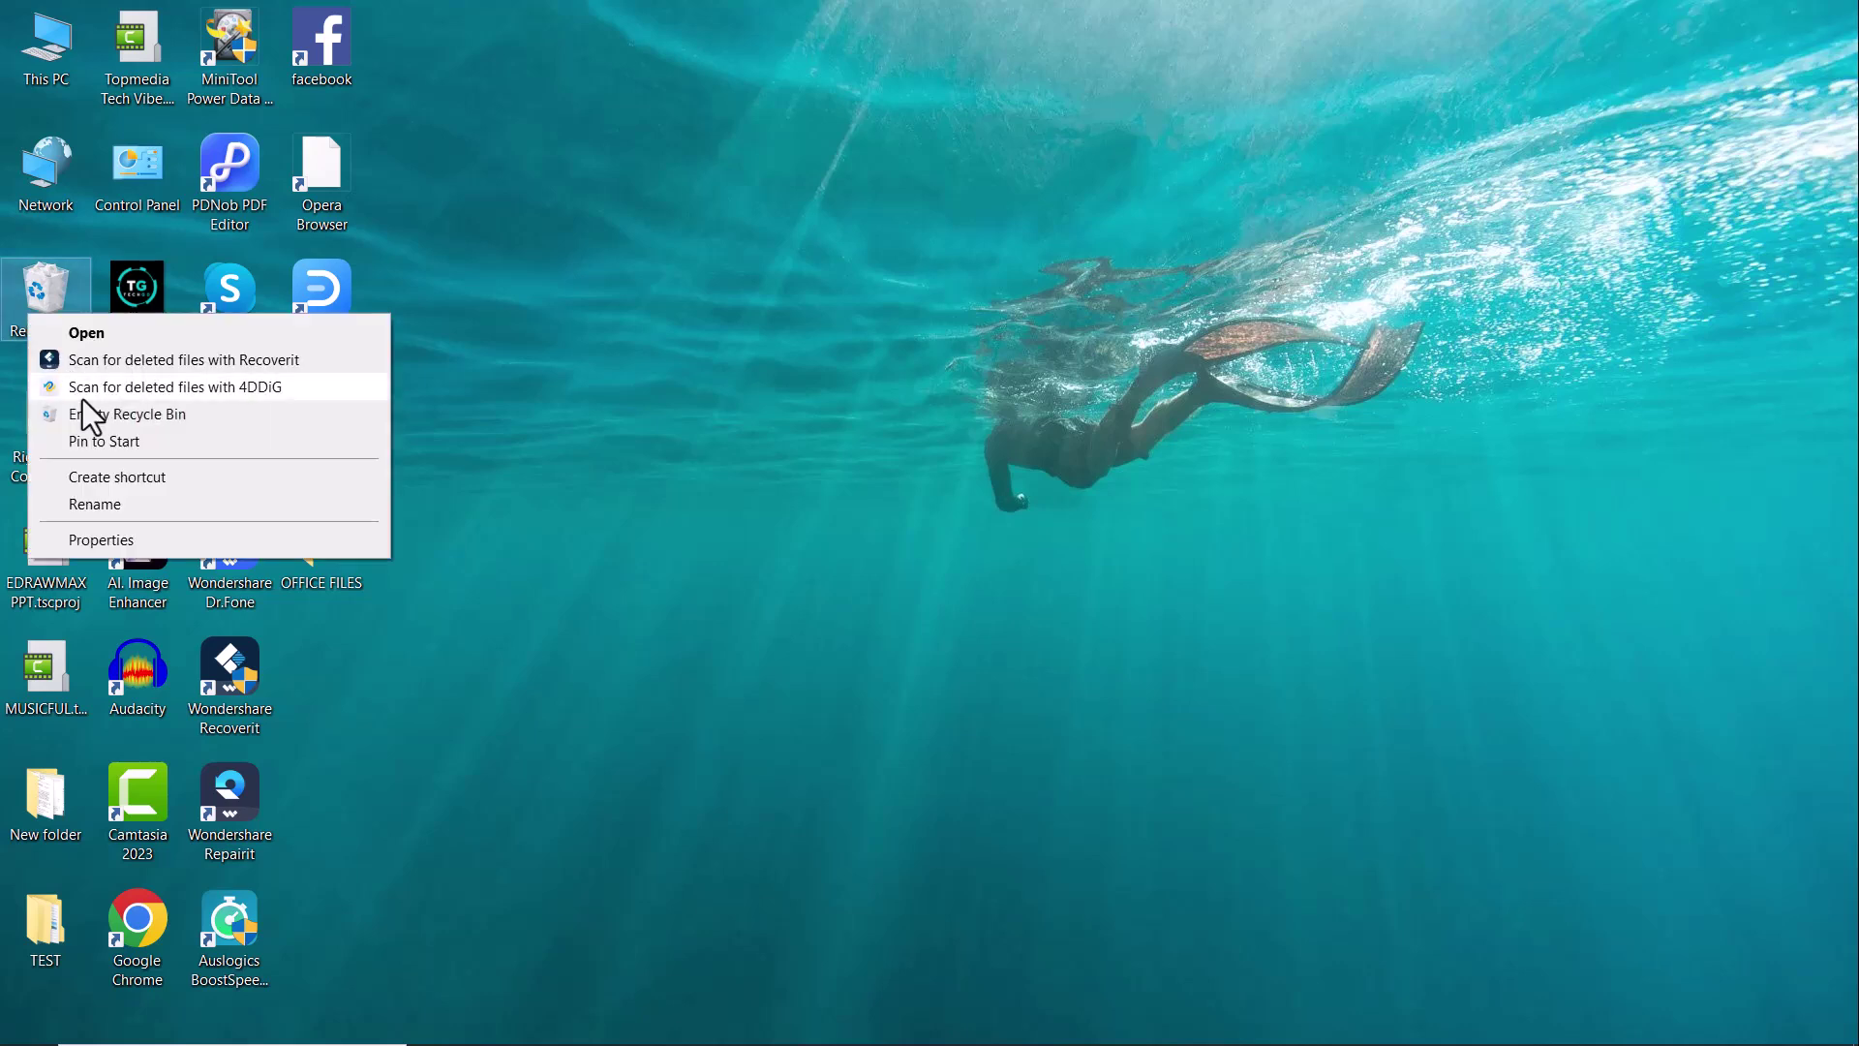
pyautogui.click(158, 413)
pyautogui.click(1016, 555)
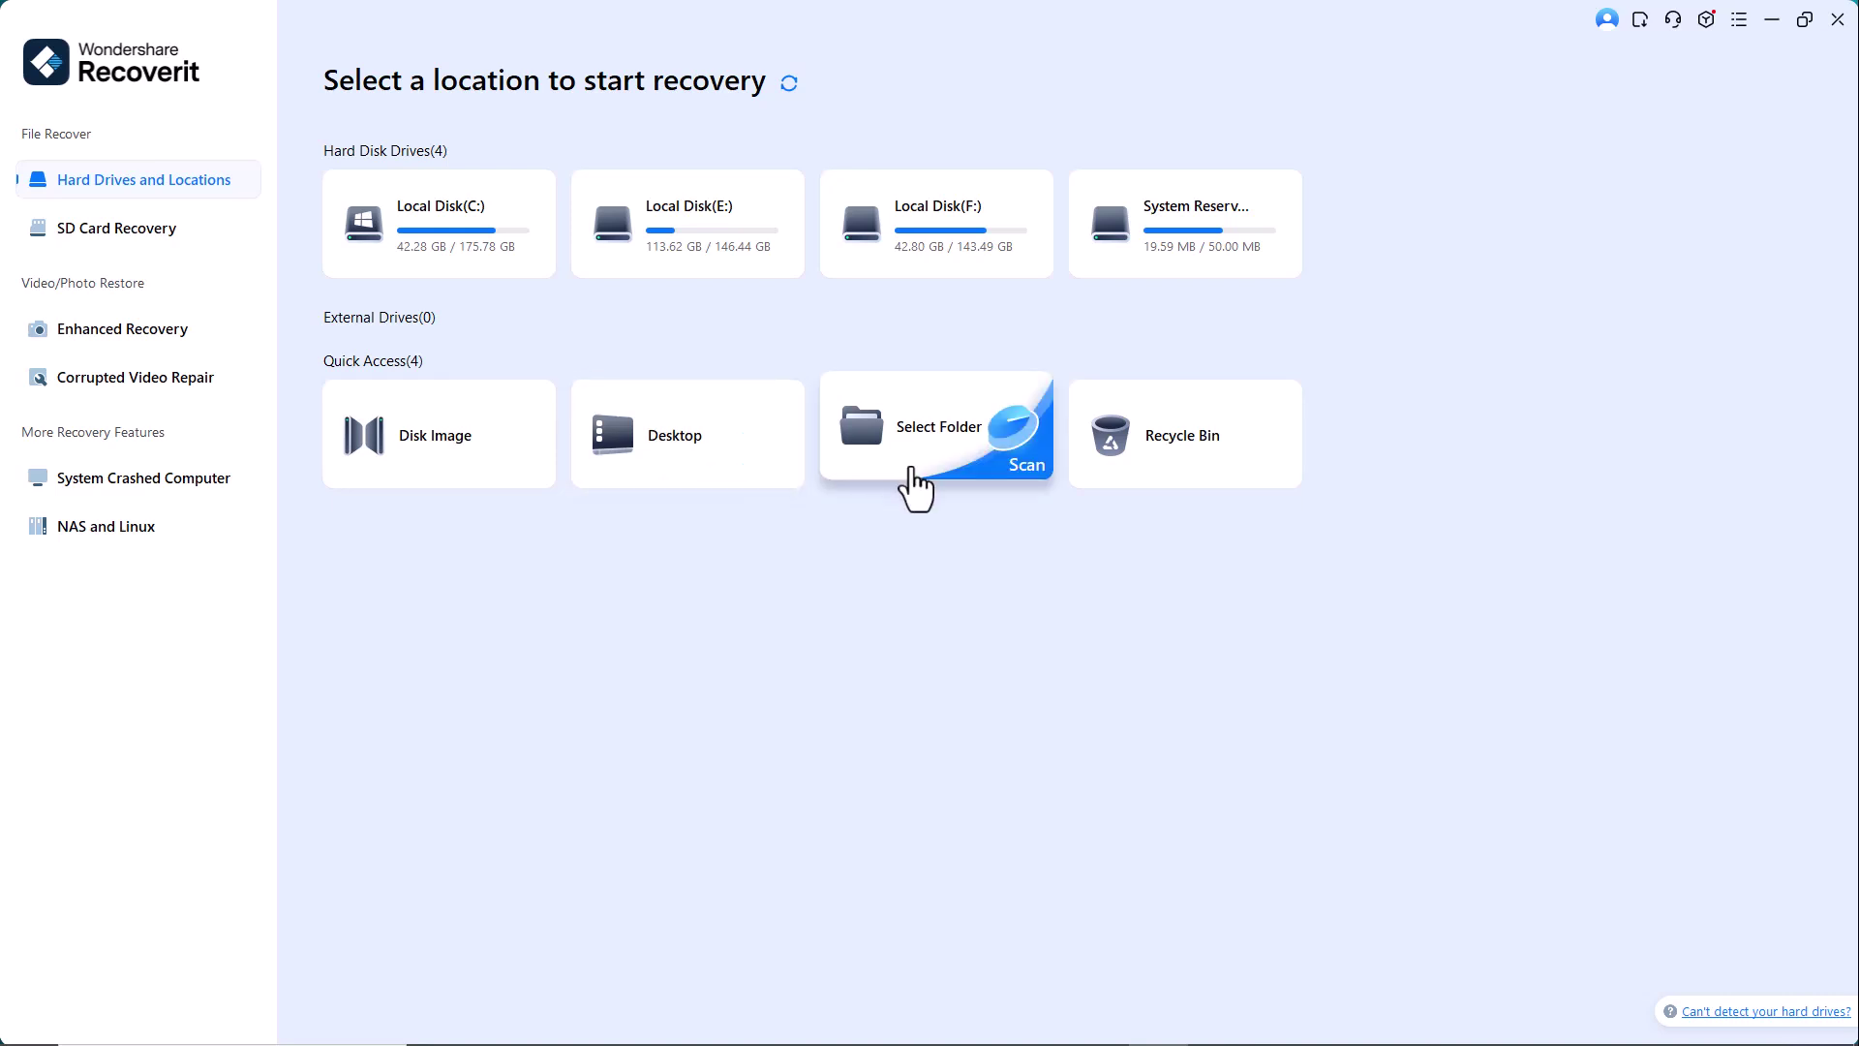
# Step: Choose Desktop > OFFICE FILES as the folder to scan and start the quick scan
pyautogui.click(883, 433)
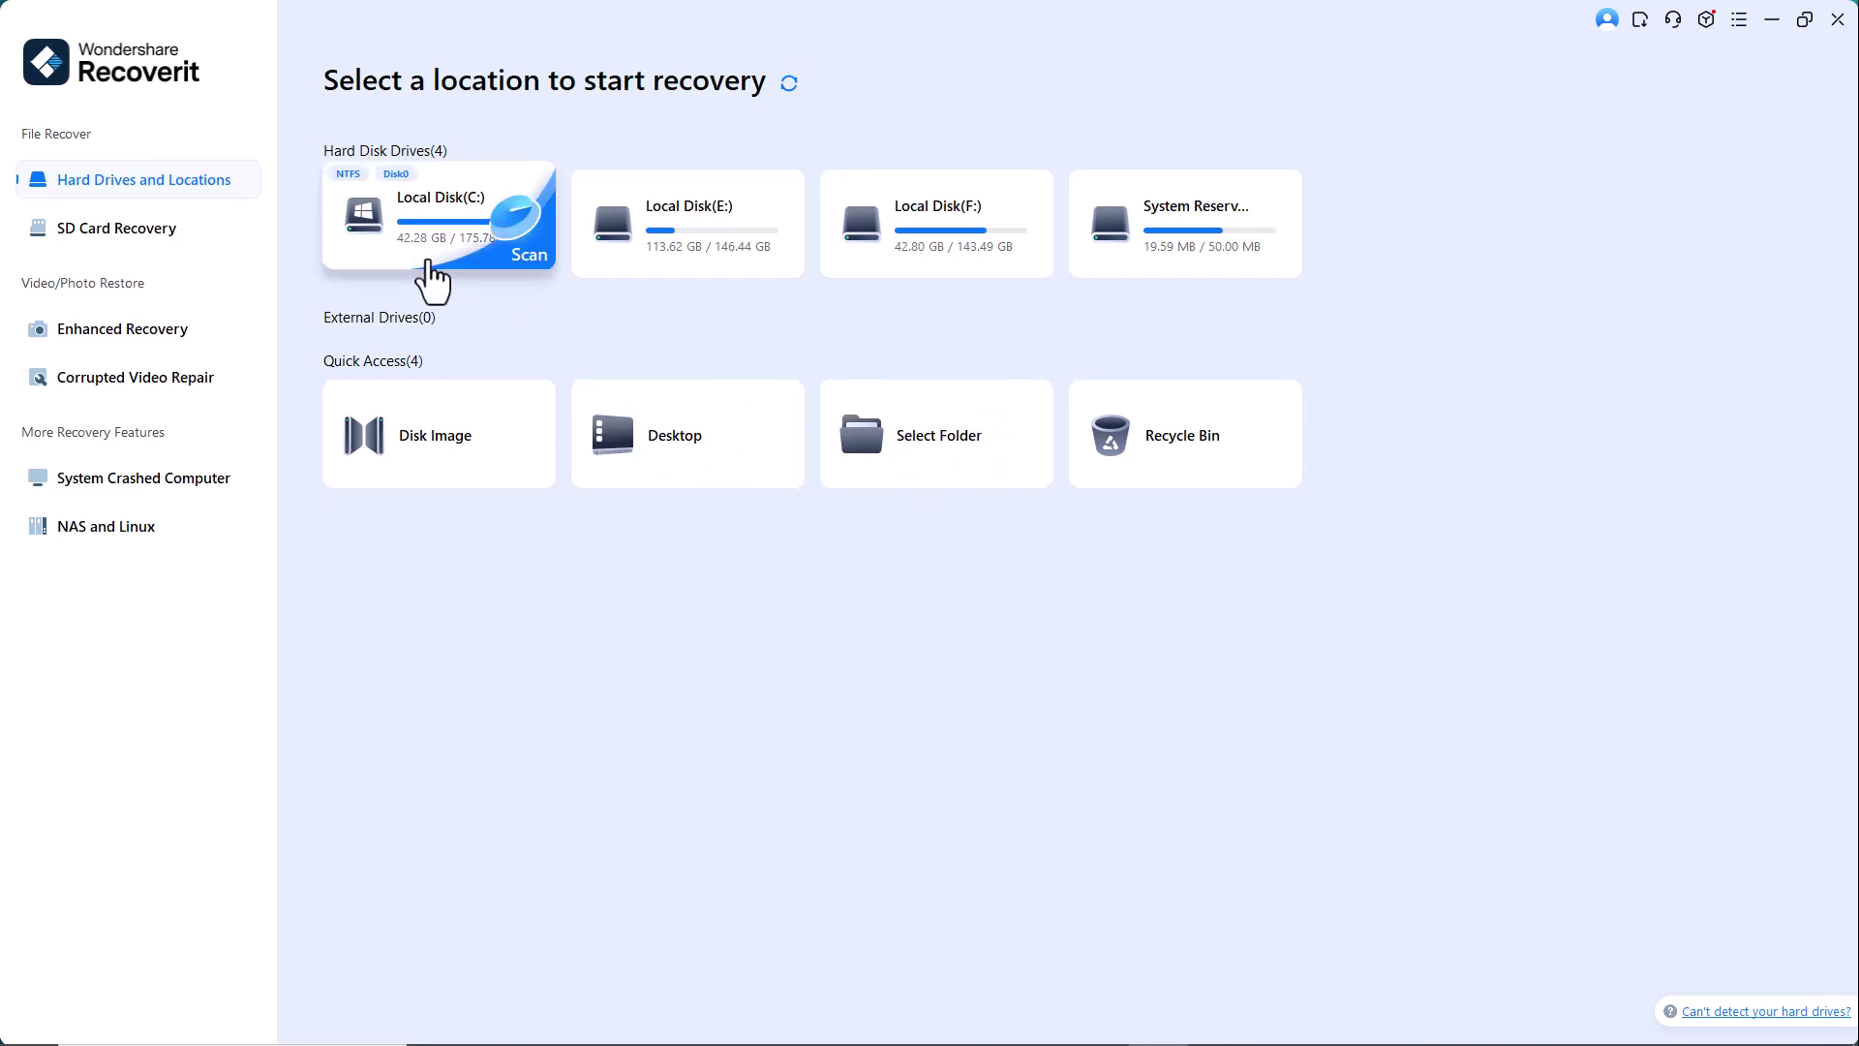
pyautogui.click(926, 465)
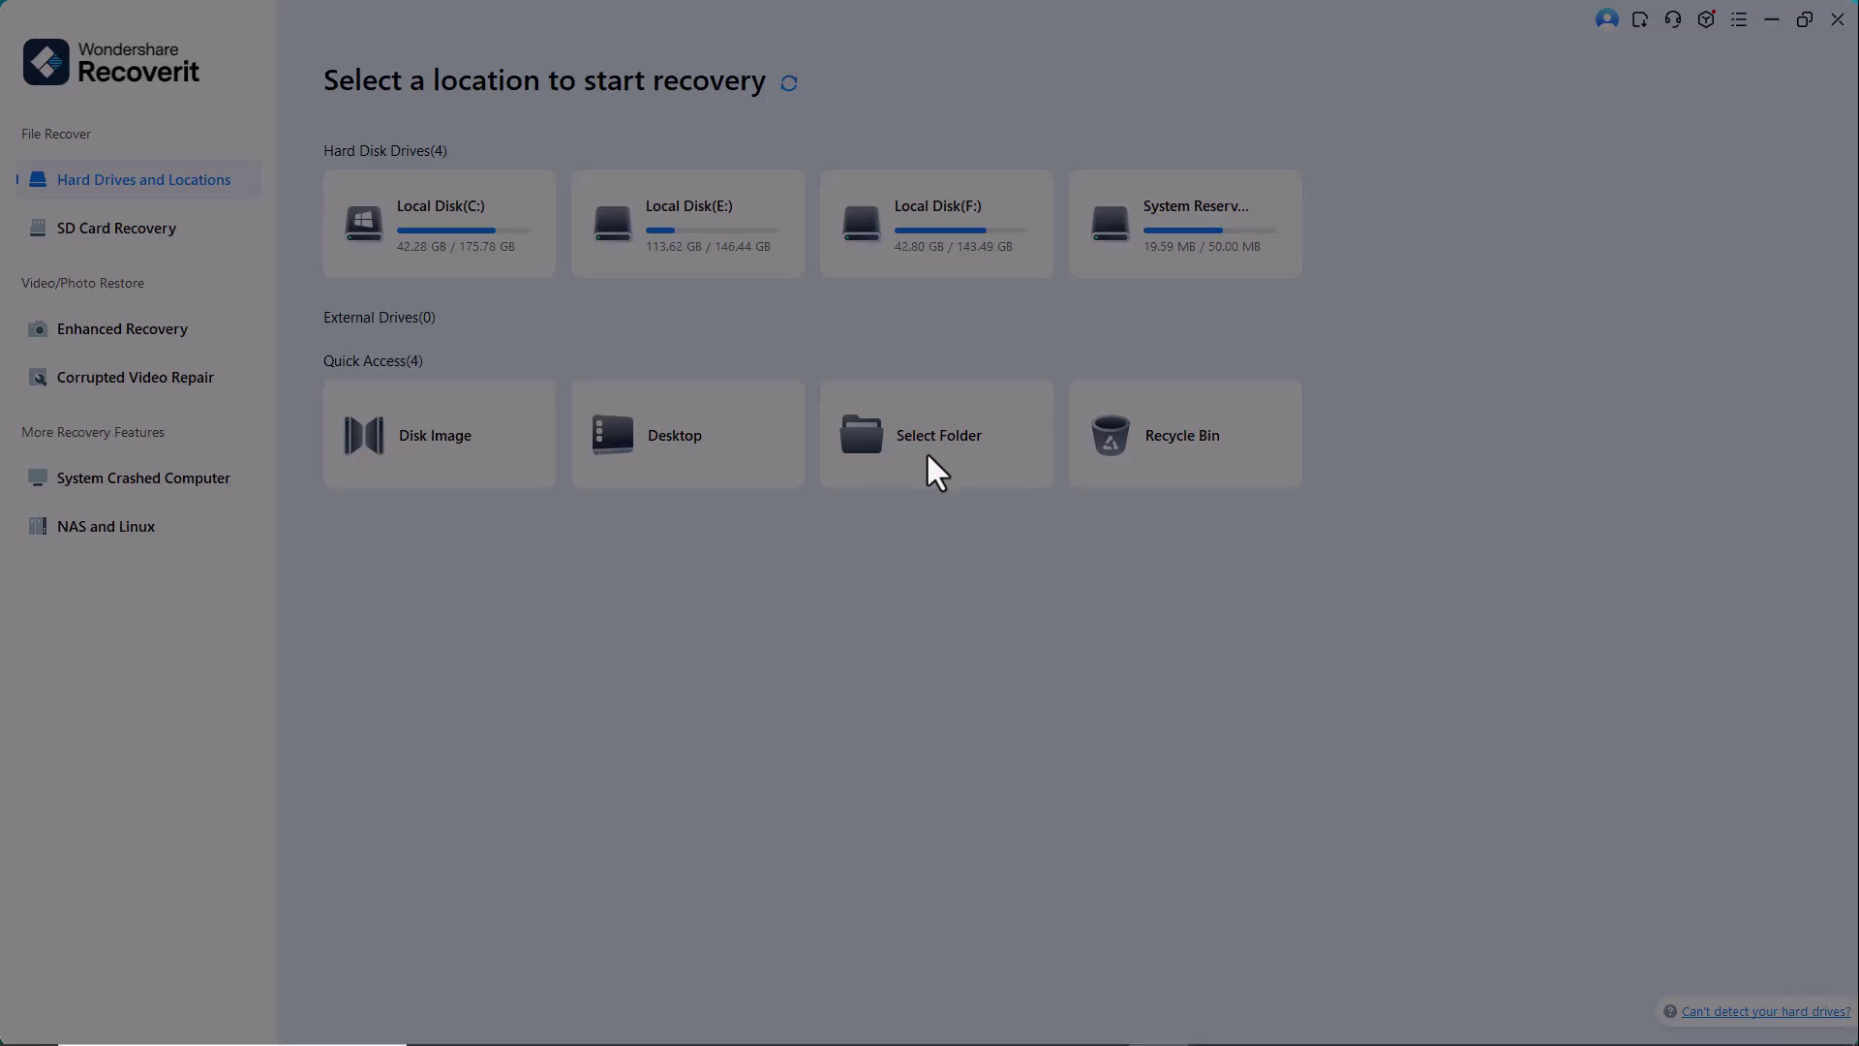
pyautogui.click(928, 456)
pyautogui.click(757, 373)
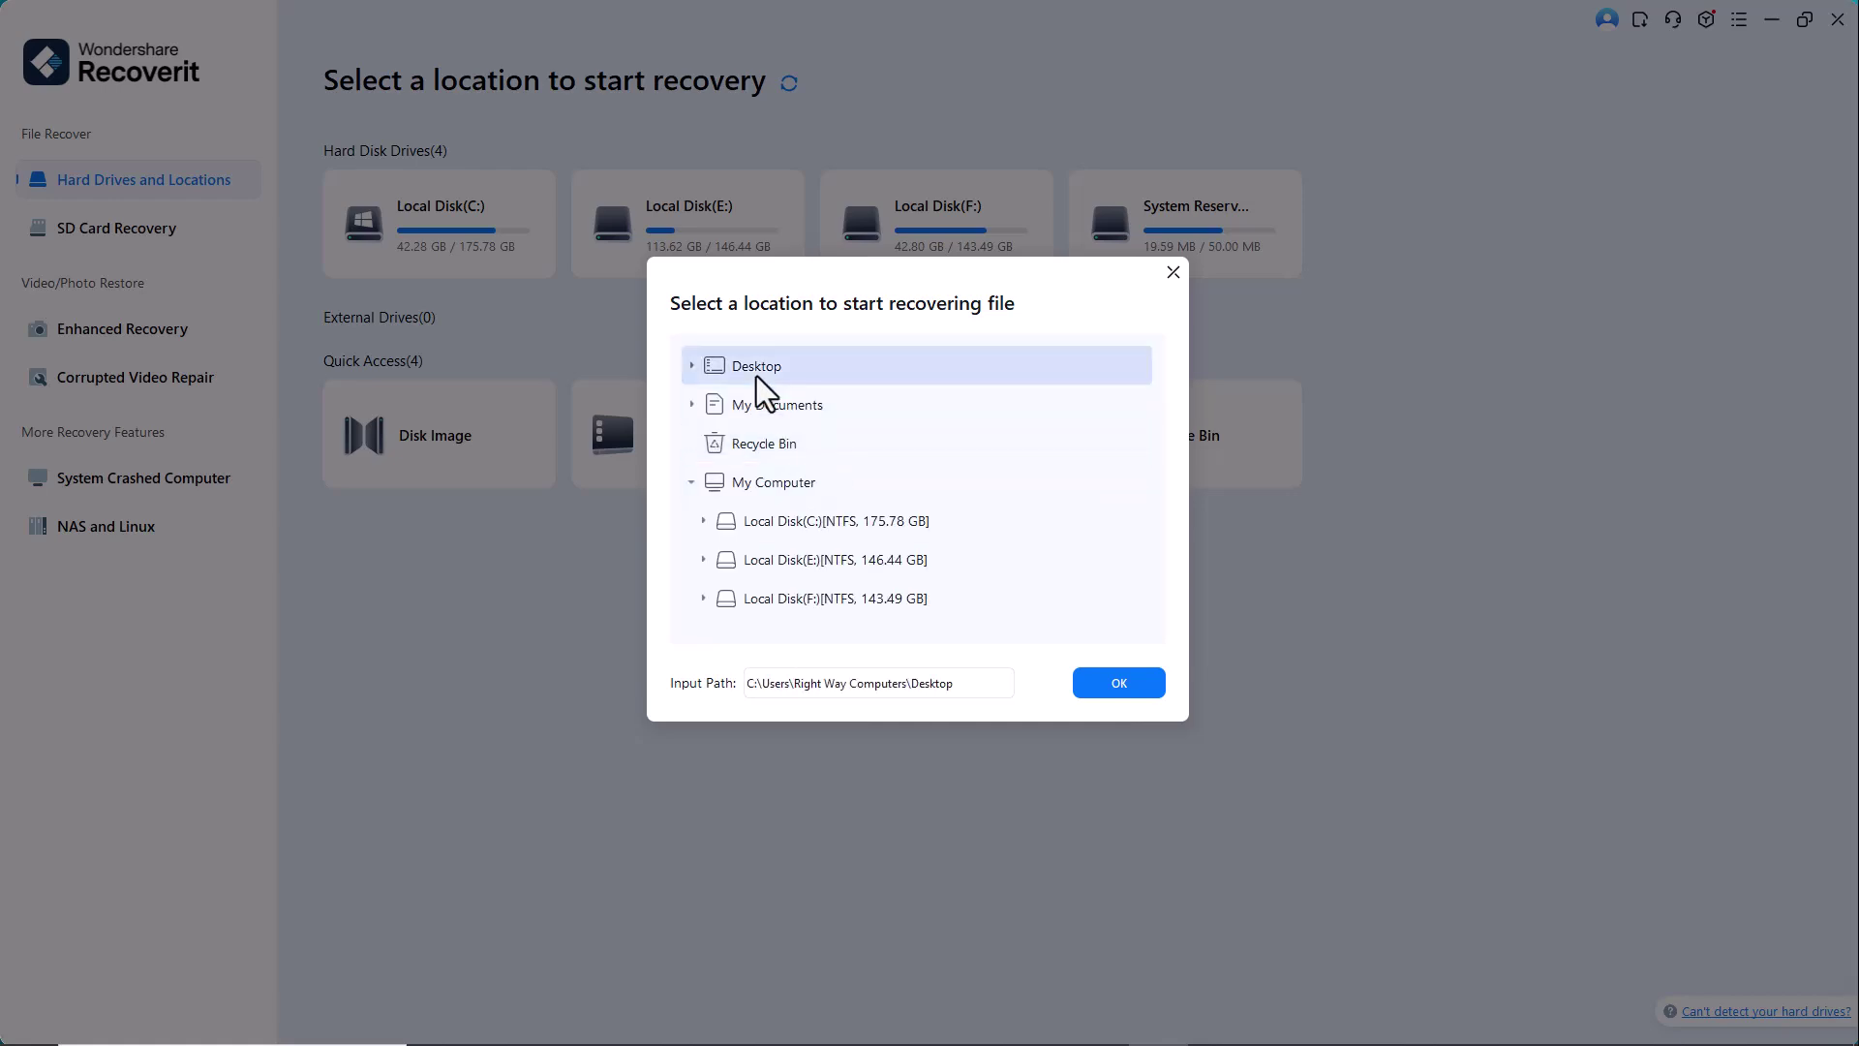
pyautogui.click(693, 367)
pyautogui.click(781, 524)
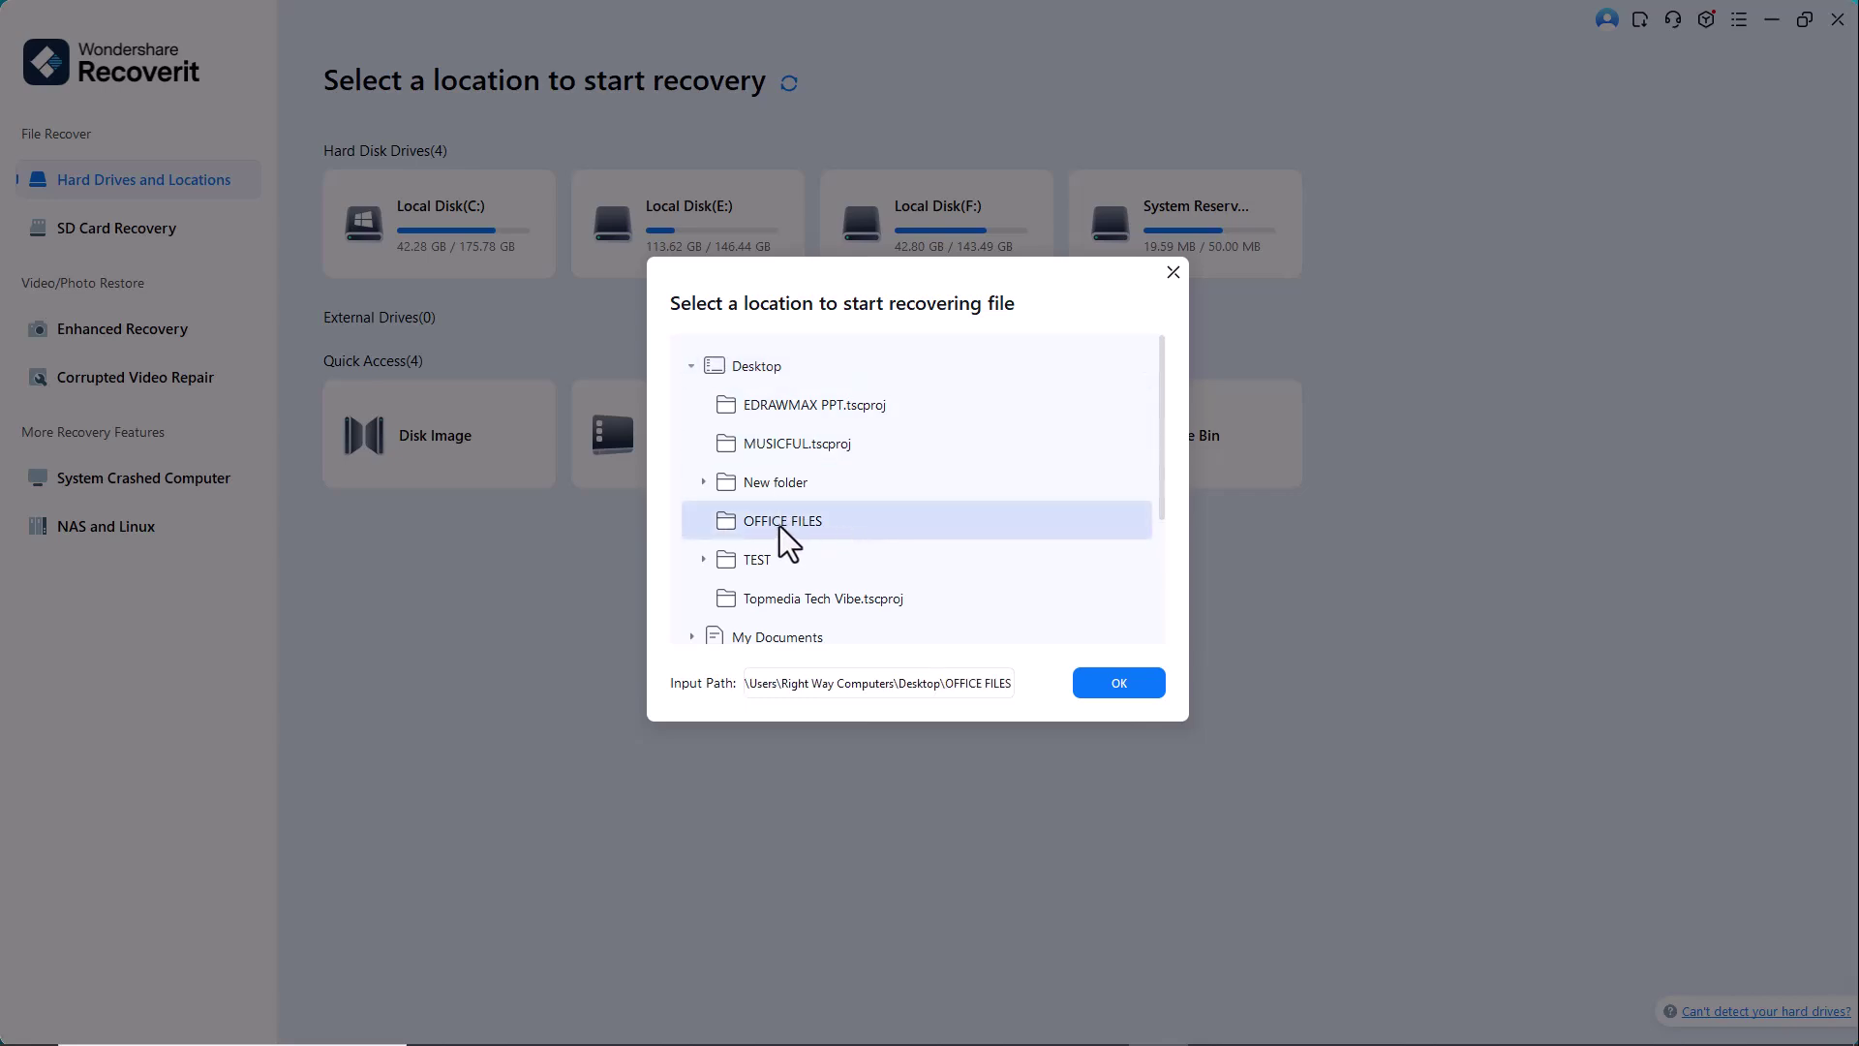
pyautogui.click(1135, 687)
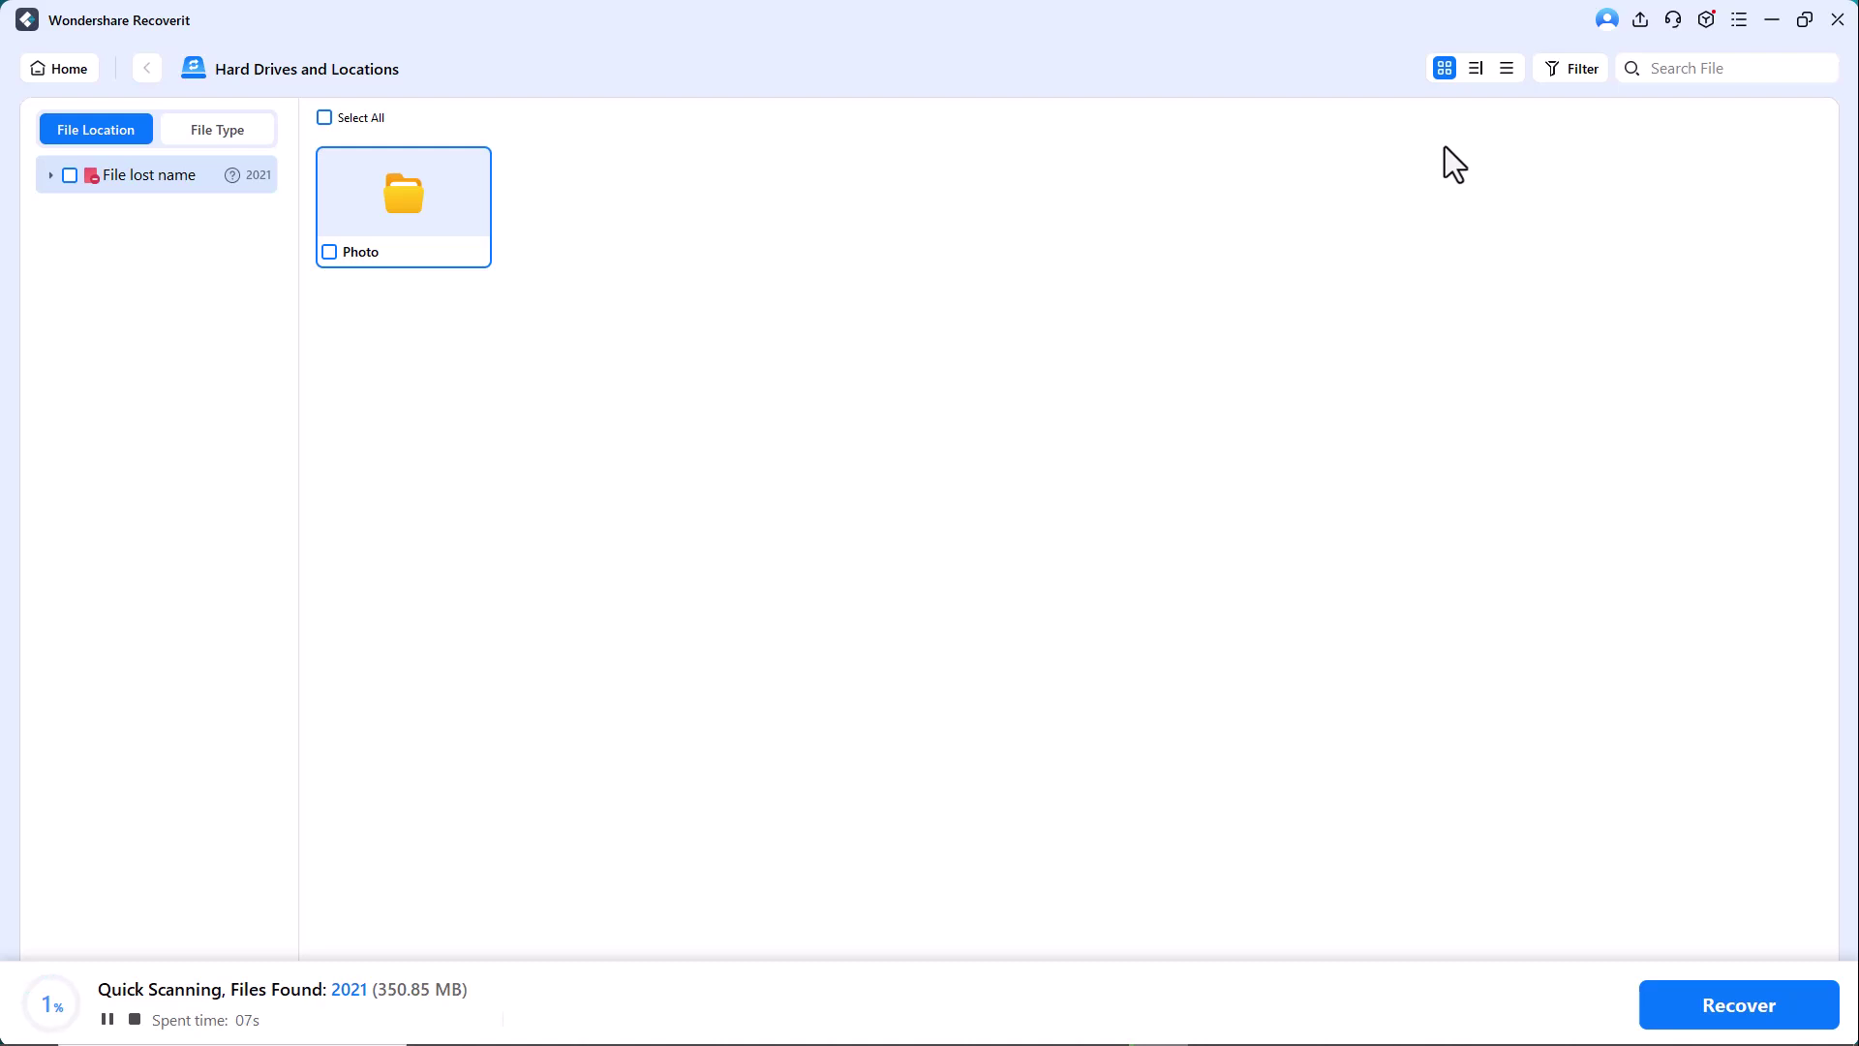
# Step: Shrink Recoverit, then browse the found mp4 videos and mp3 audio by file type
pyautogui.click(1804, 19)
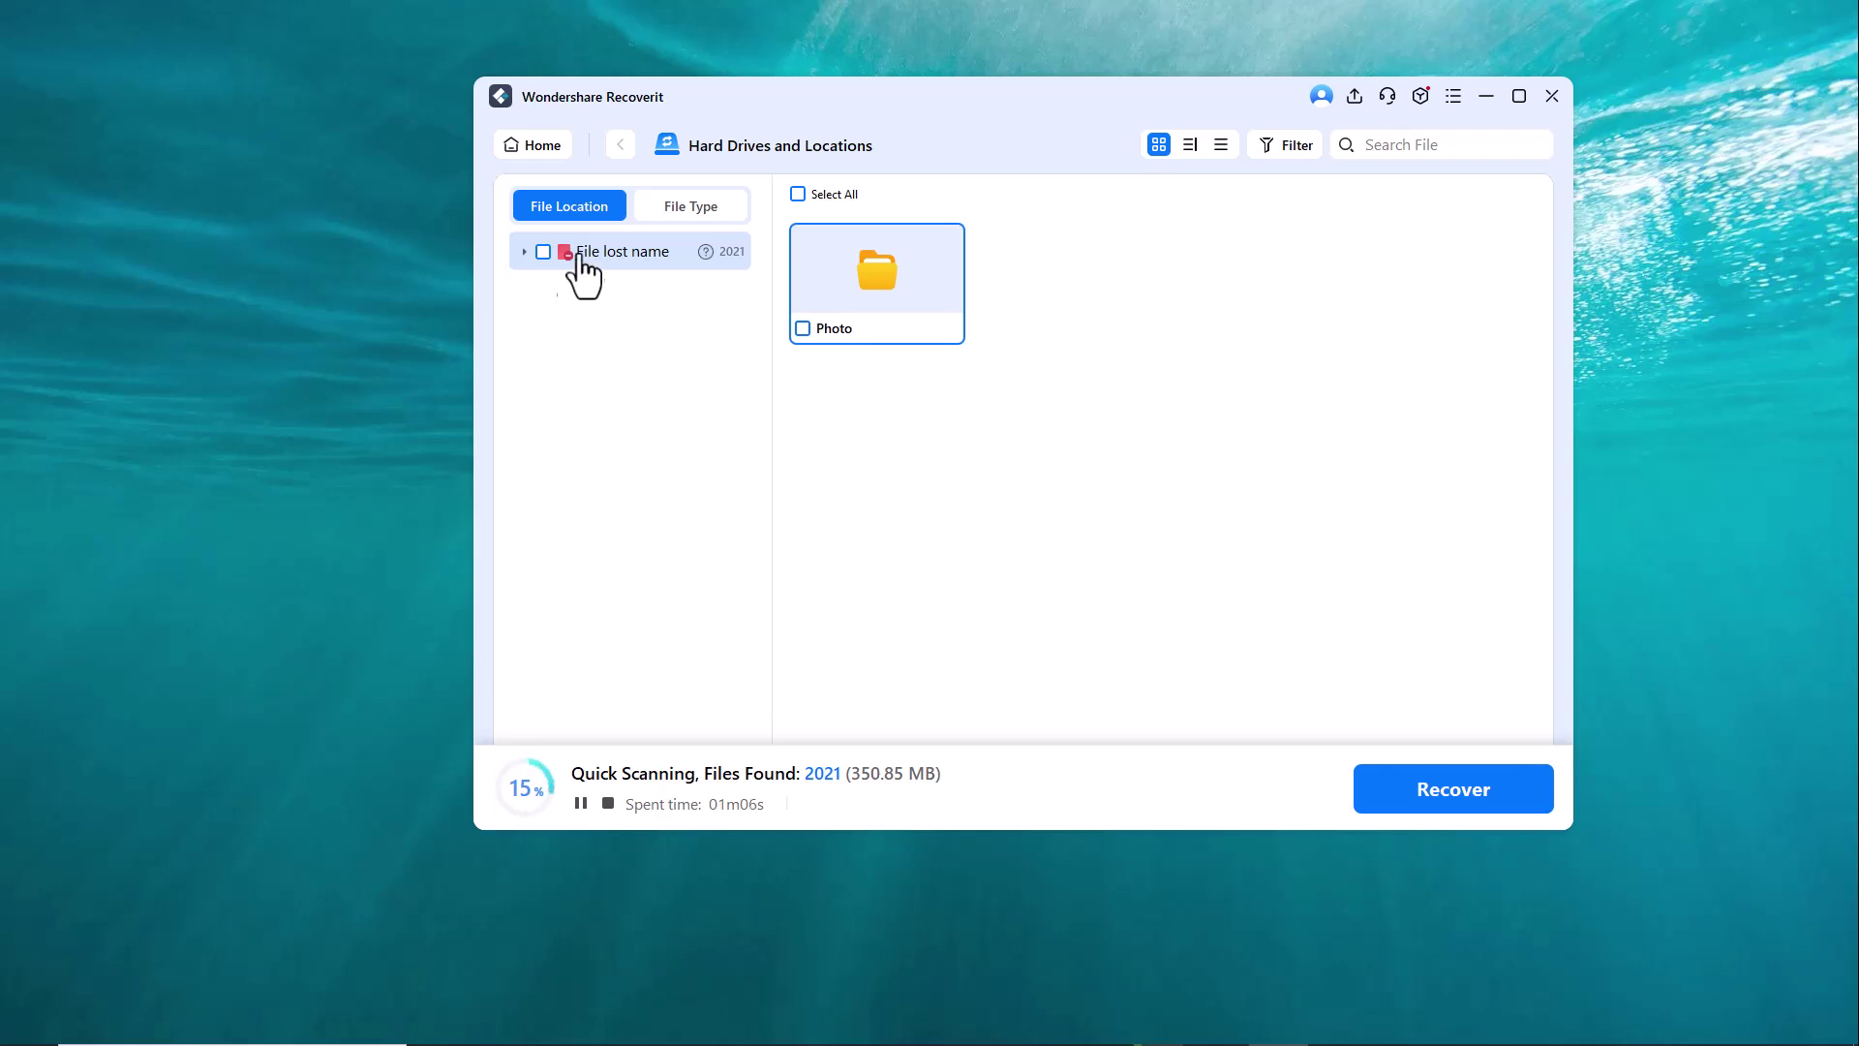
pyautogui.click(721, 206)
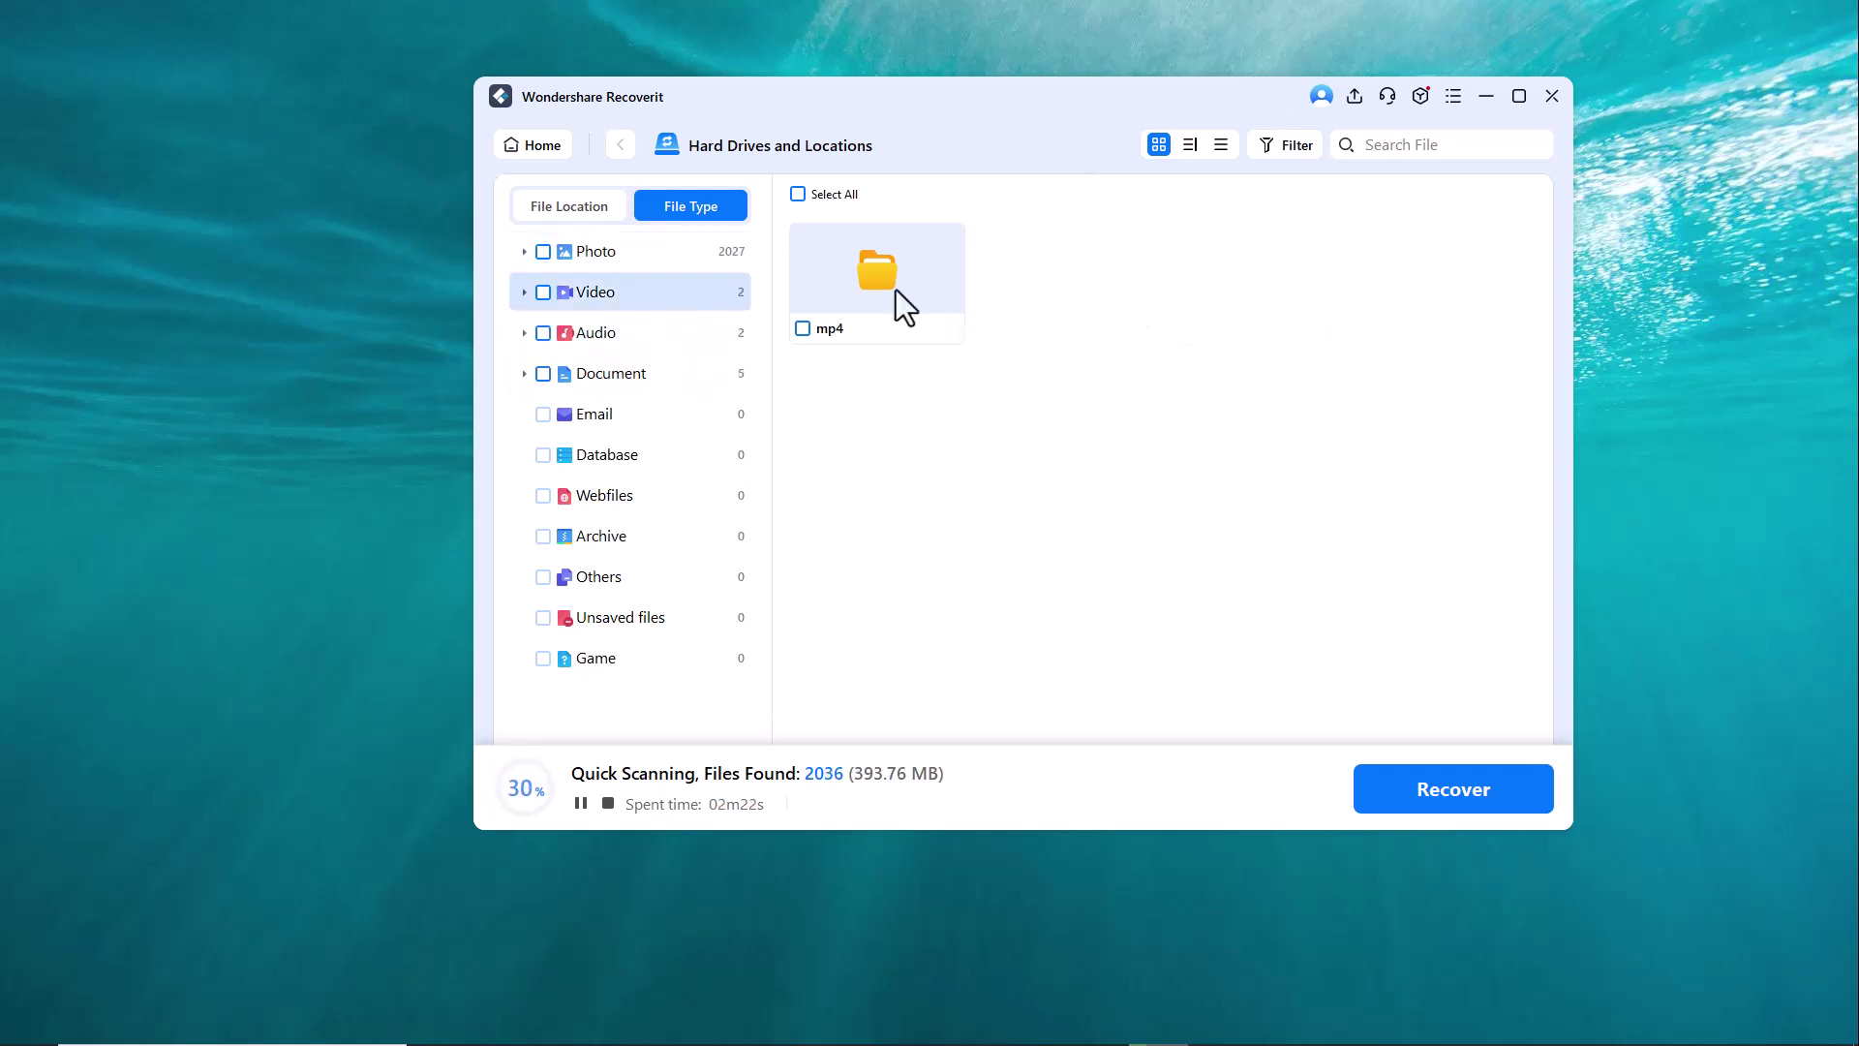
pyautogui.doubleClick(893, 291)
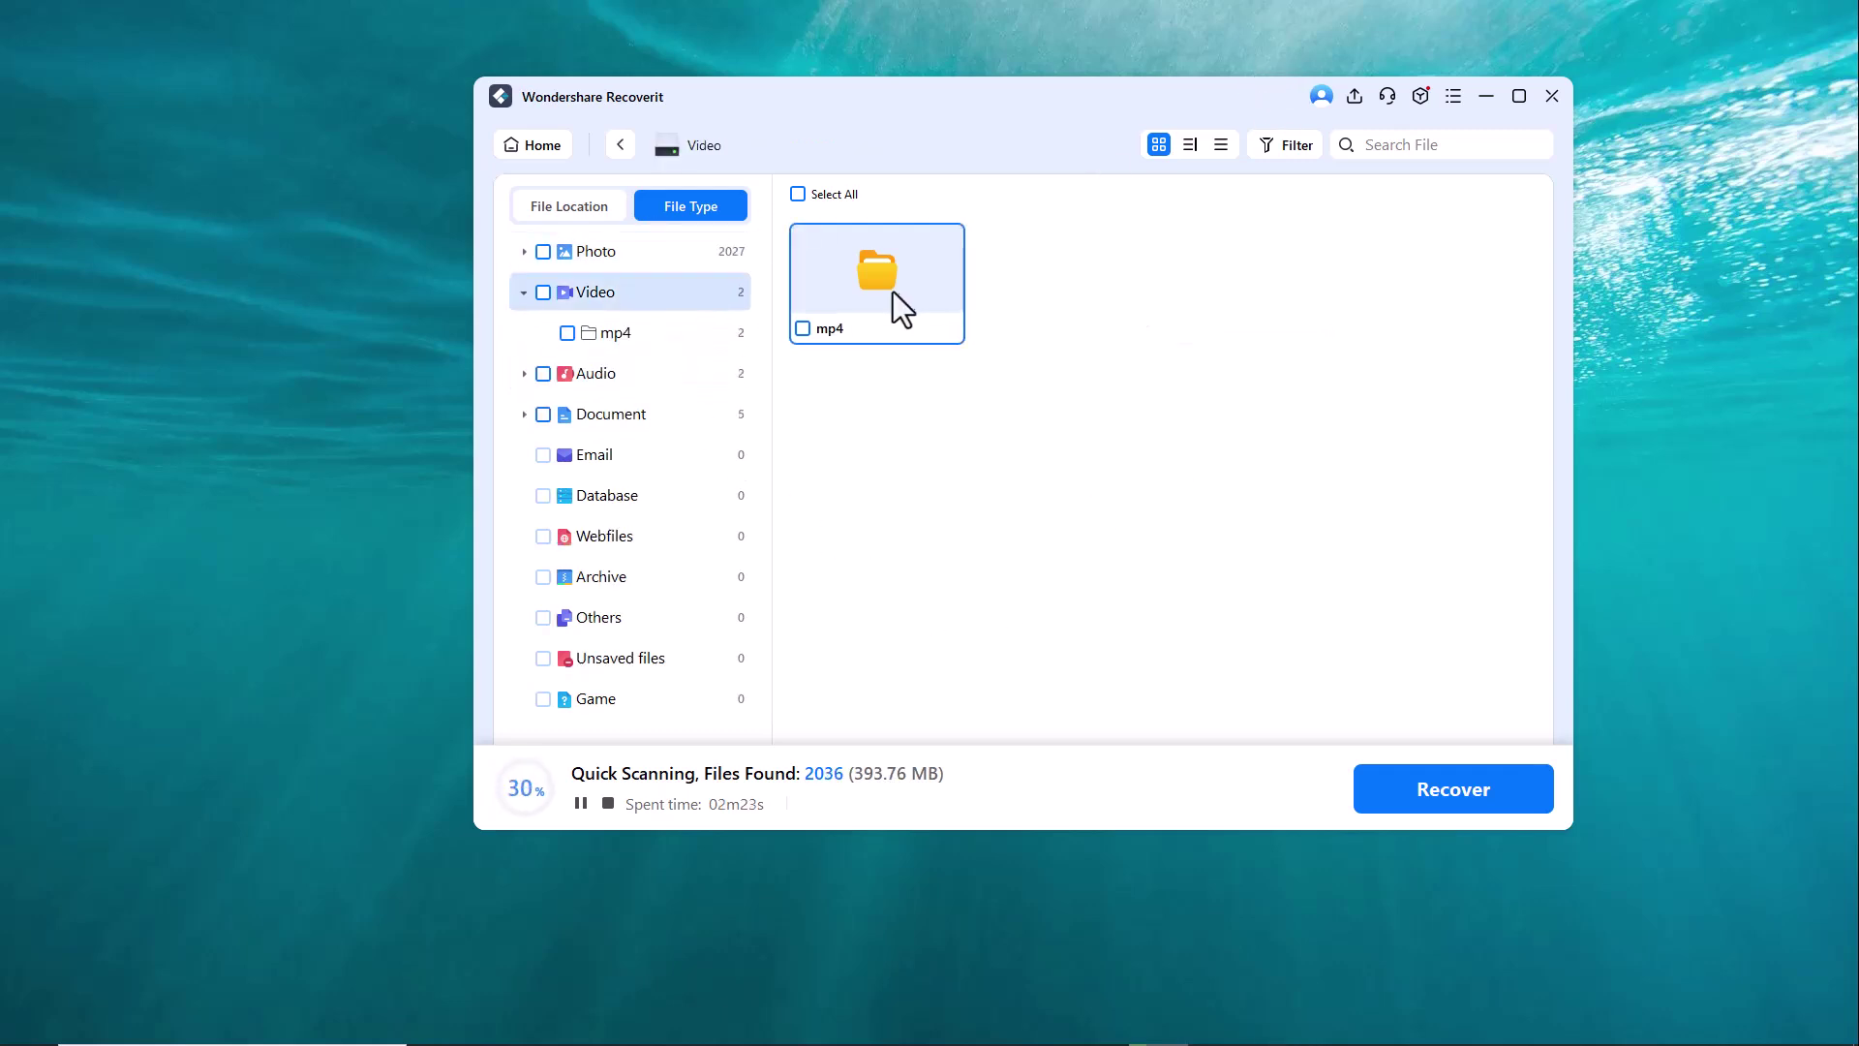
pyautogui.click(641, 383)
pyautogui.doubleClick(900, 283)
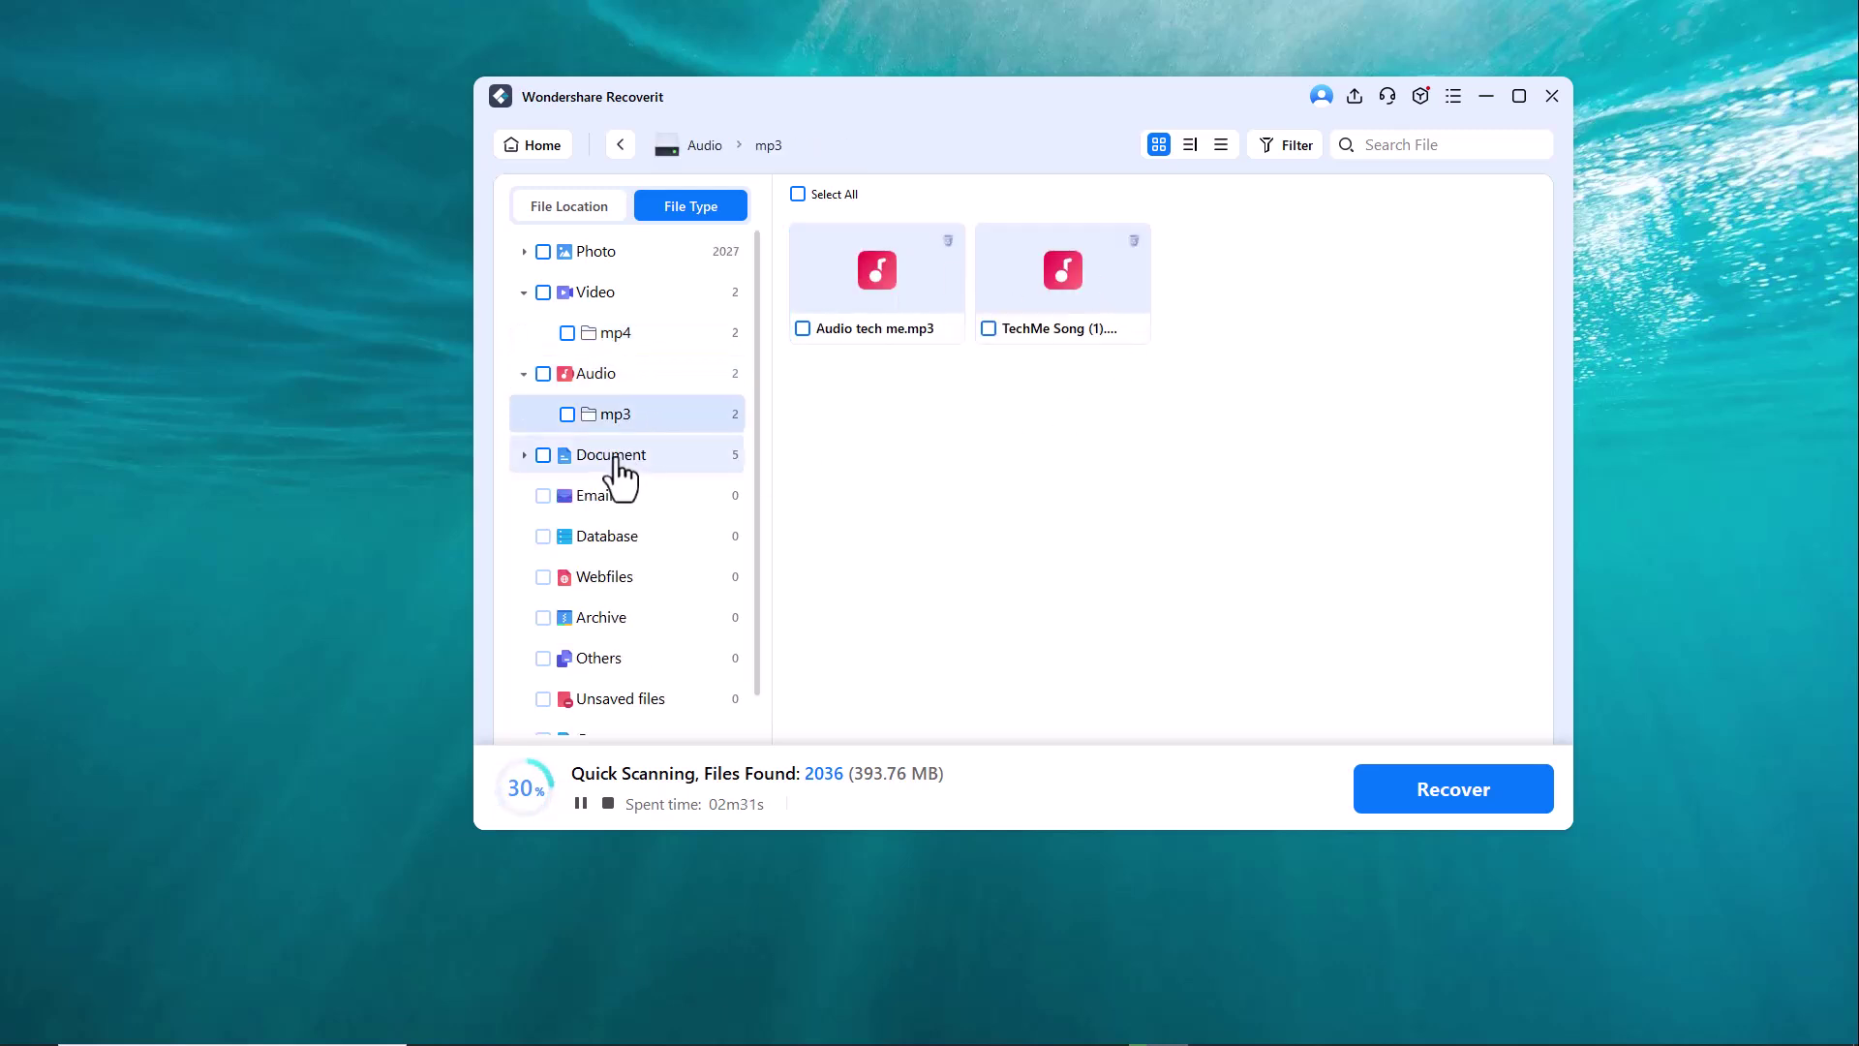
# Step: Check the Document results, then list the OFFICE FILES results by file location
pyautogui.click(612, 463)
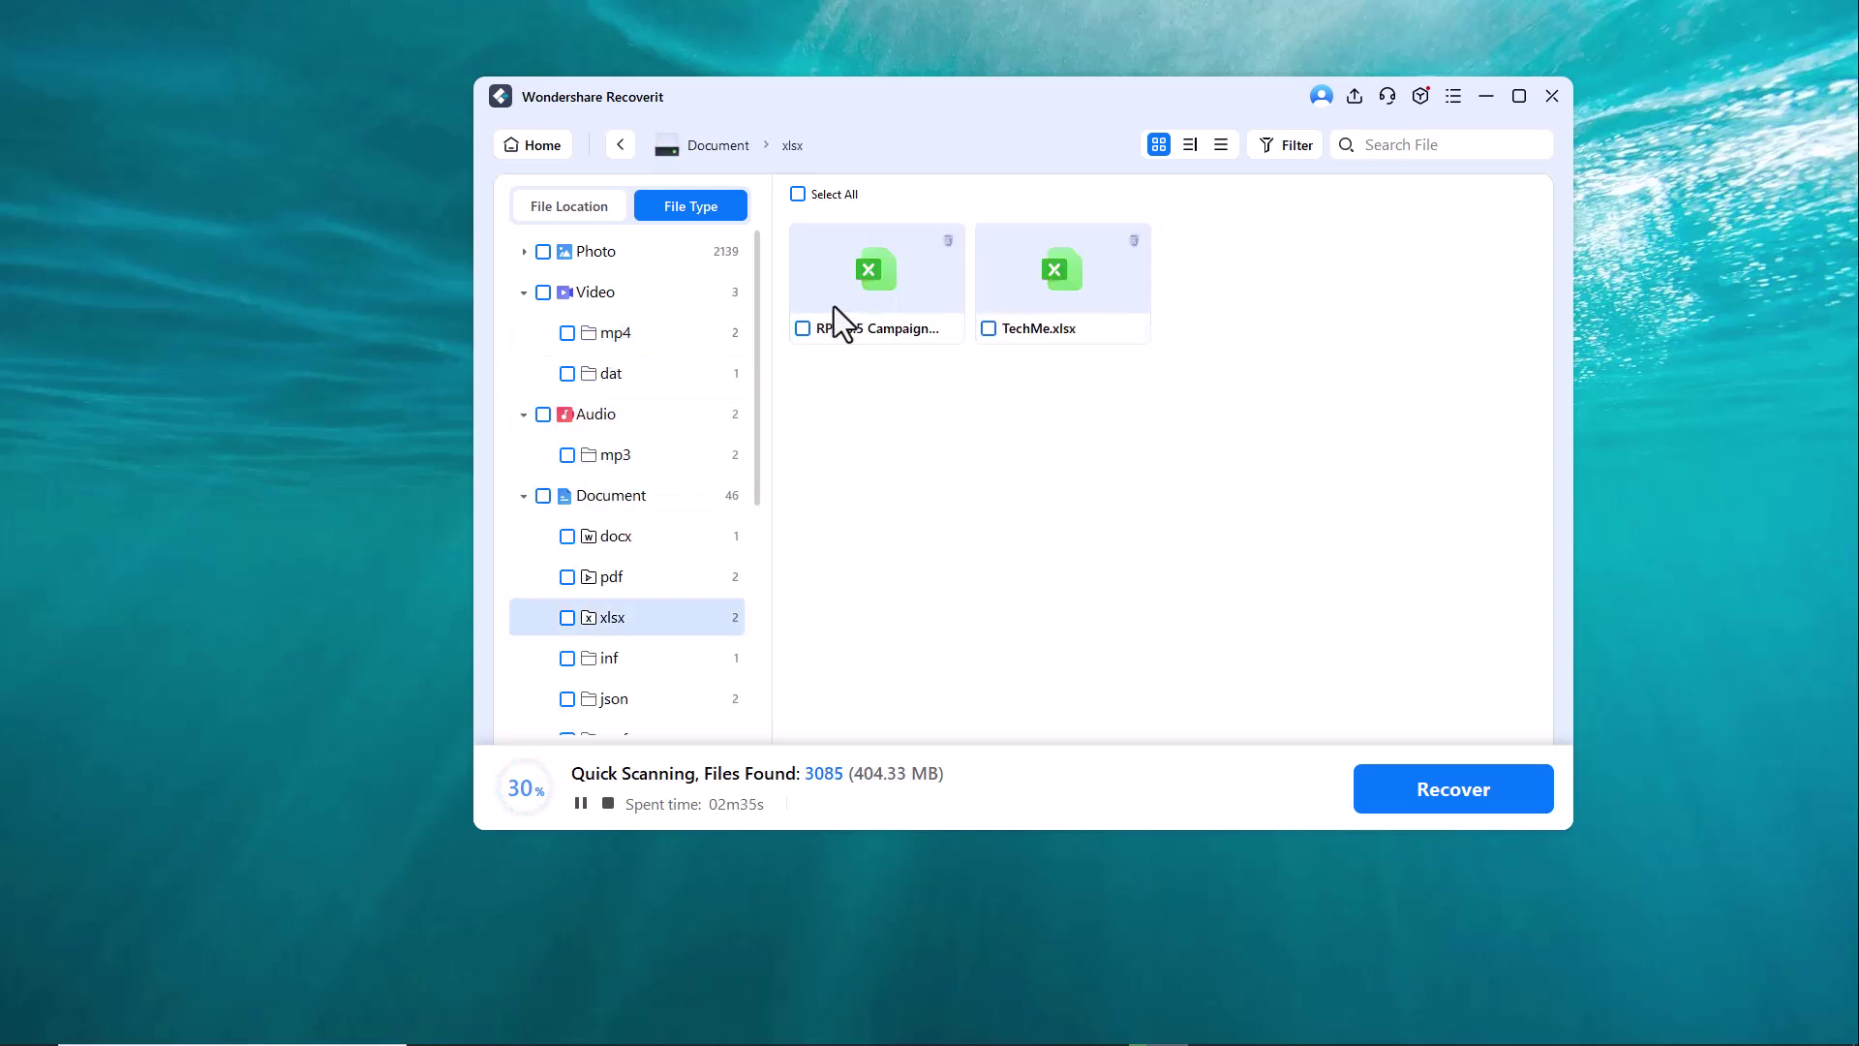
pyautogui.scroll(-5, 730, 532)
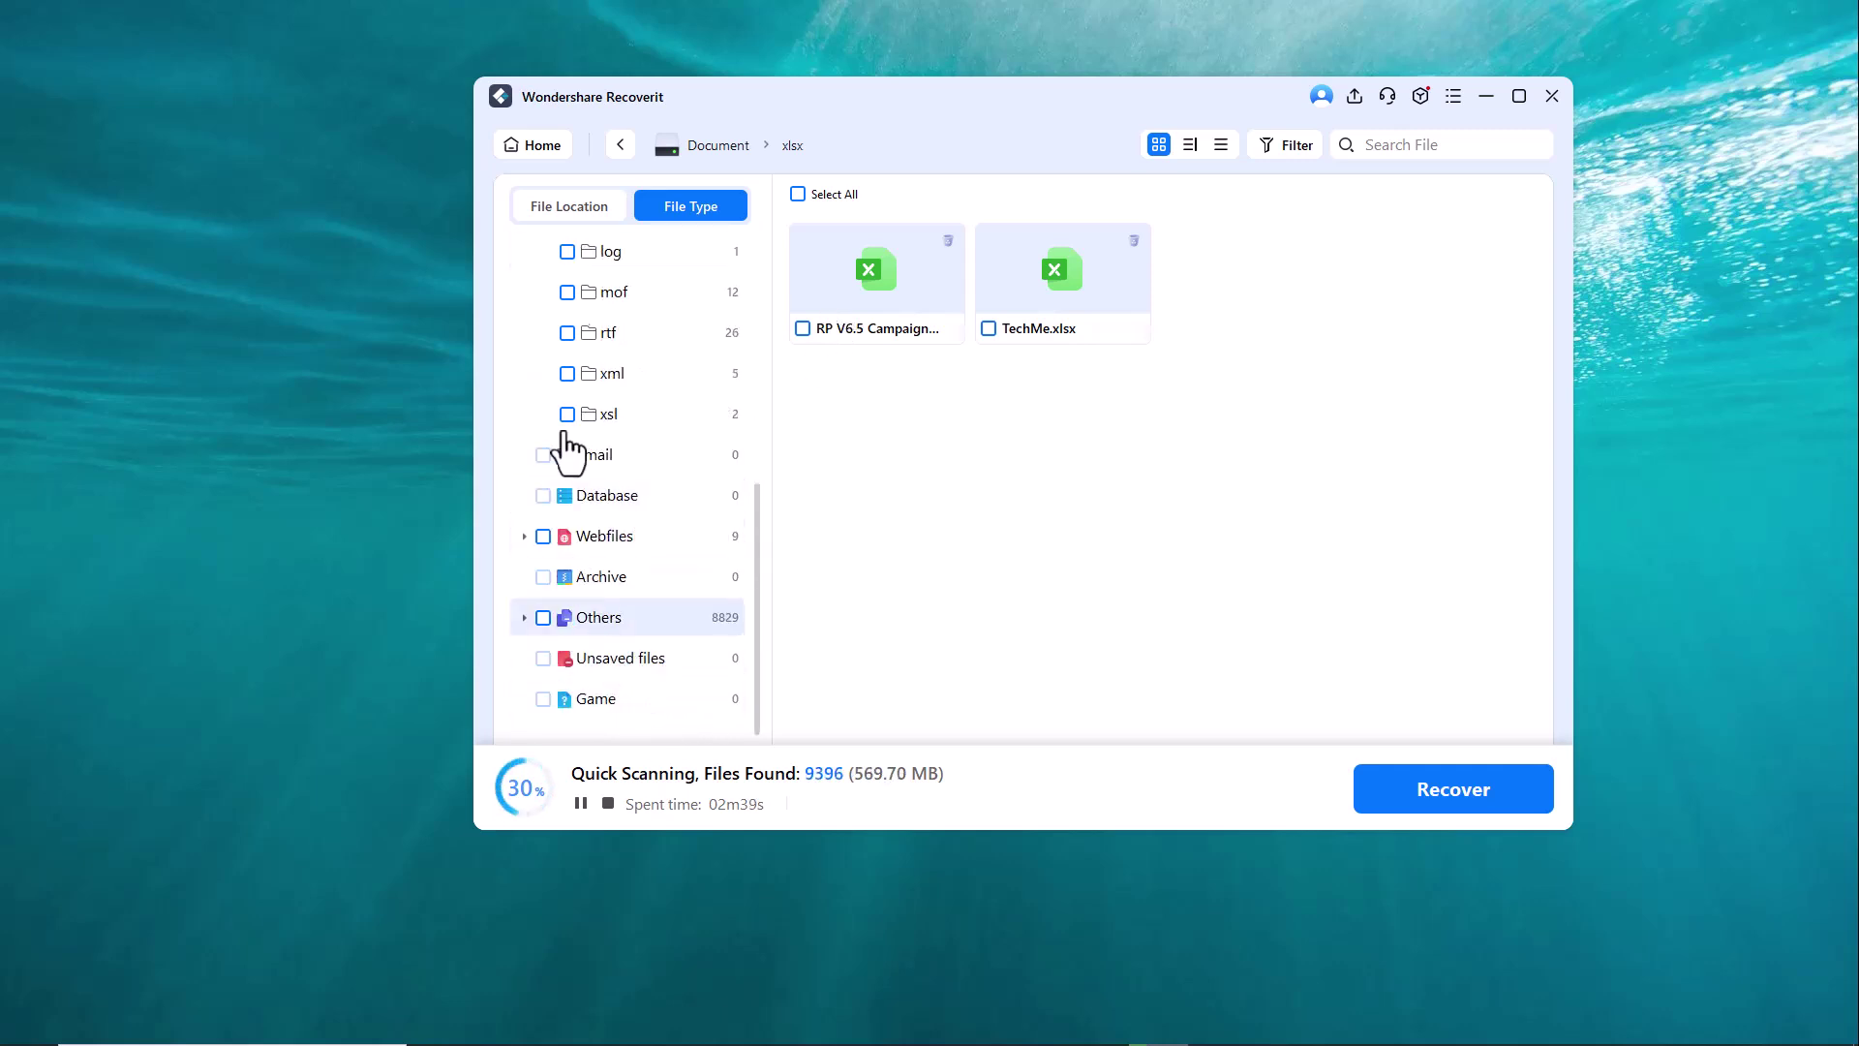
pyautogui.click(620, 207)
pyautogui.click(712, 617)
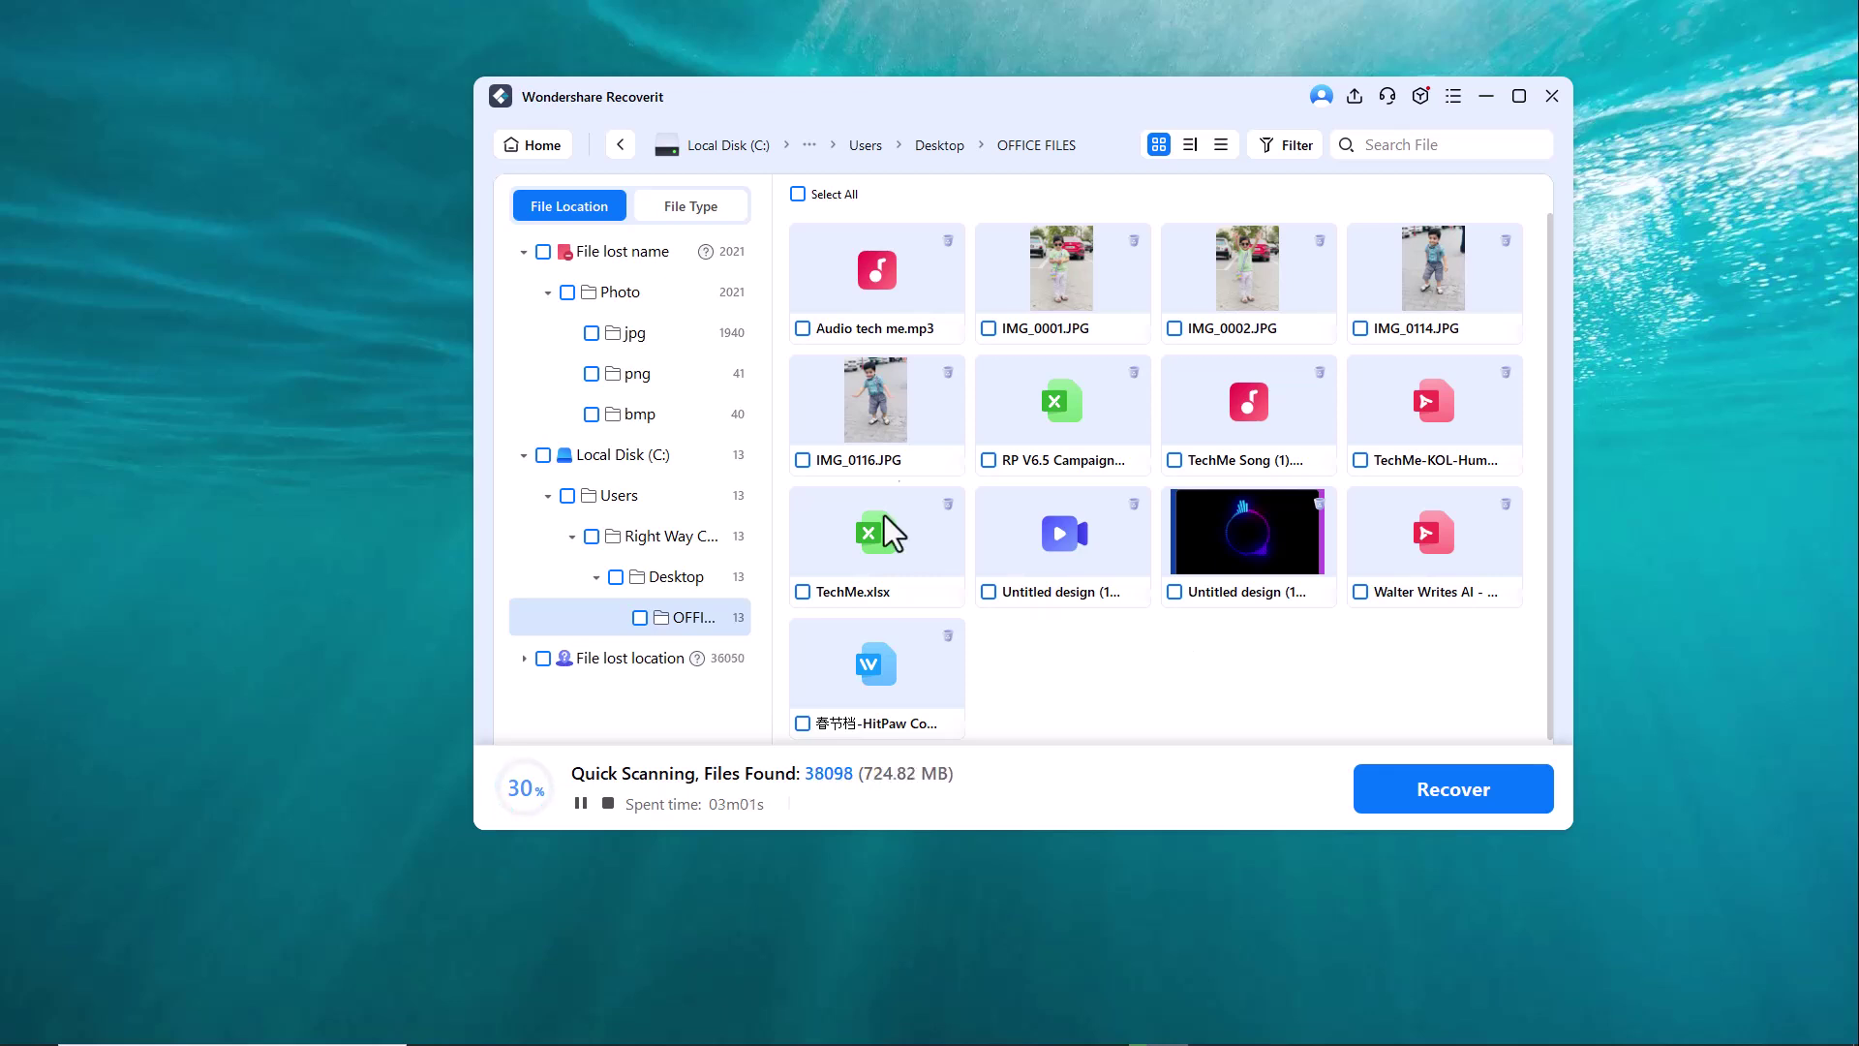
# Step: Select all 13 found OFFICE FILES files for recovery
pyautogui.click(798, 193)
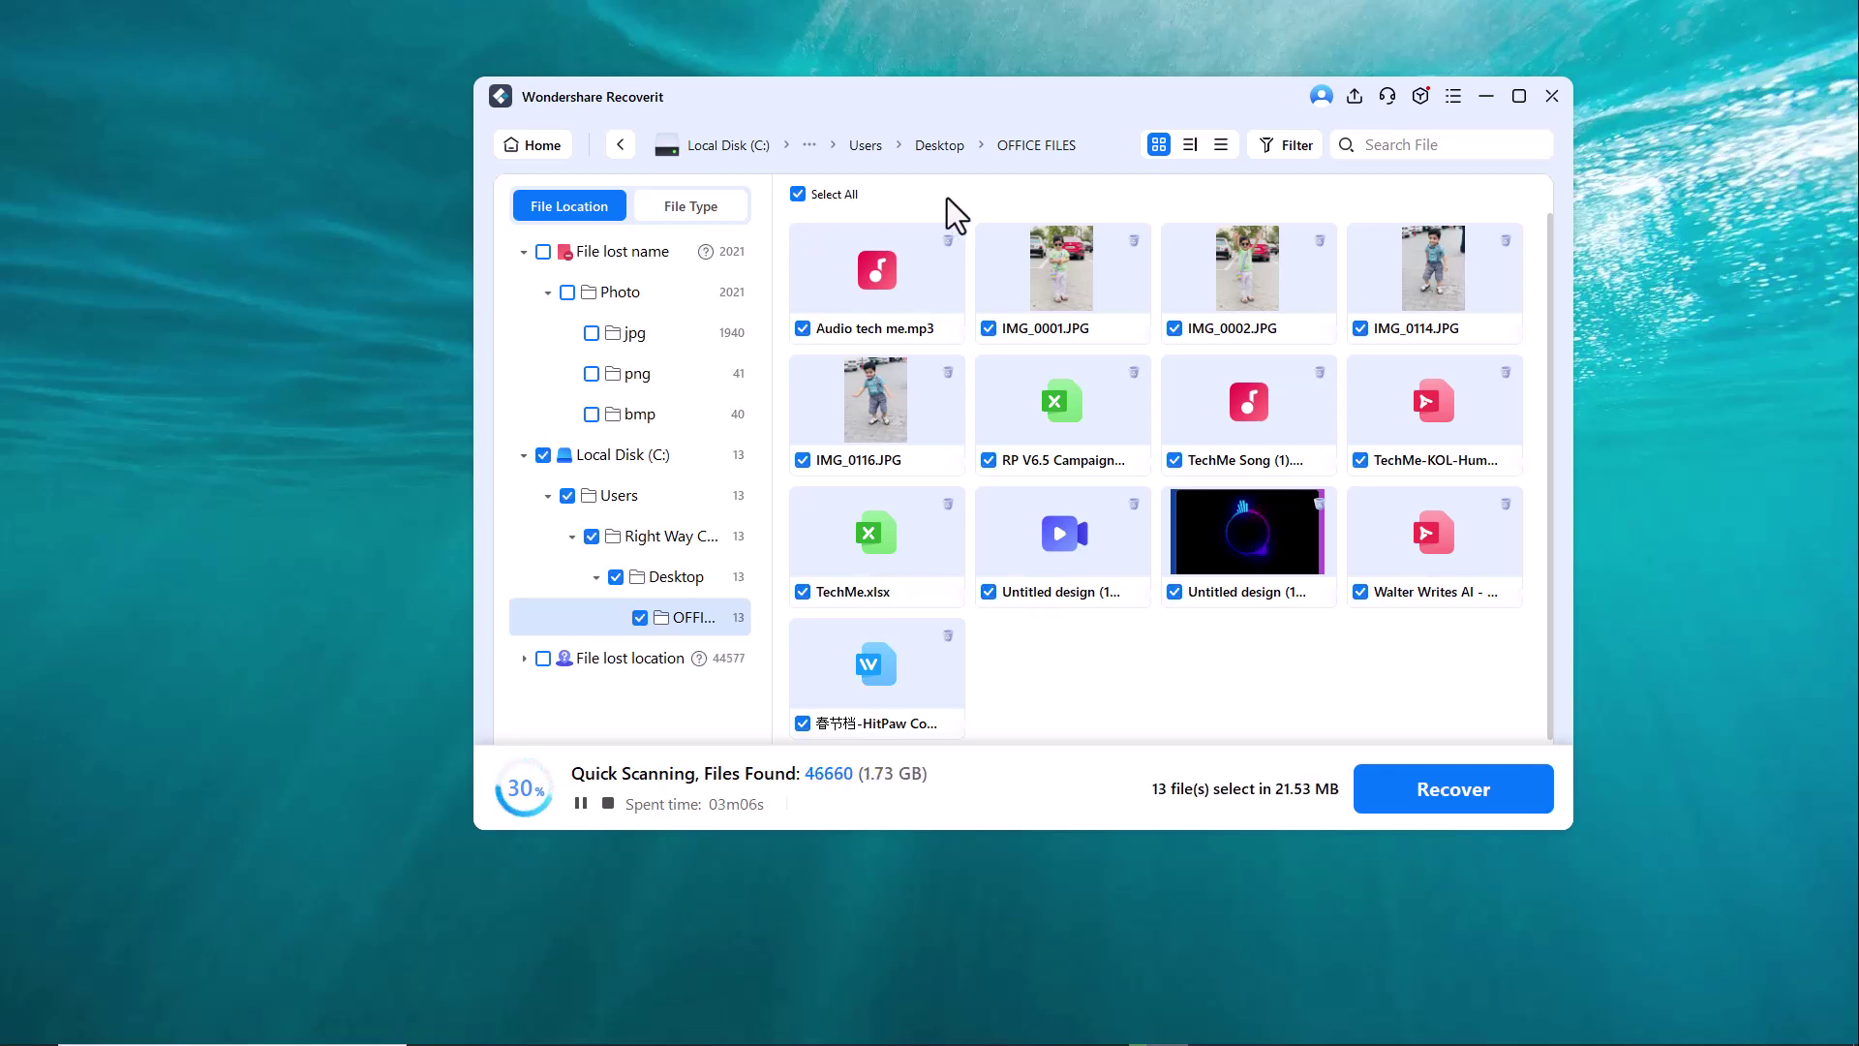
pyautogui.click(802, 328)
pyautogui.click(989, 460)
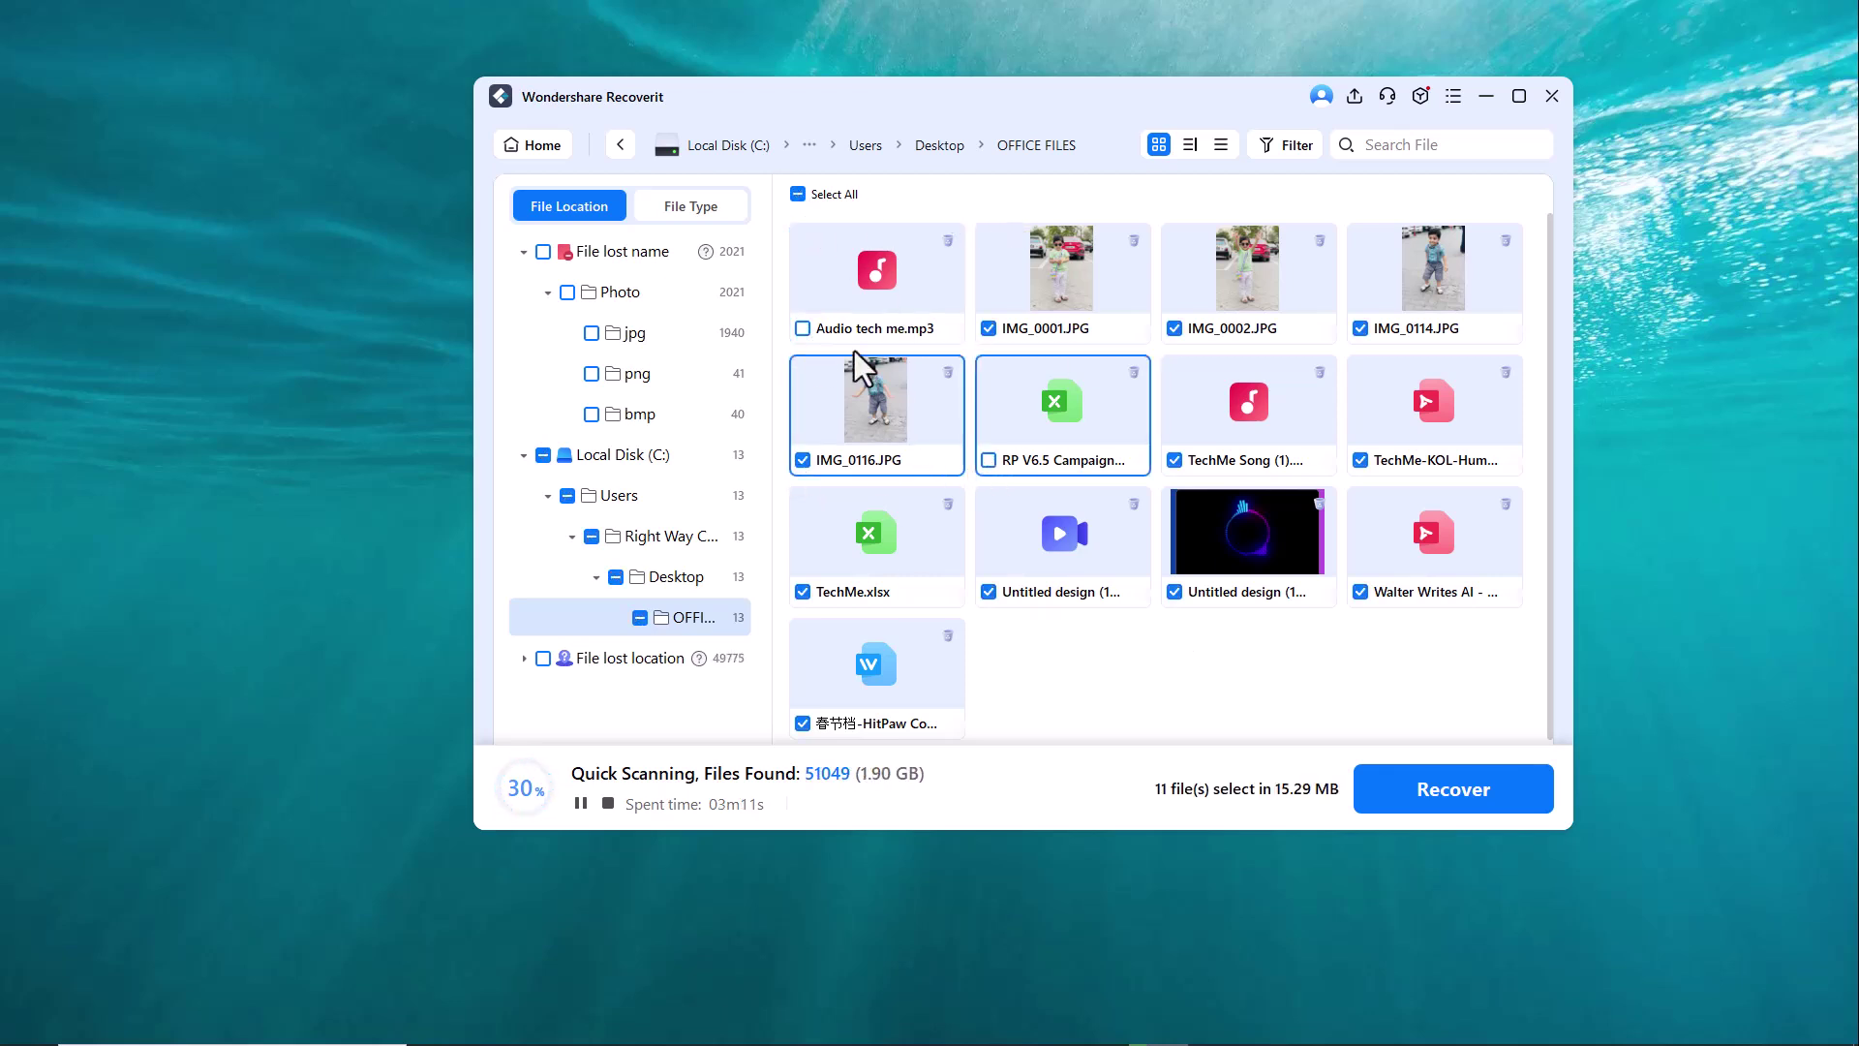
pyautogui.click(803, 329)
pyautogui.click(989, 460)
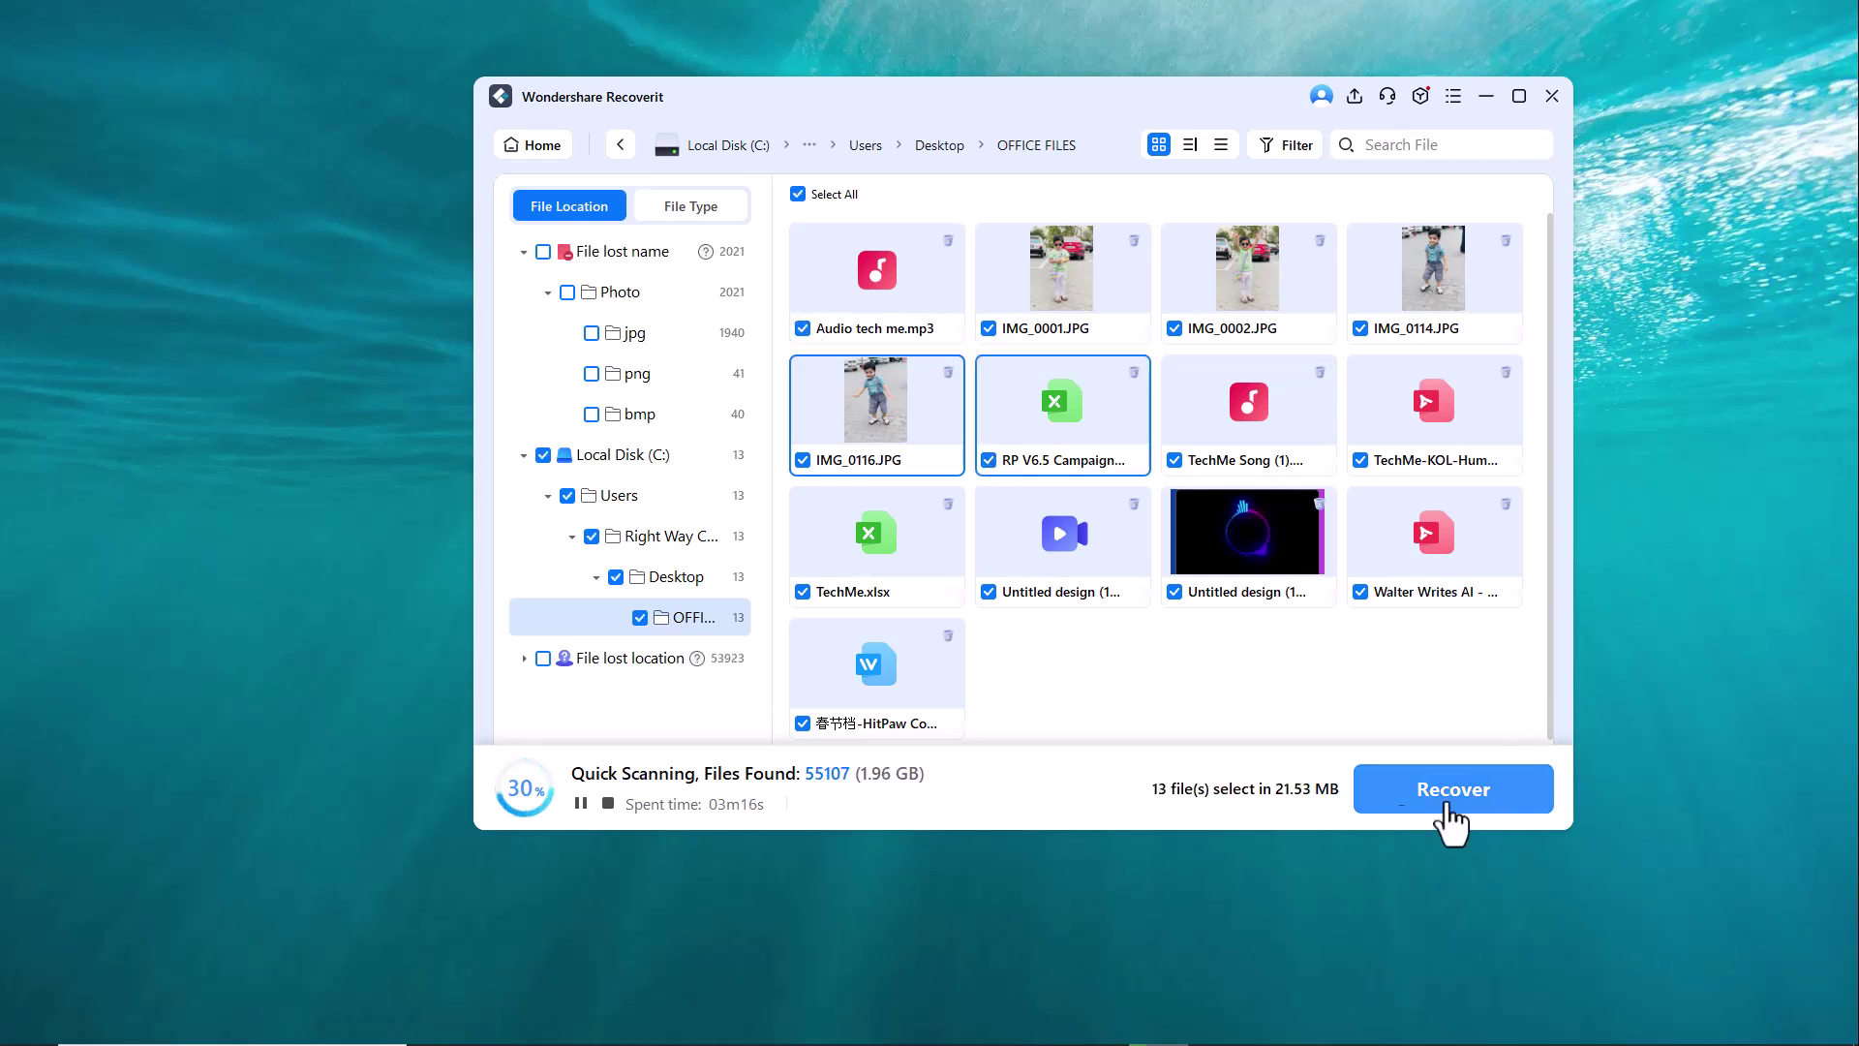
# Step: Start recovery, stopping the running scan and dismissing the scan summary
pyautogui.click(581, 804)
pyautogui.click(608, 804)
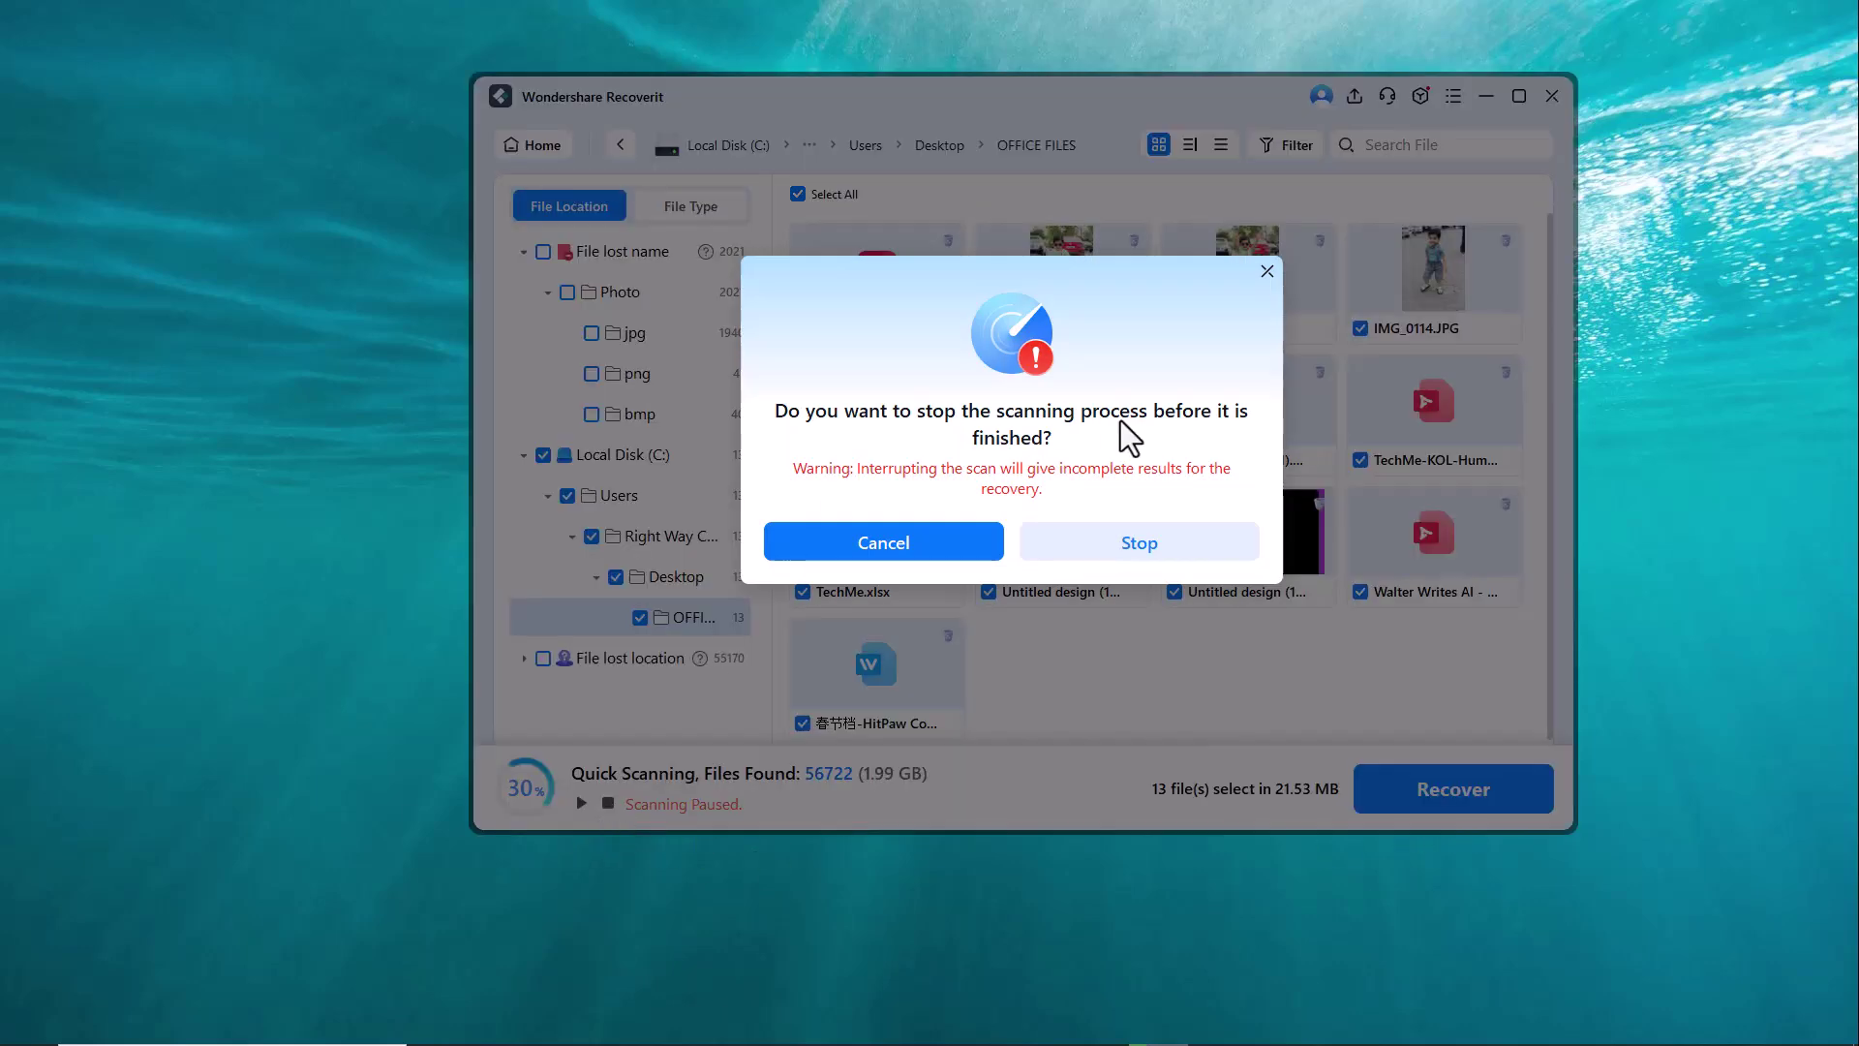
pyautogui.click(1117, 547)
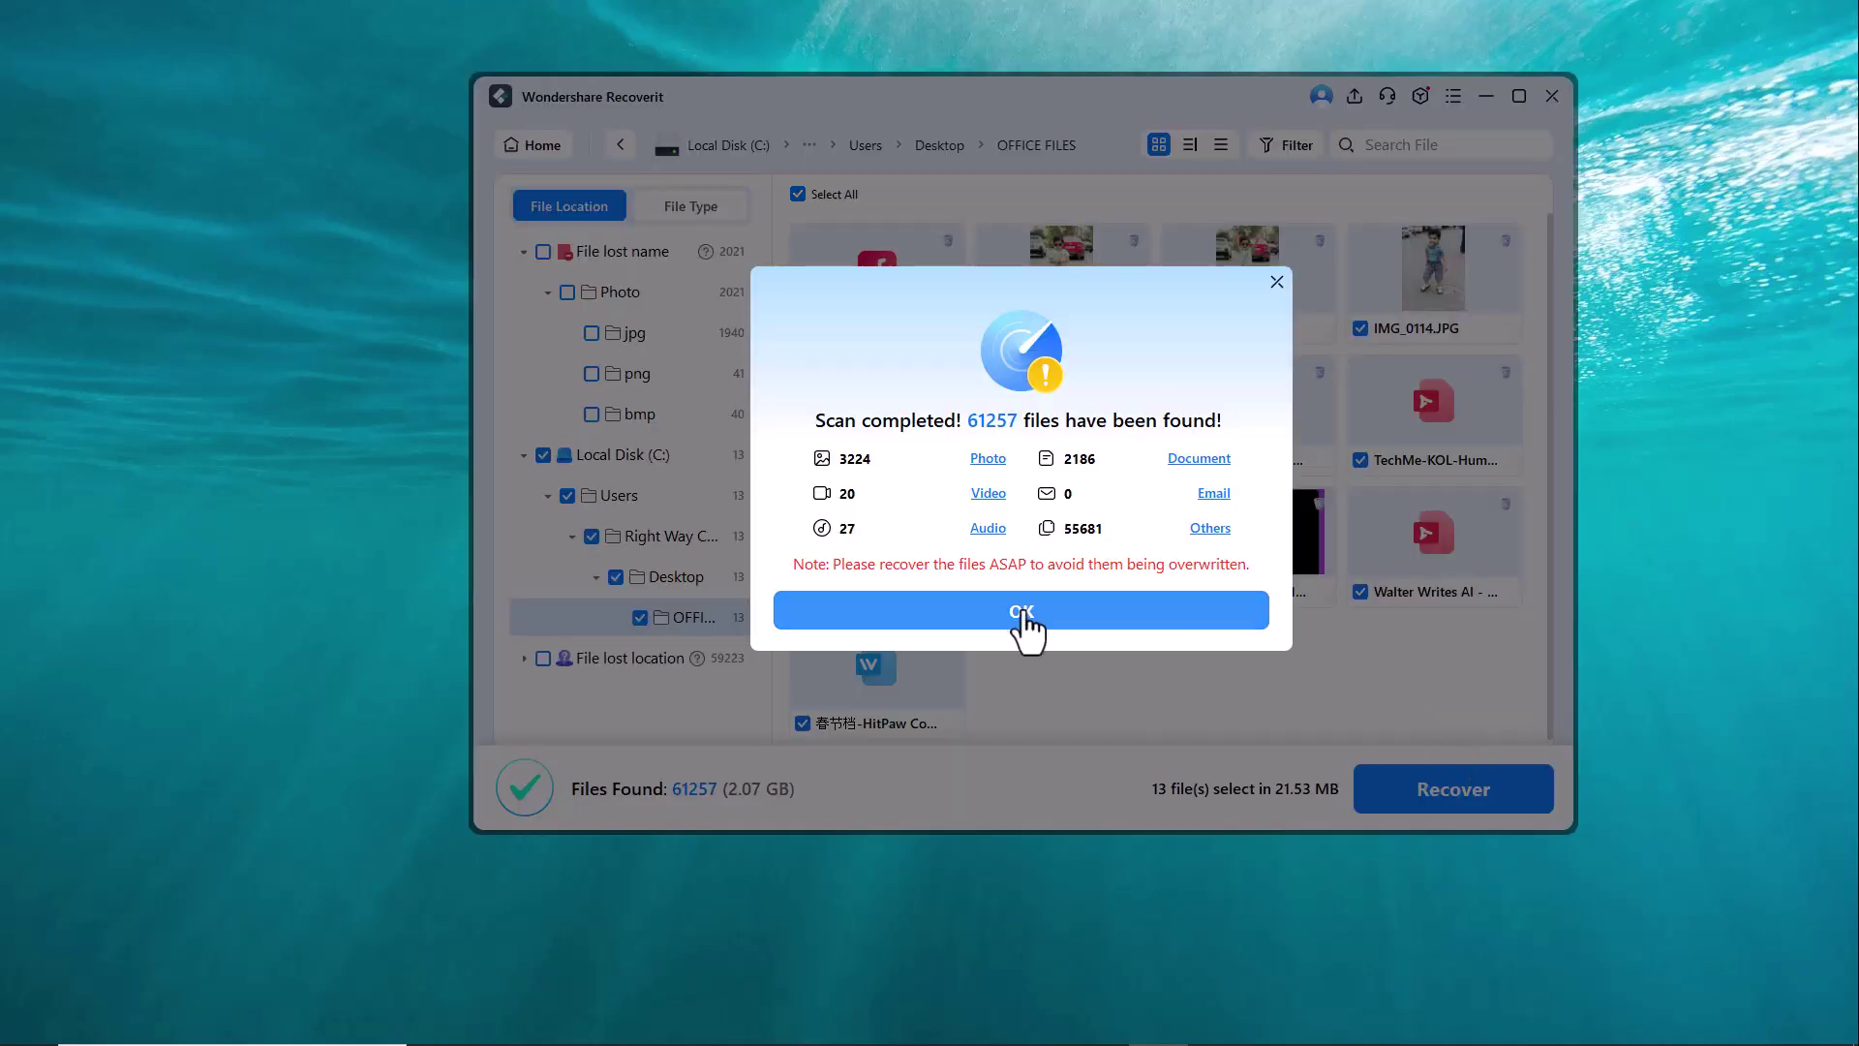
pyautogui.click(1025, 620)
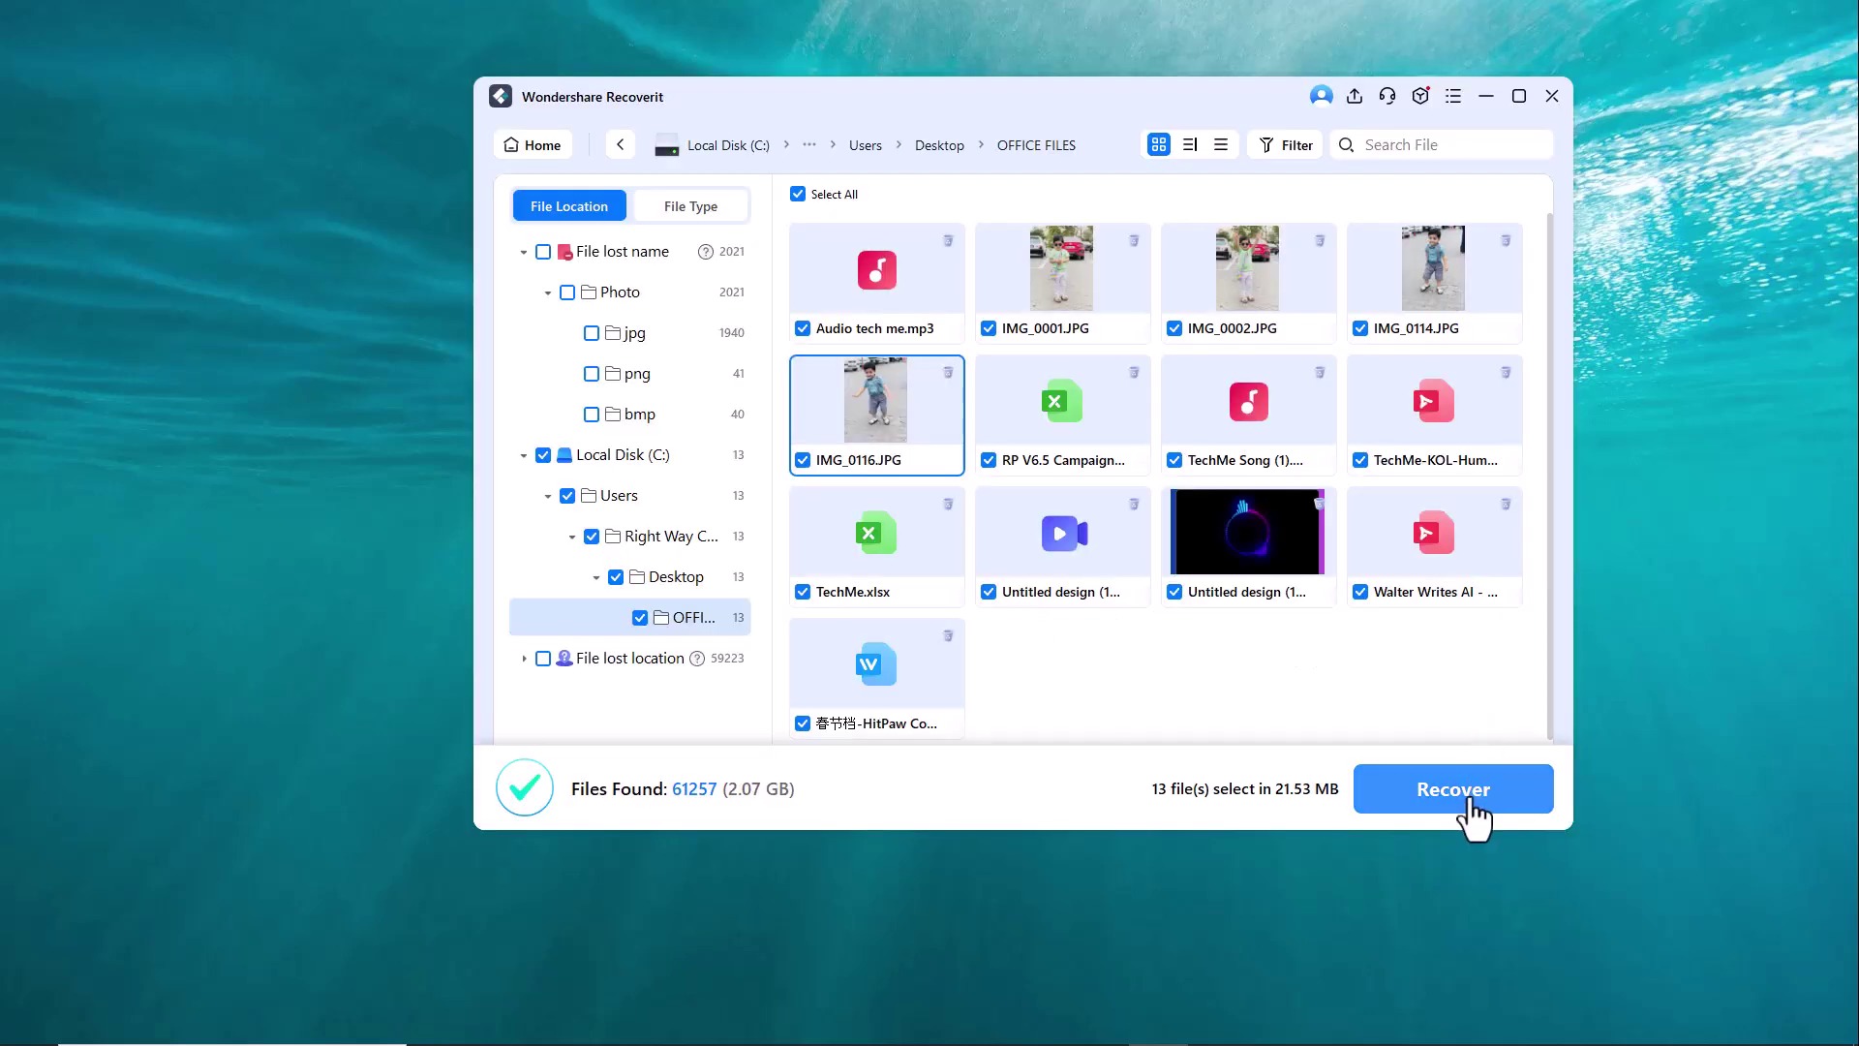
# Step: Recover the 13 files into a new folder on Local Disk (F:)
pyautogui.click(1454, 789)
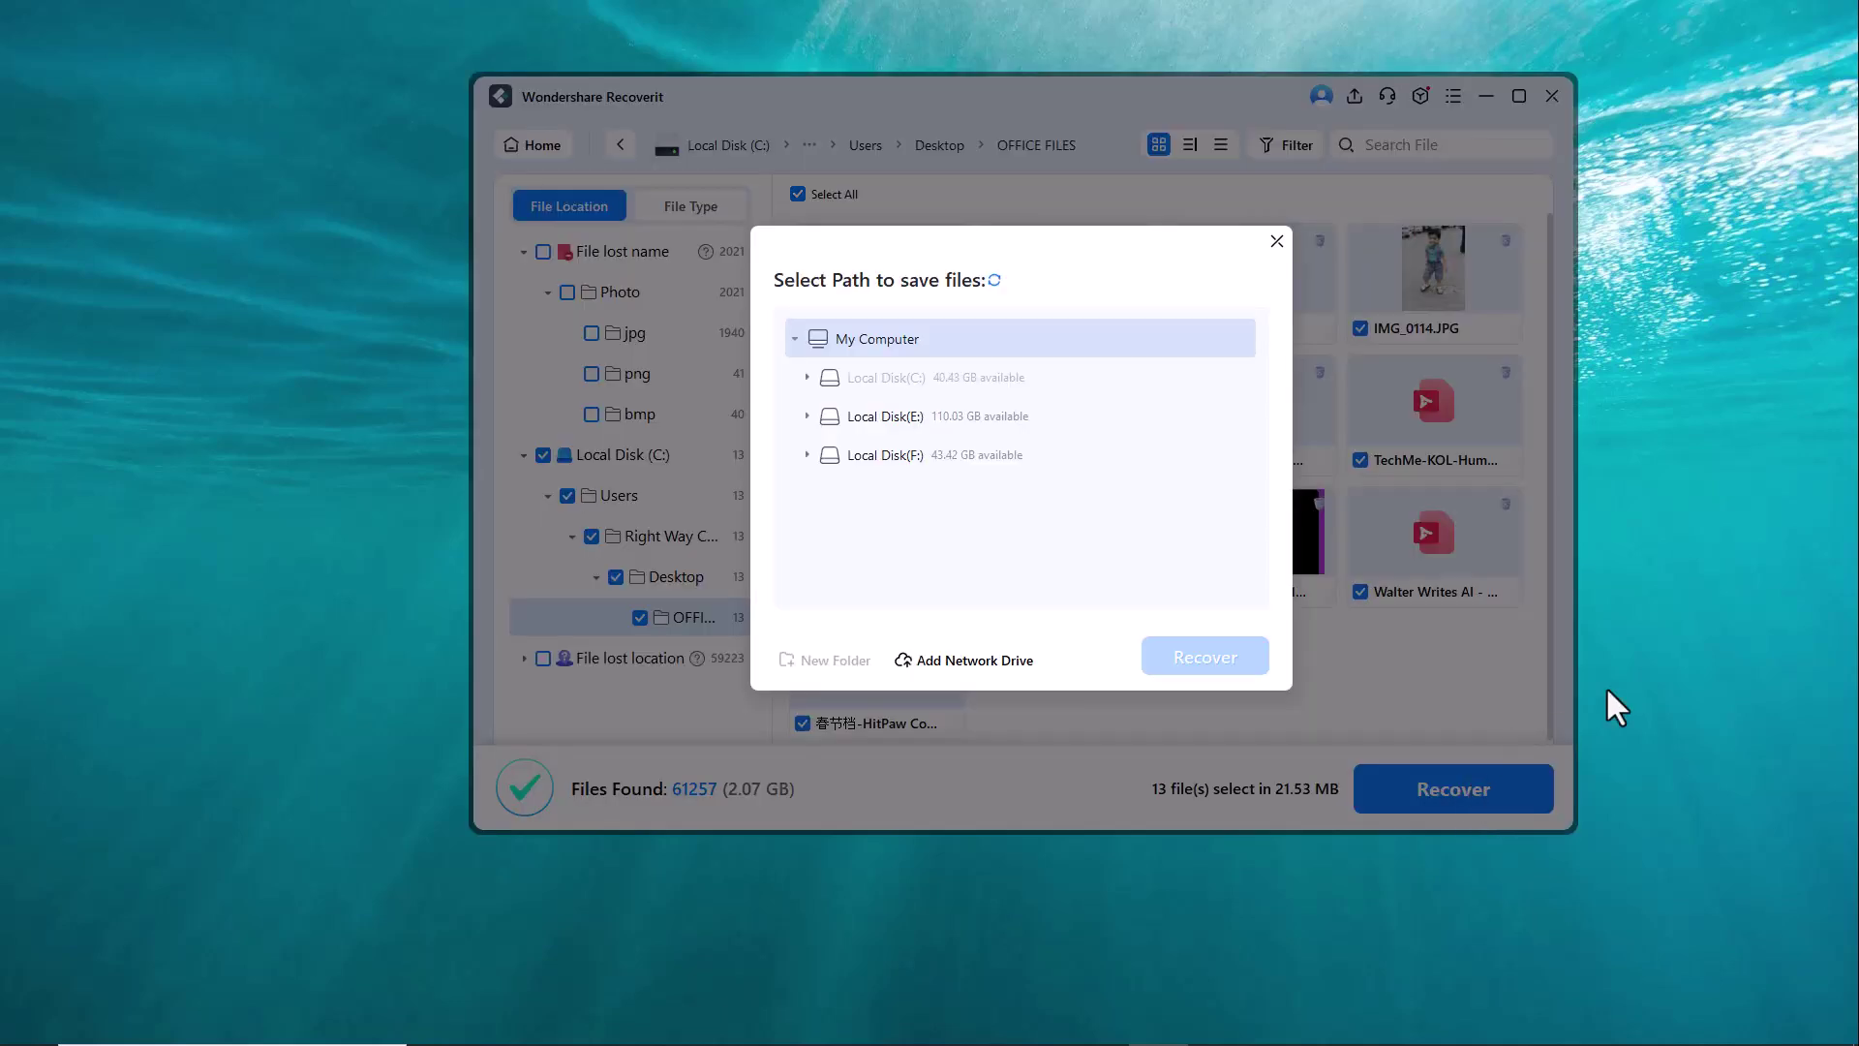
pyautogui.click(867, 426)
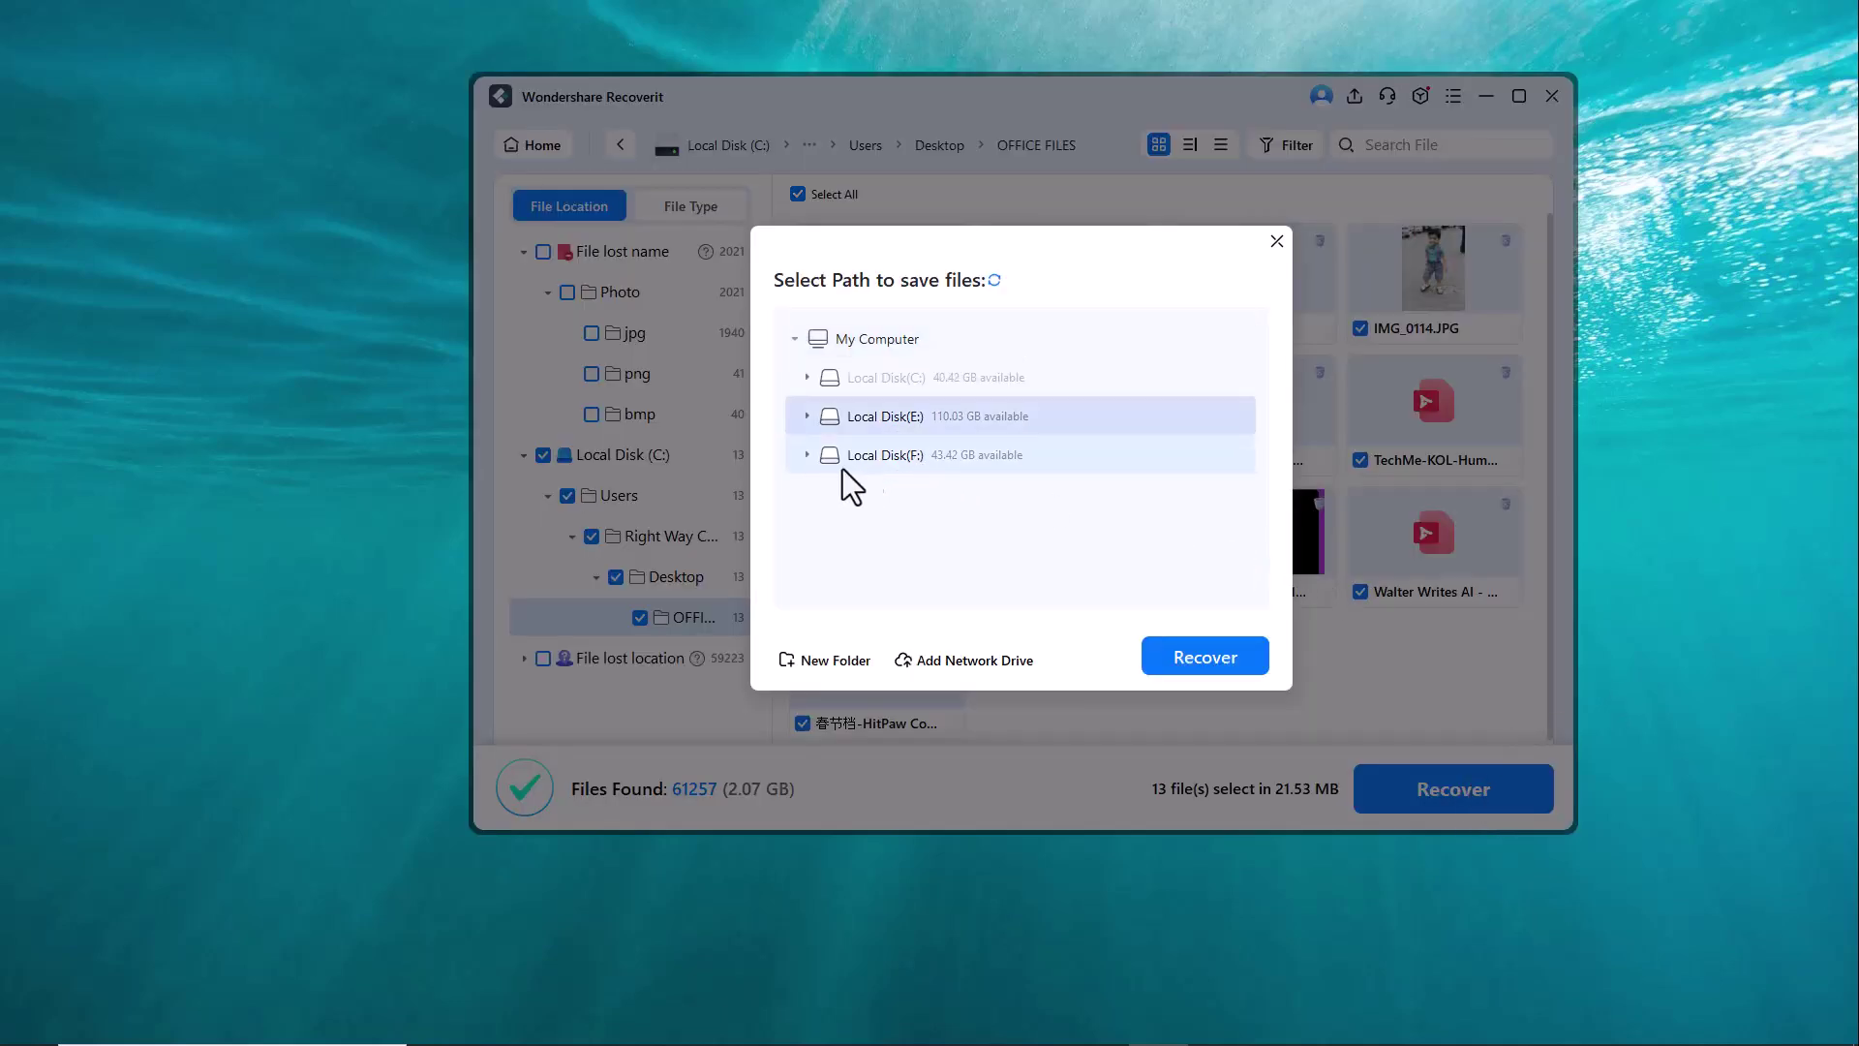
pyautogui.click(823, 466)
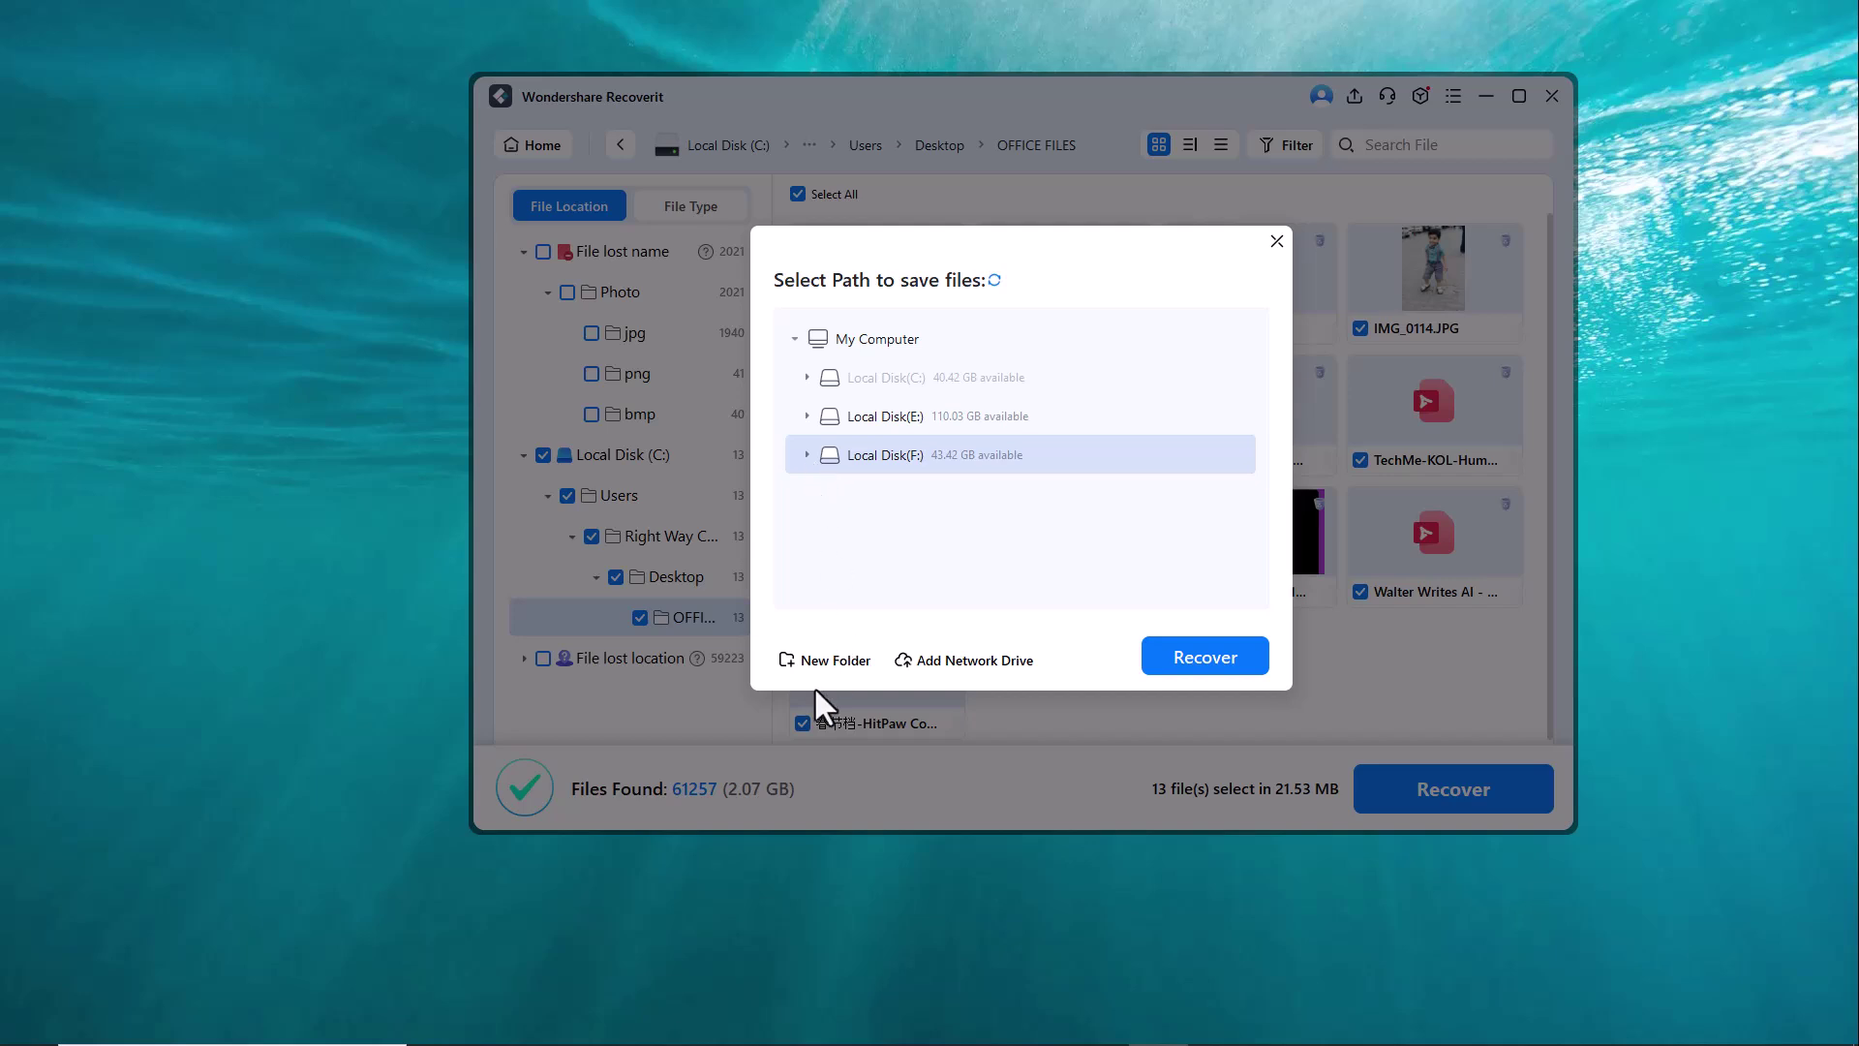
pyautogui.click(823, 662)
pyautogui.write('Reco')
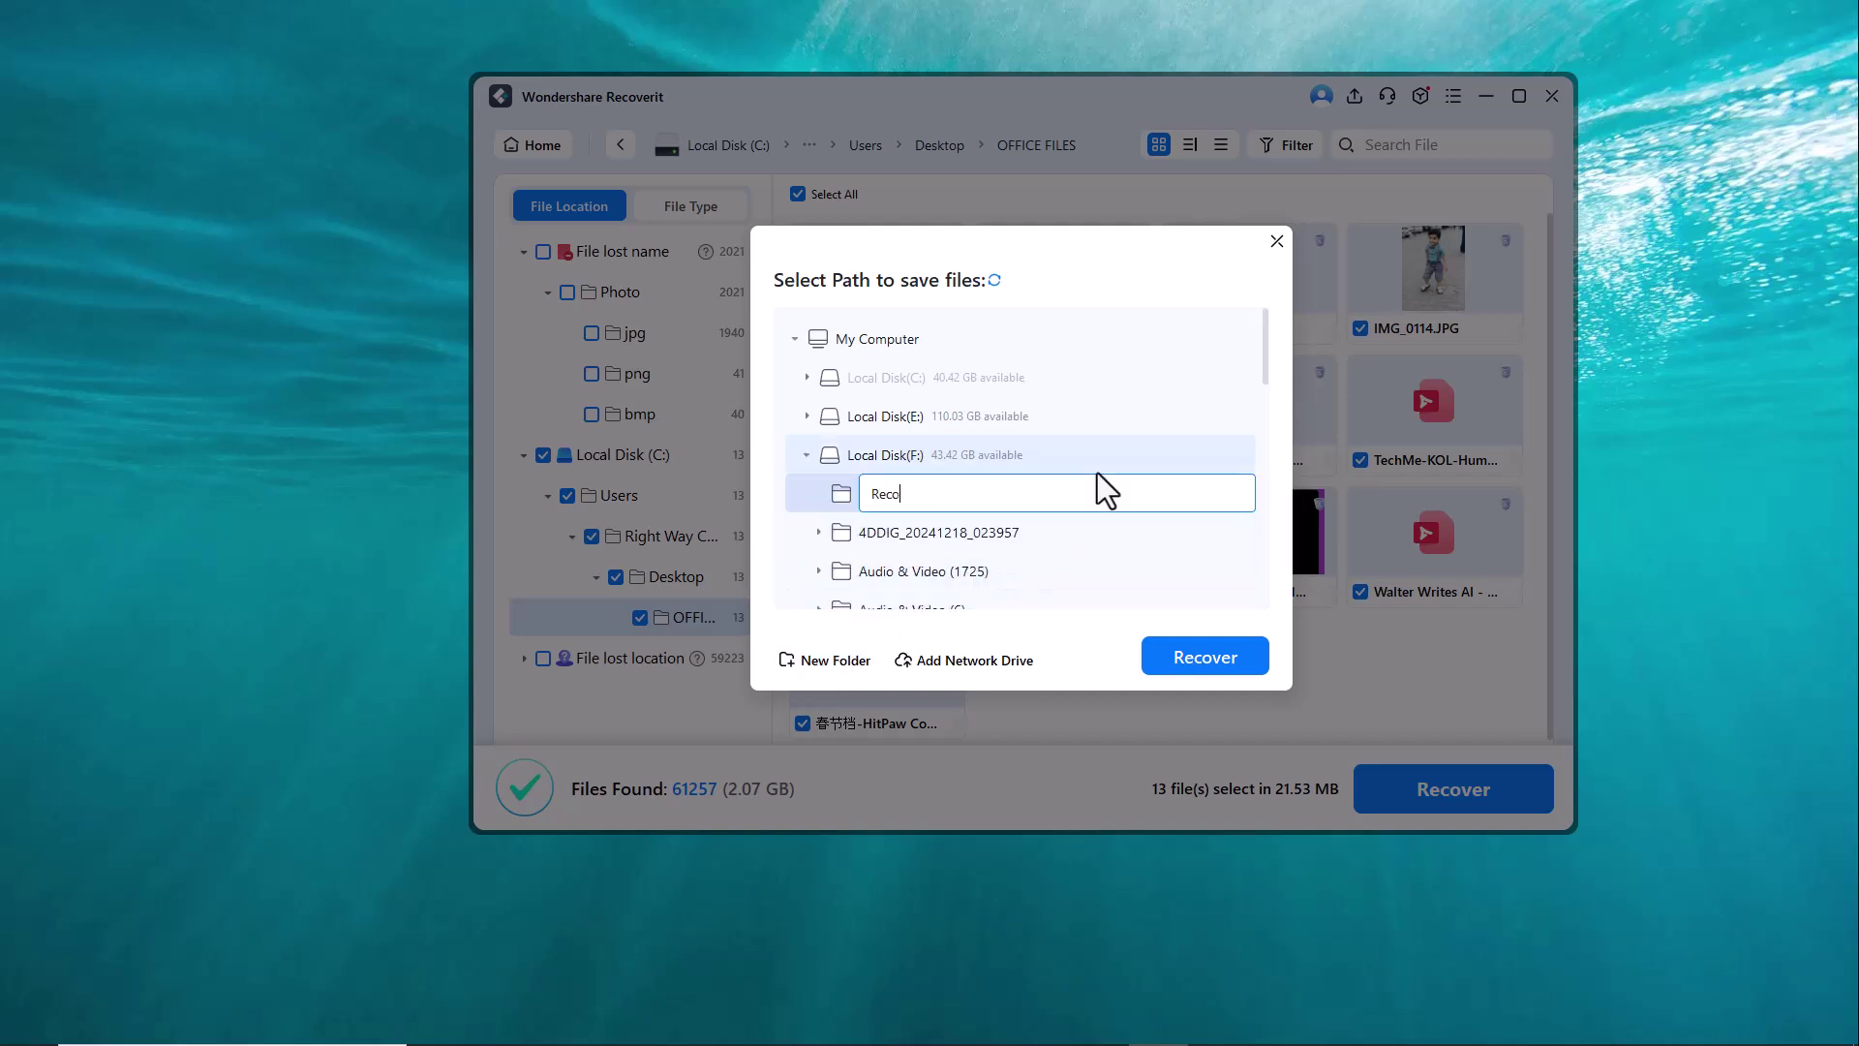
pyautogui.write('verit')
pyautogui.click(1206, 668)
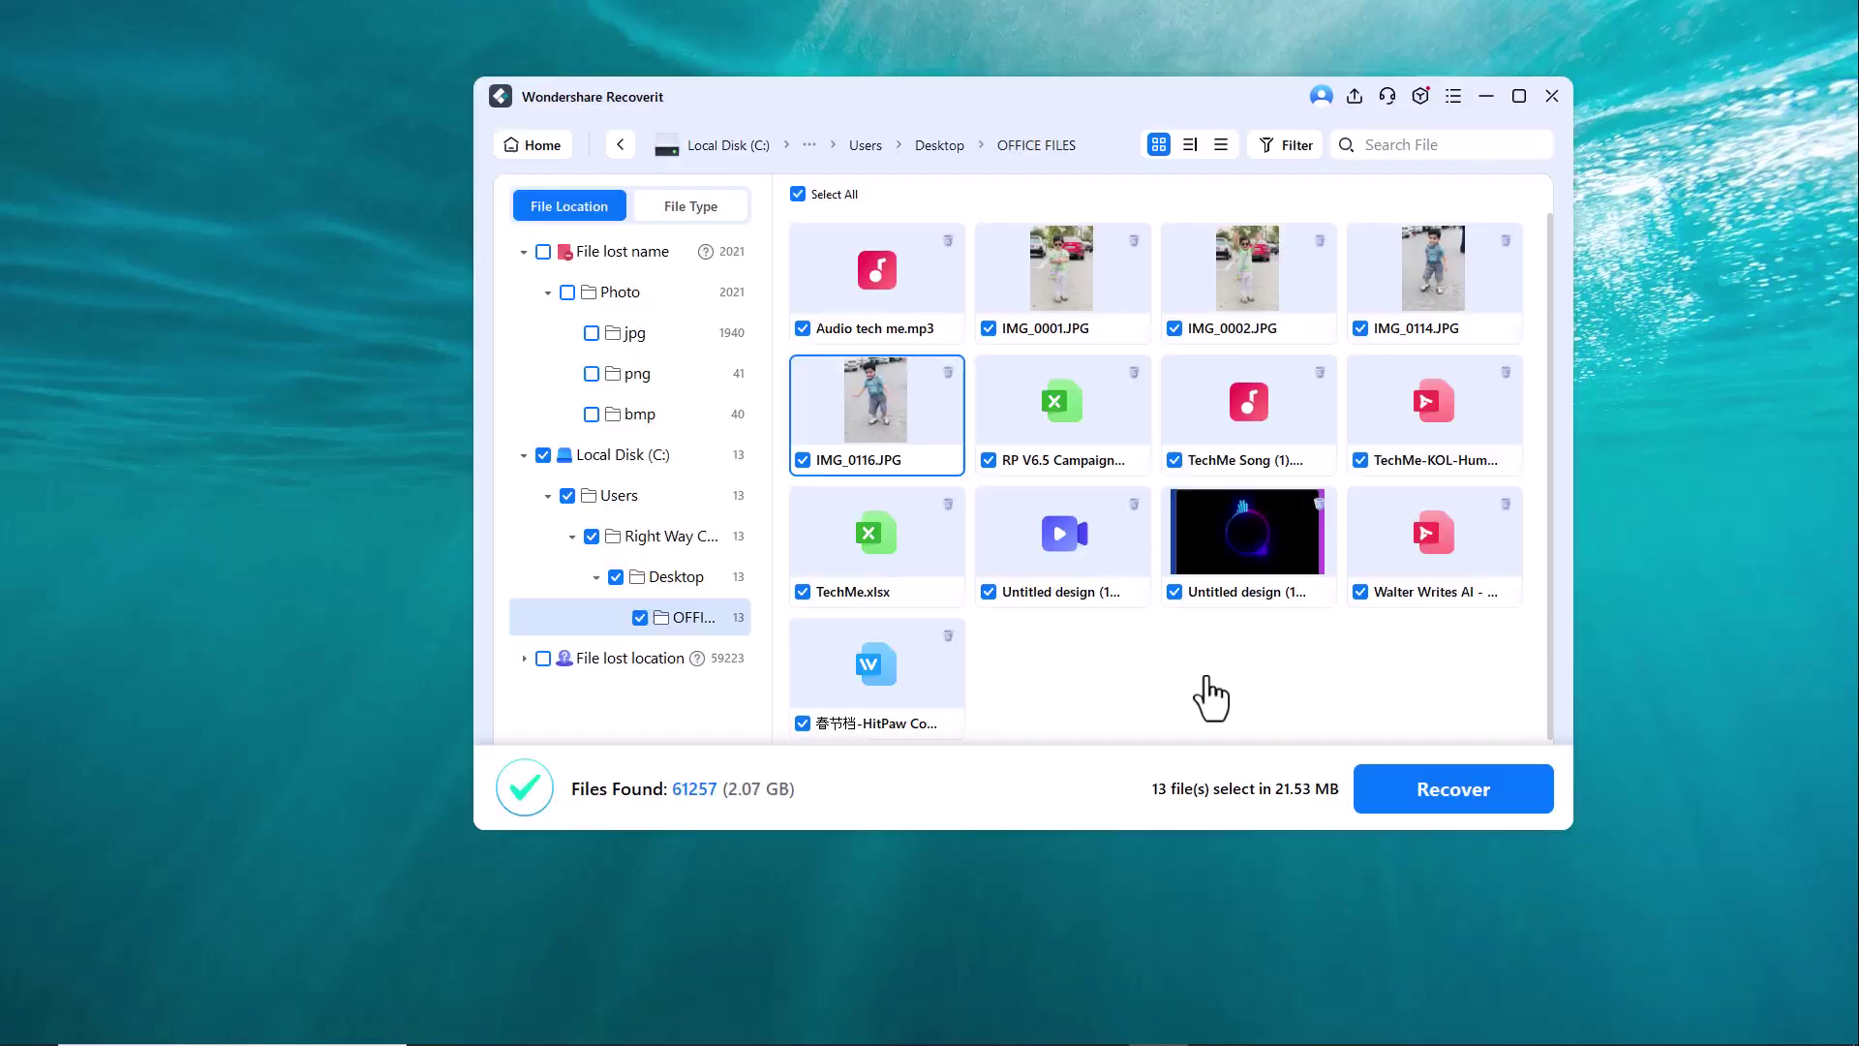
# Step: Browse the recovered output down to OFFICE FILES in Large icons, then close Explorer
pyautogui.click(1019, 496)
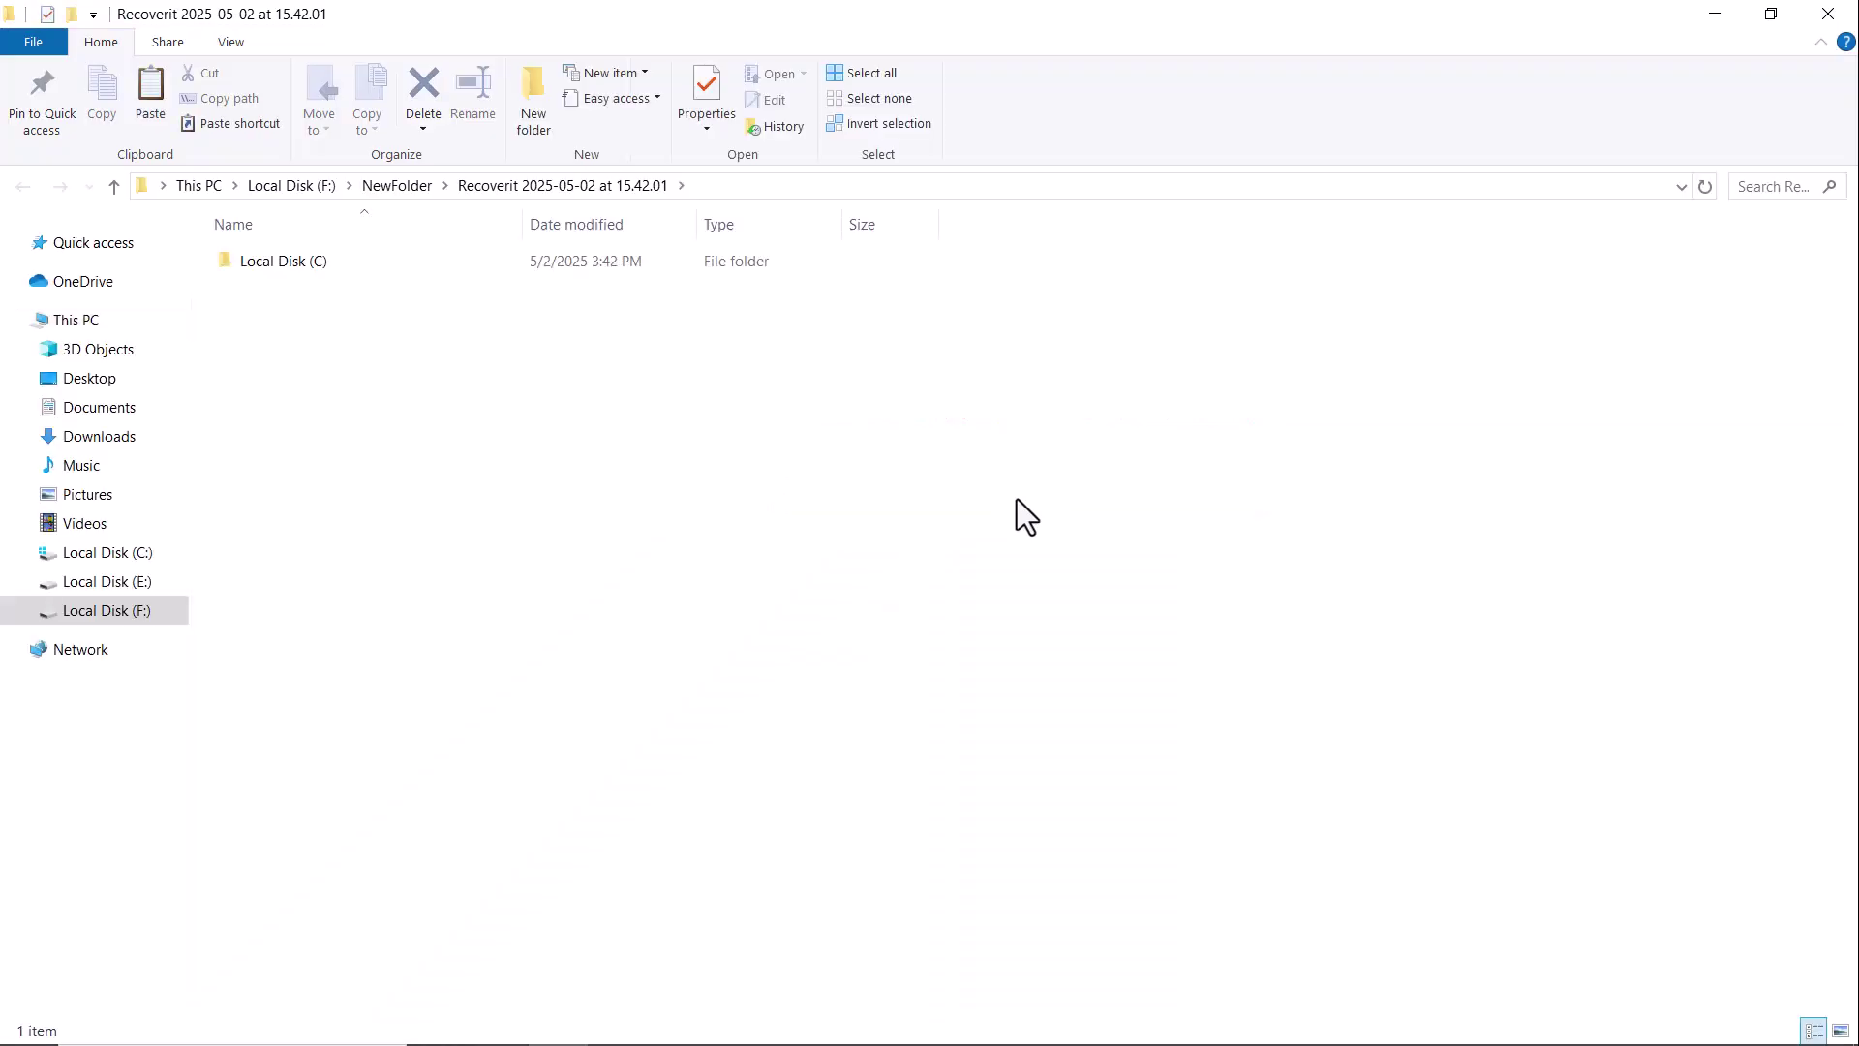
pyautogui.doubleClick(332, 265)
pyautogui.click(314, 261)
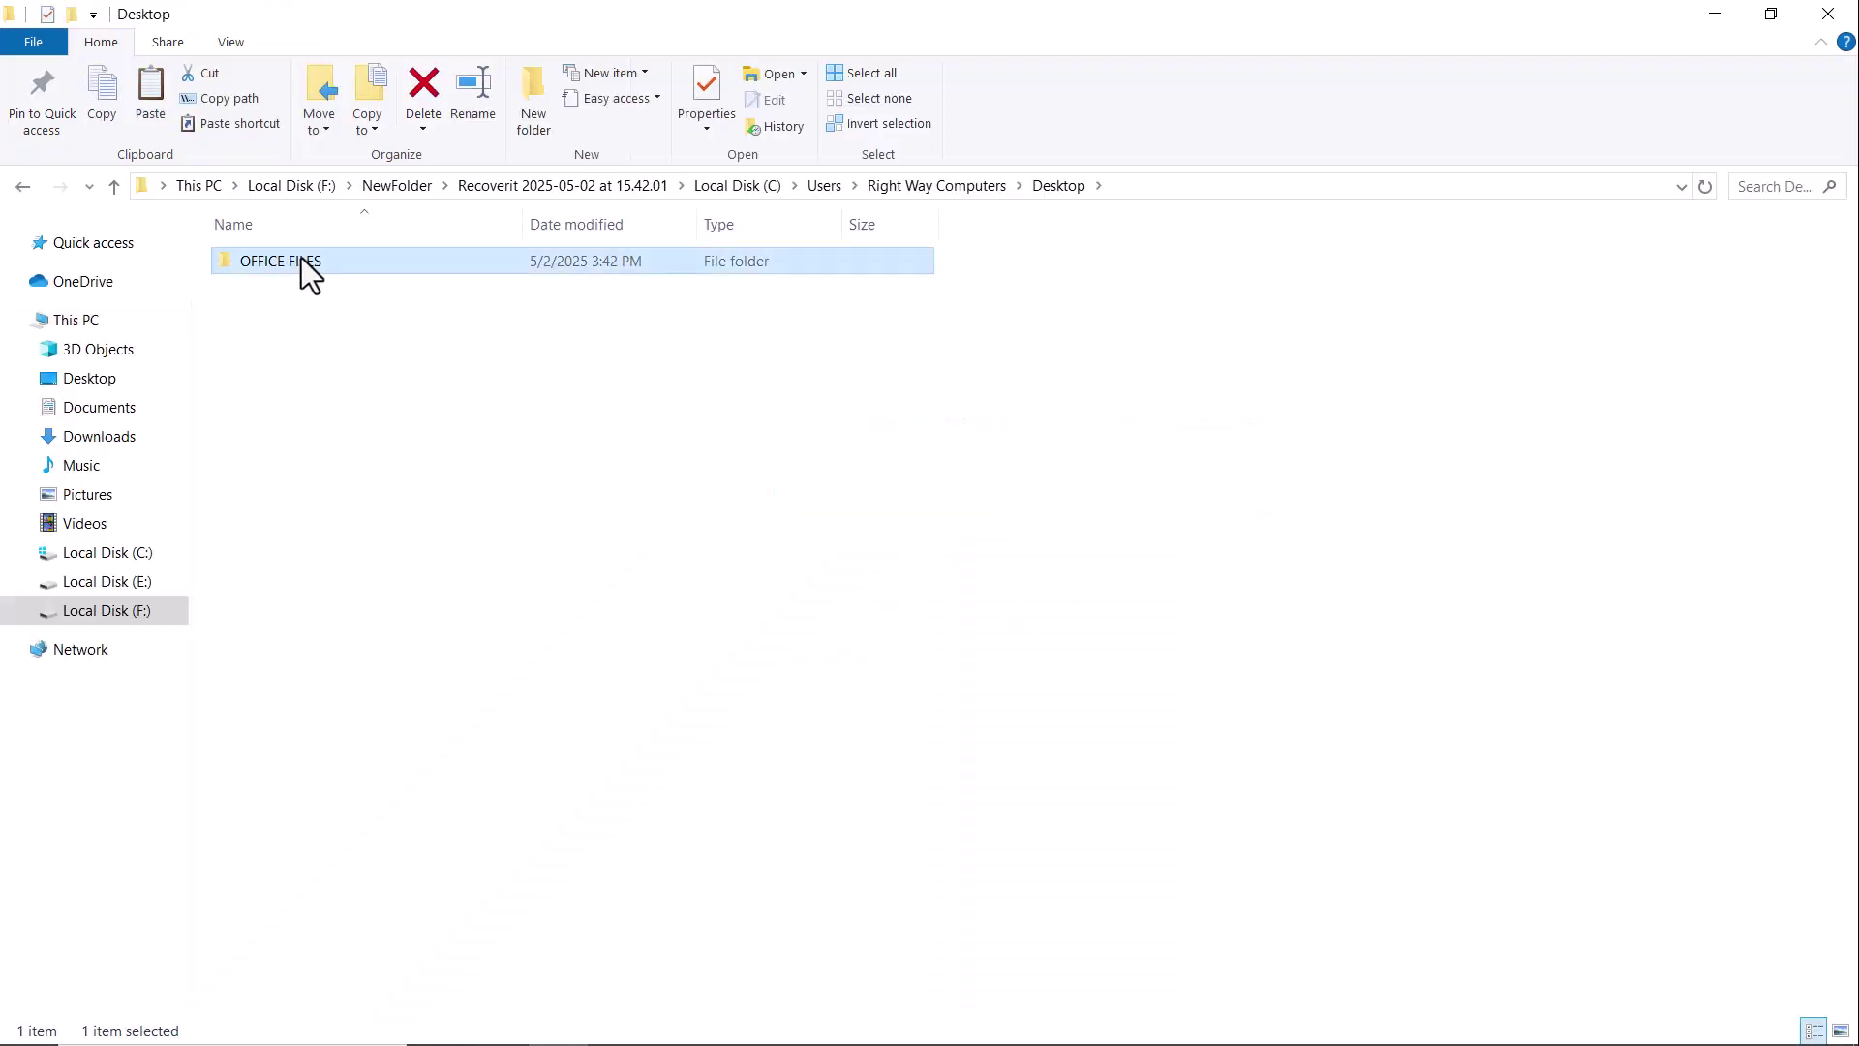
pyautogui.doubleClick(300, 258)
pyautogui.click(1840, 1030)
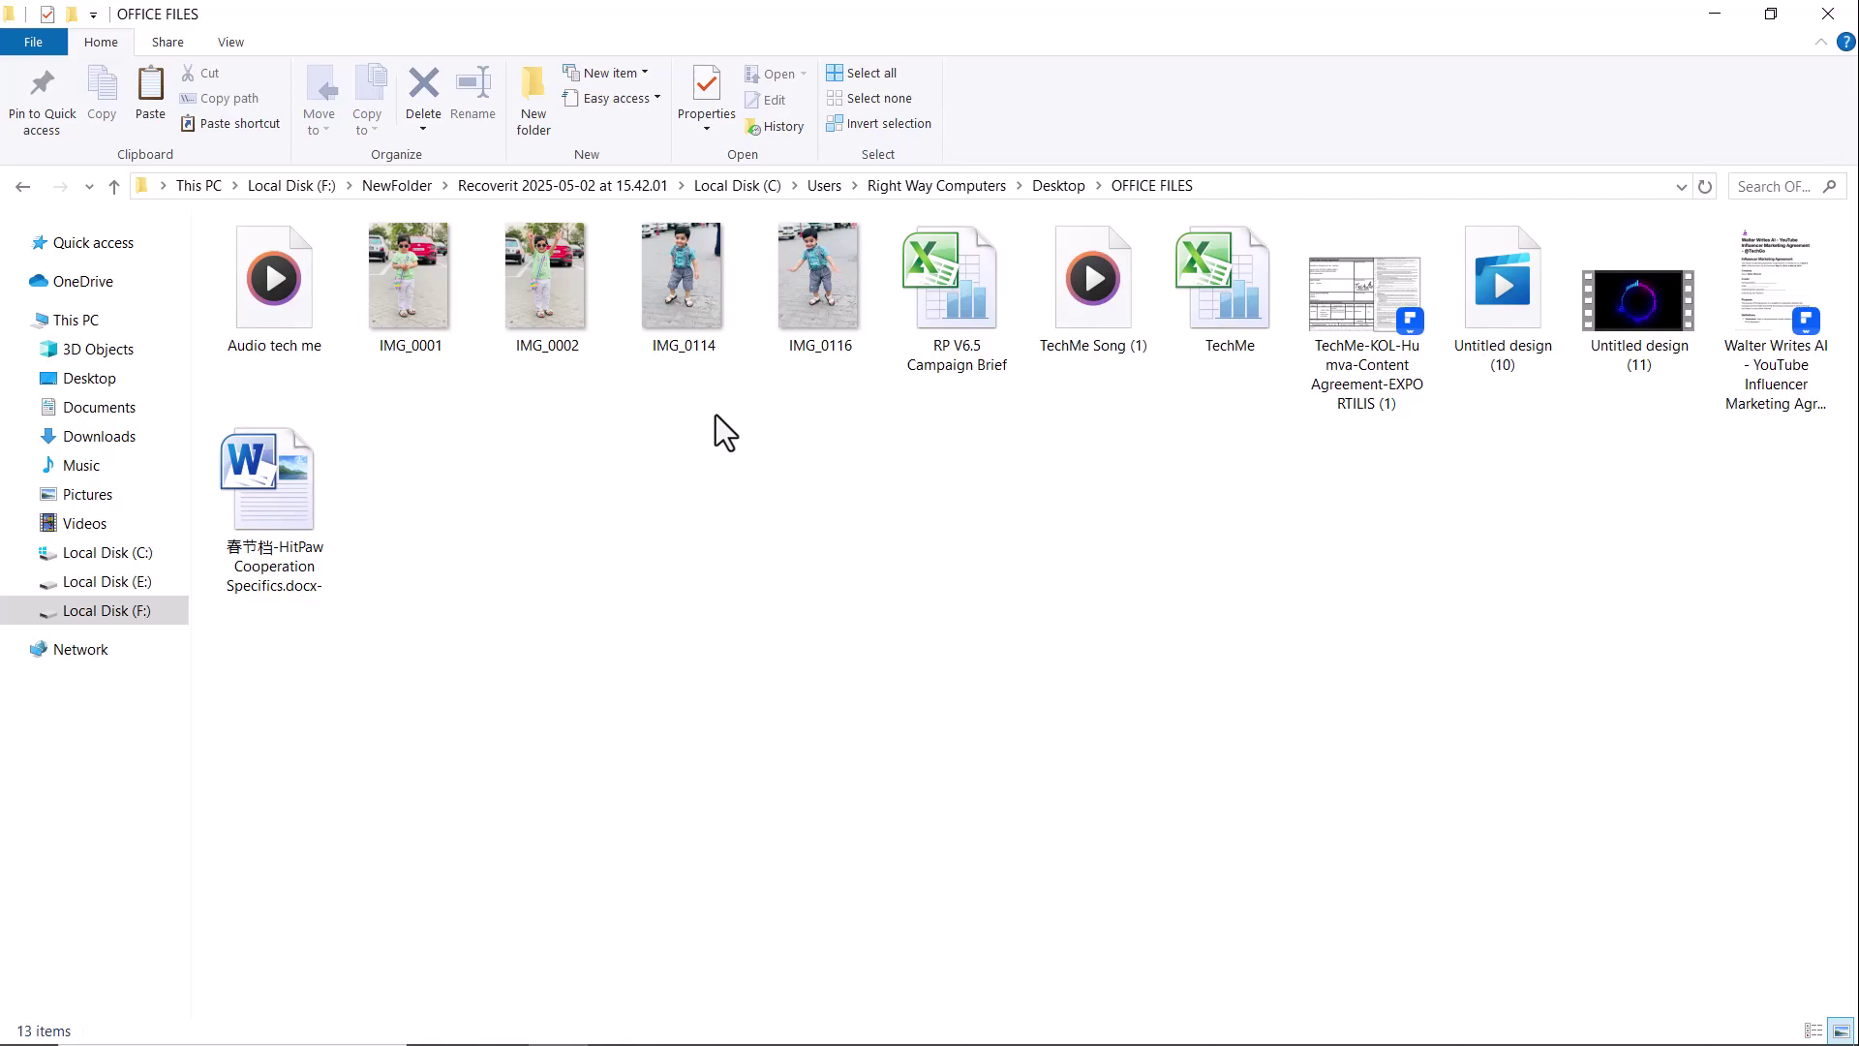
pyautogui.click(1829, 13)
pyautogui.click(1276, 254)
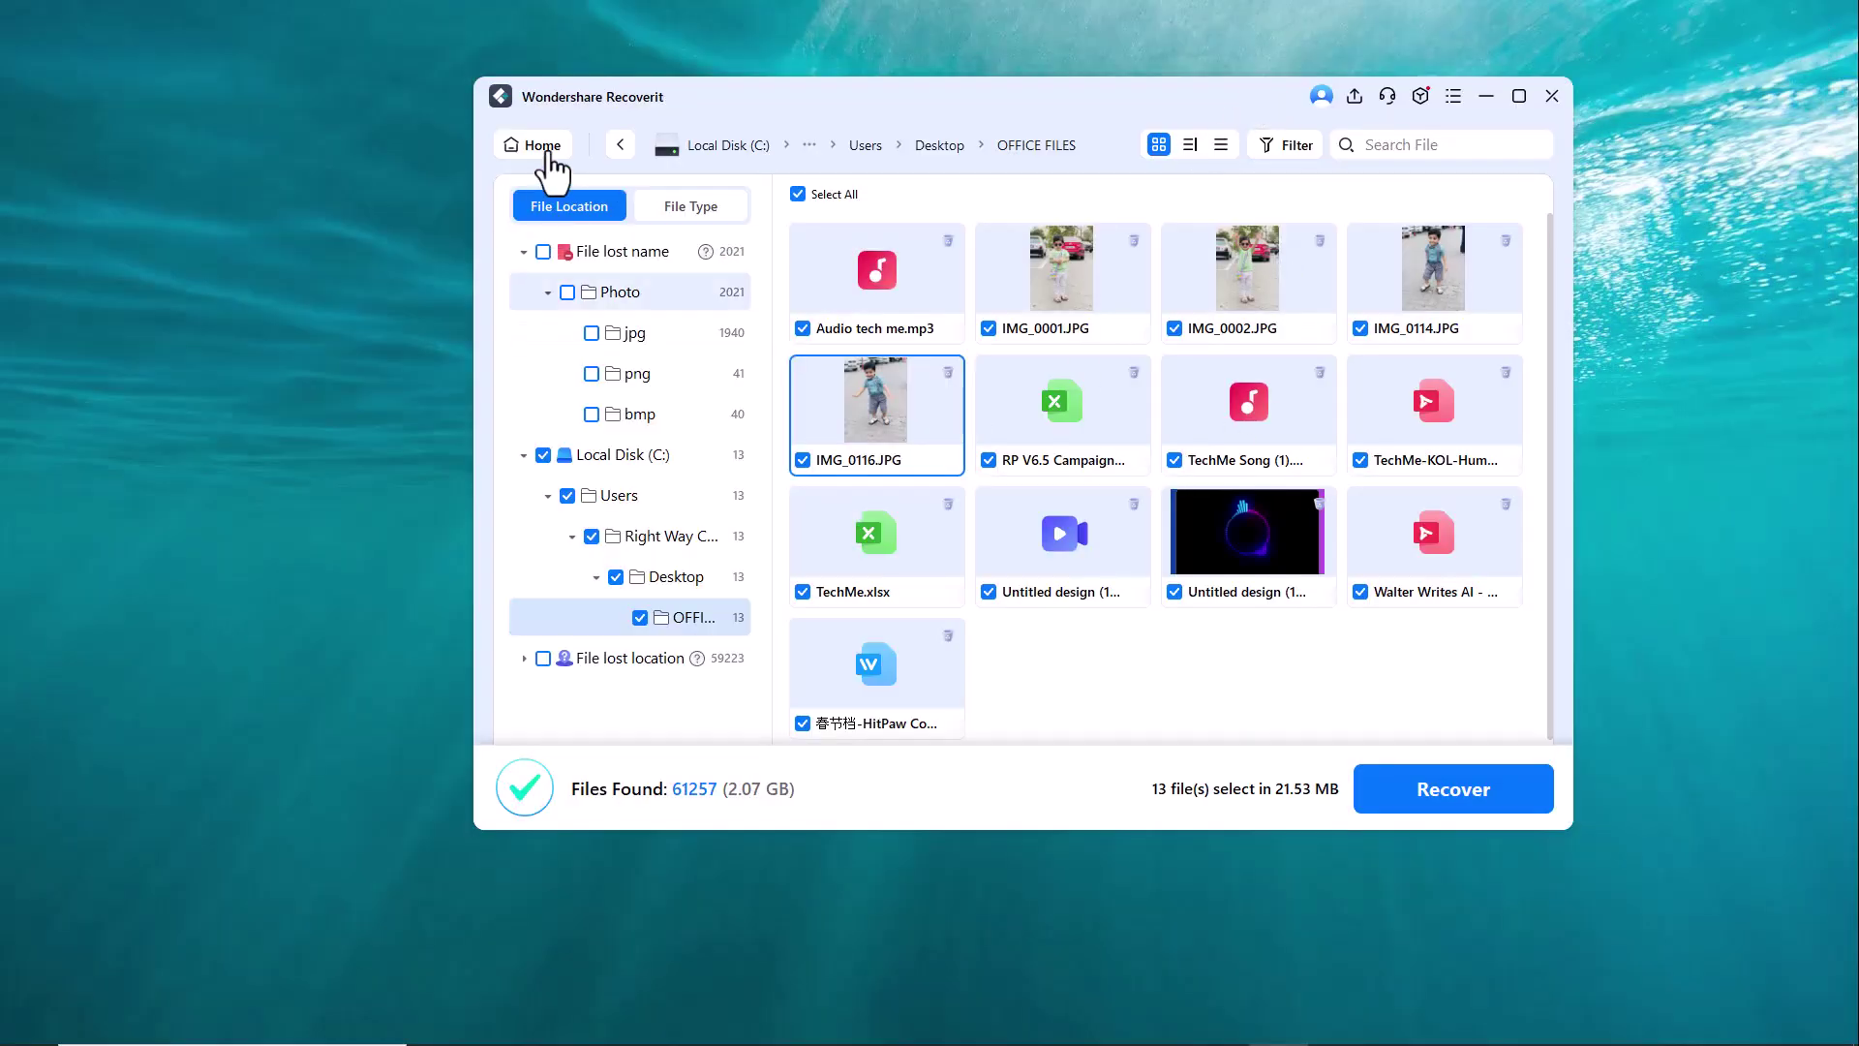
# Step: Return to the Recoverit home page, then view the SD Card Recovery and Enhanced Recovery pages
pyautogui.click(538, 147)
pyautogui.click(941, 573)
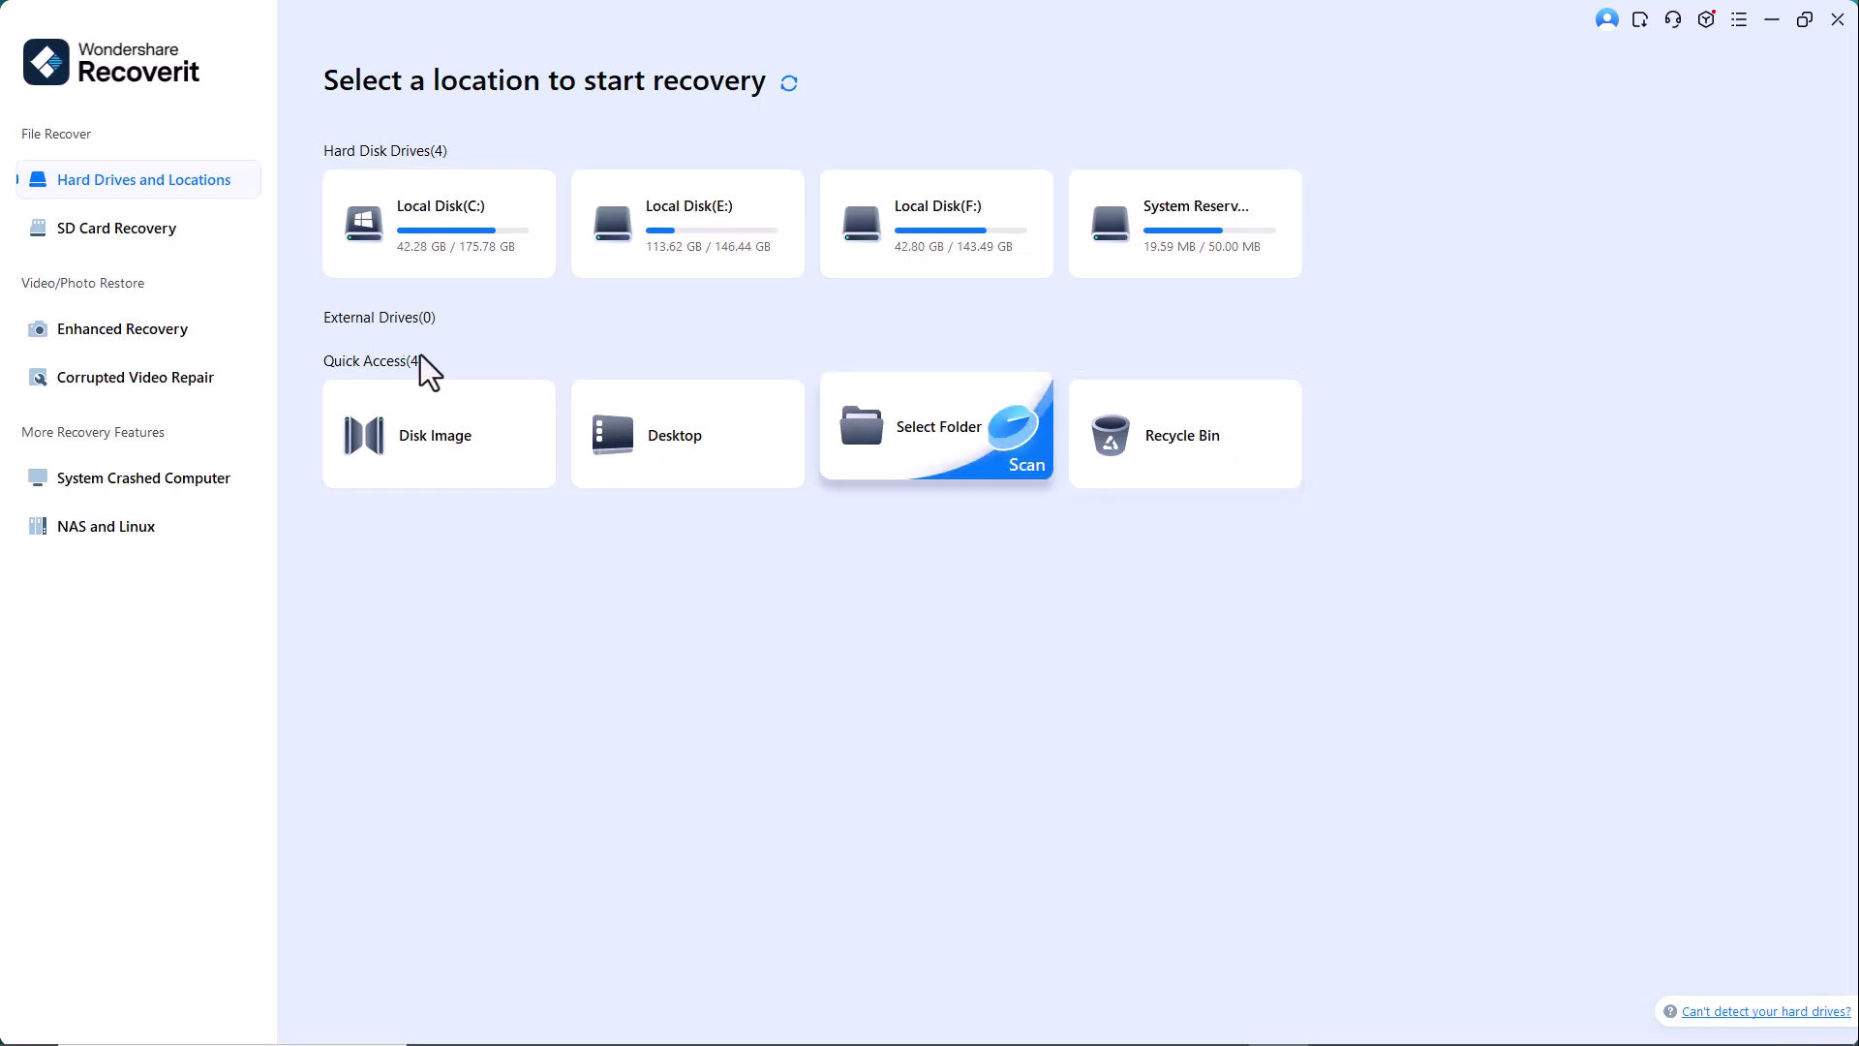
pyautogui.click(68, 232)
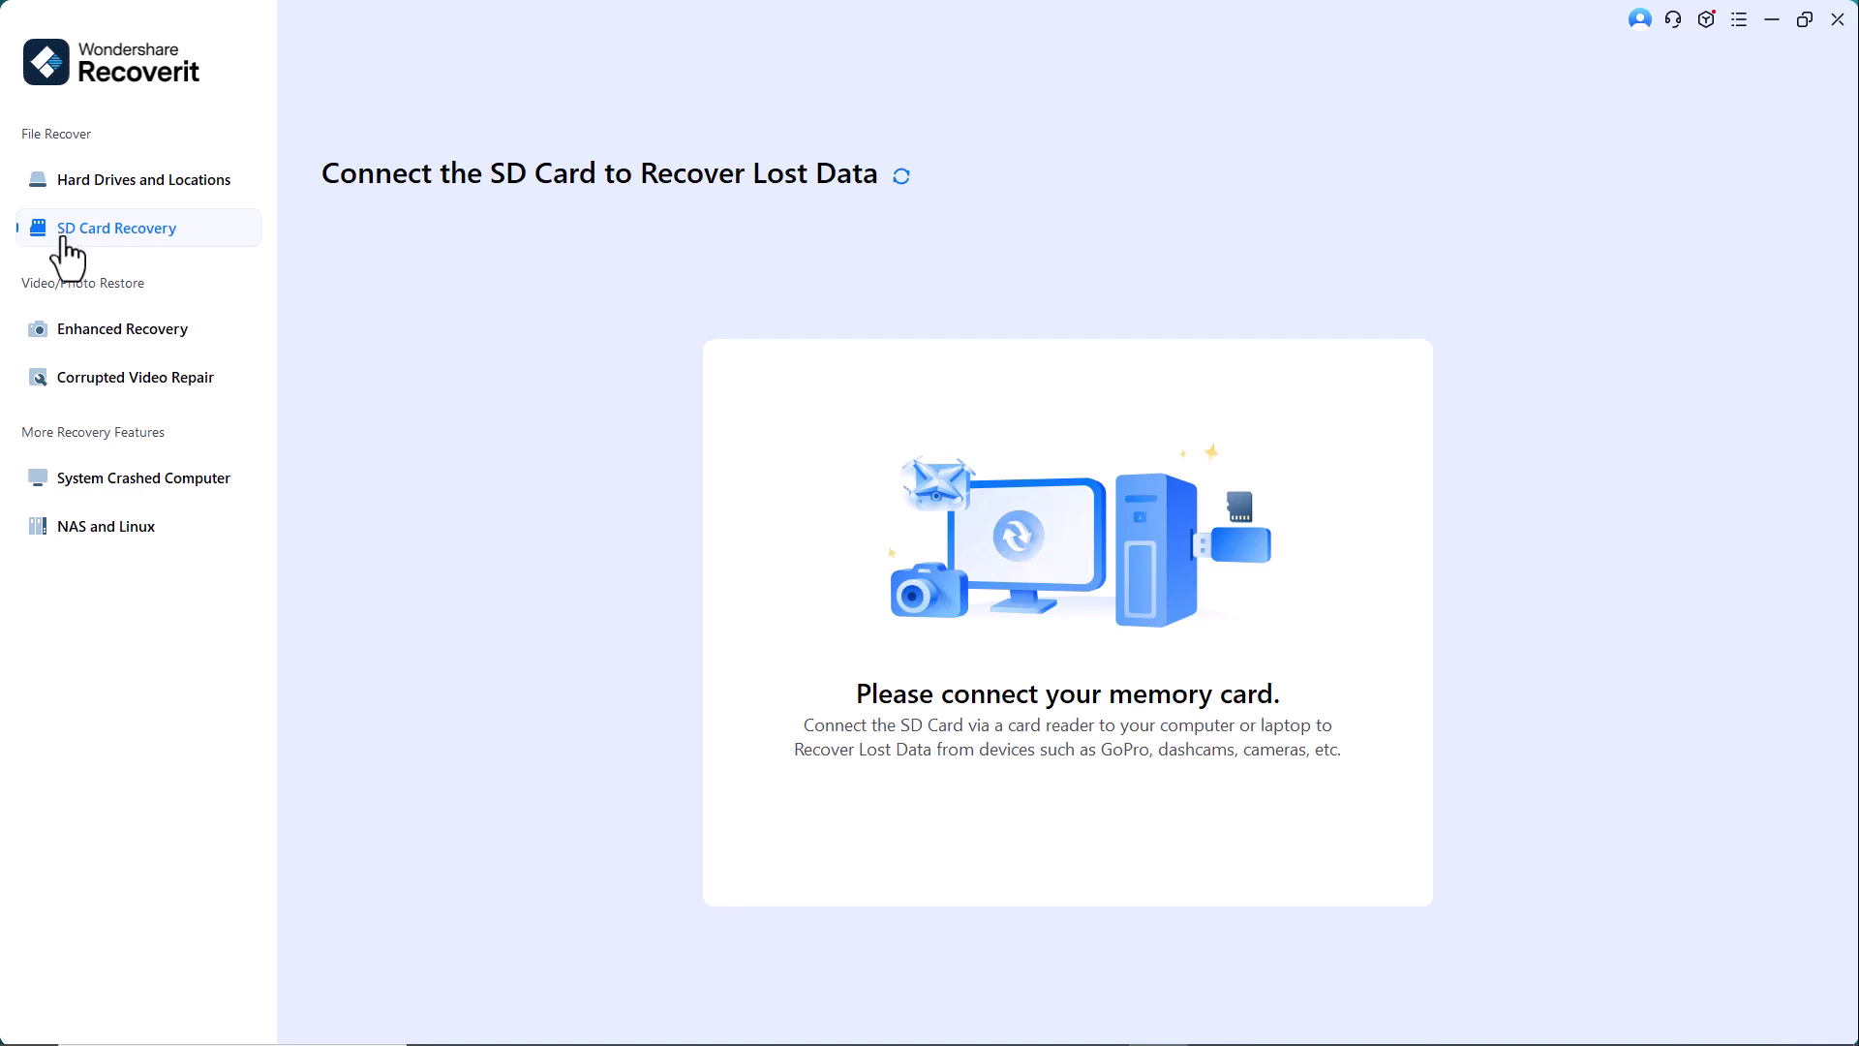
pyautogui.click(87, 349)
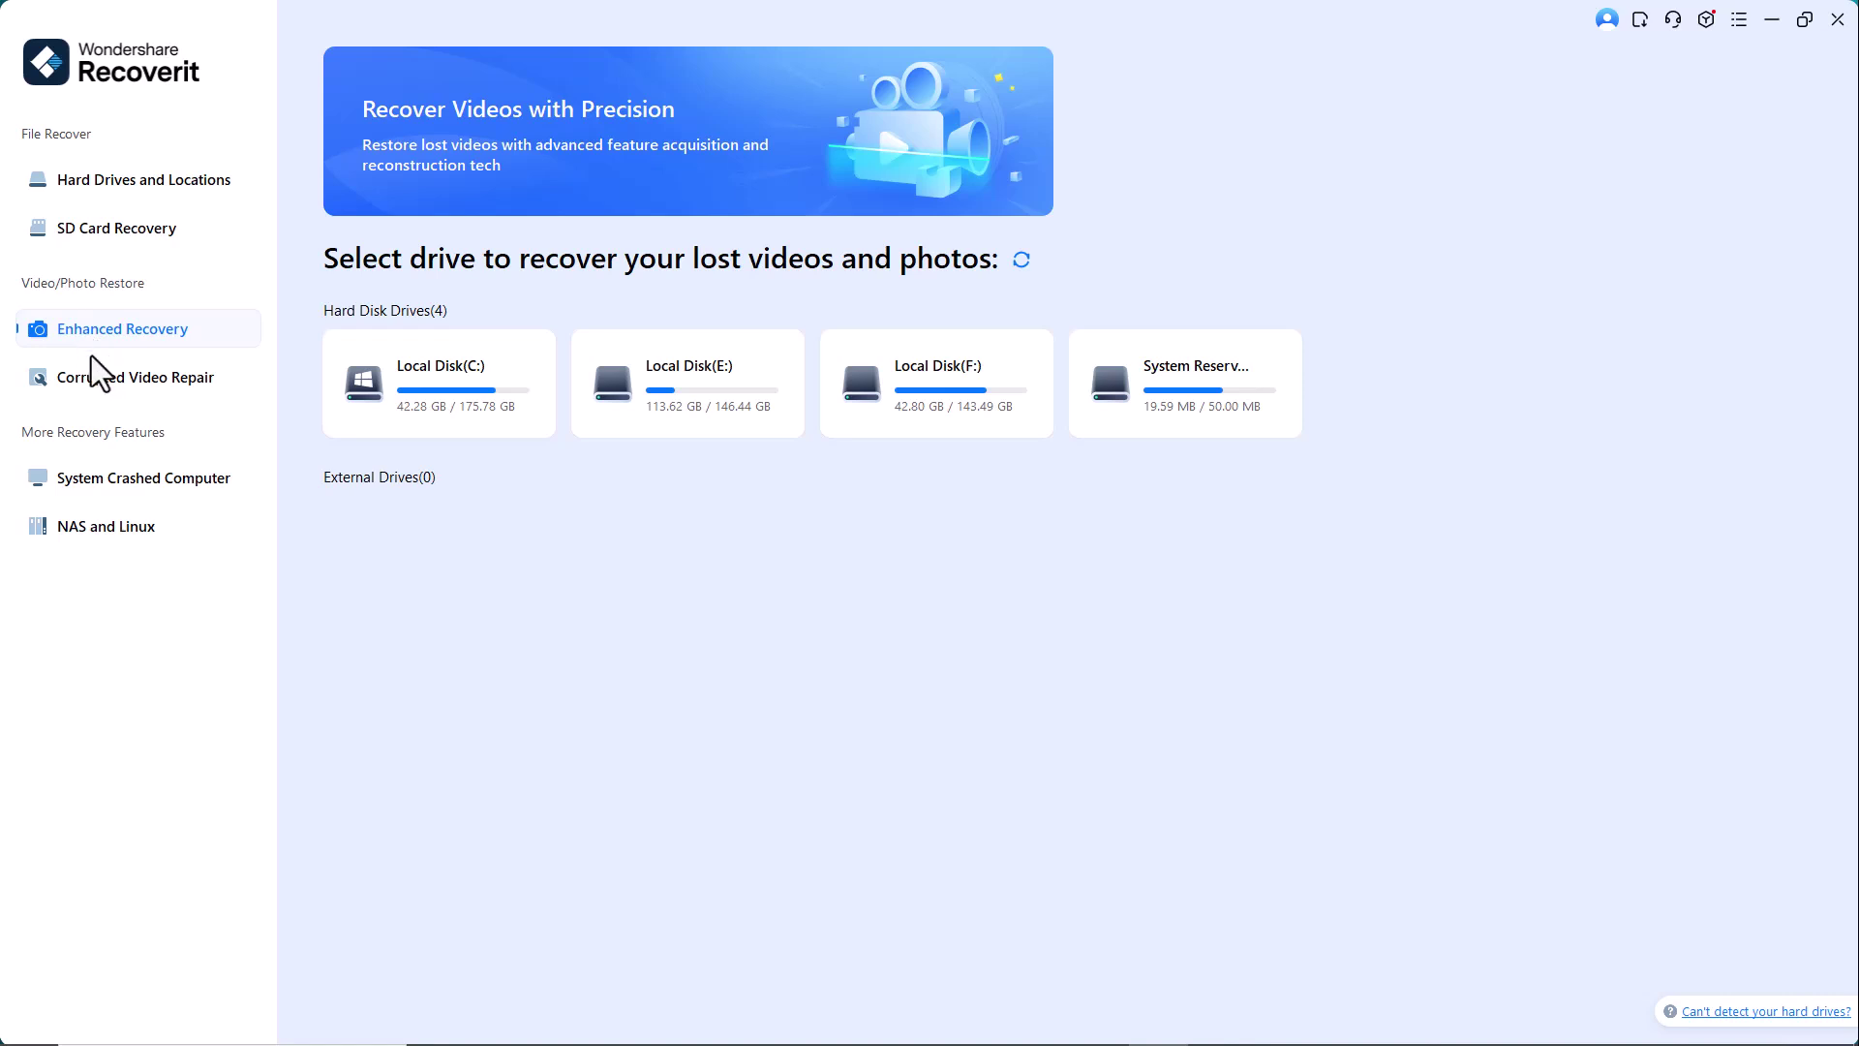
# Step: View the Corrupted Video Repair, System Crashed Computer and NAS and Linux pages, then Hard Drives and Locations
pyautogui.click(97, 380)
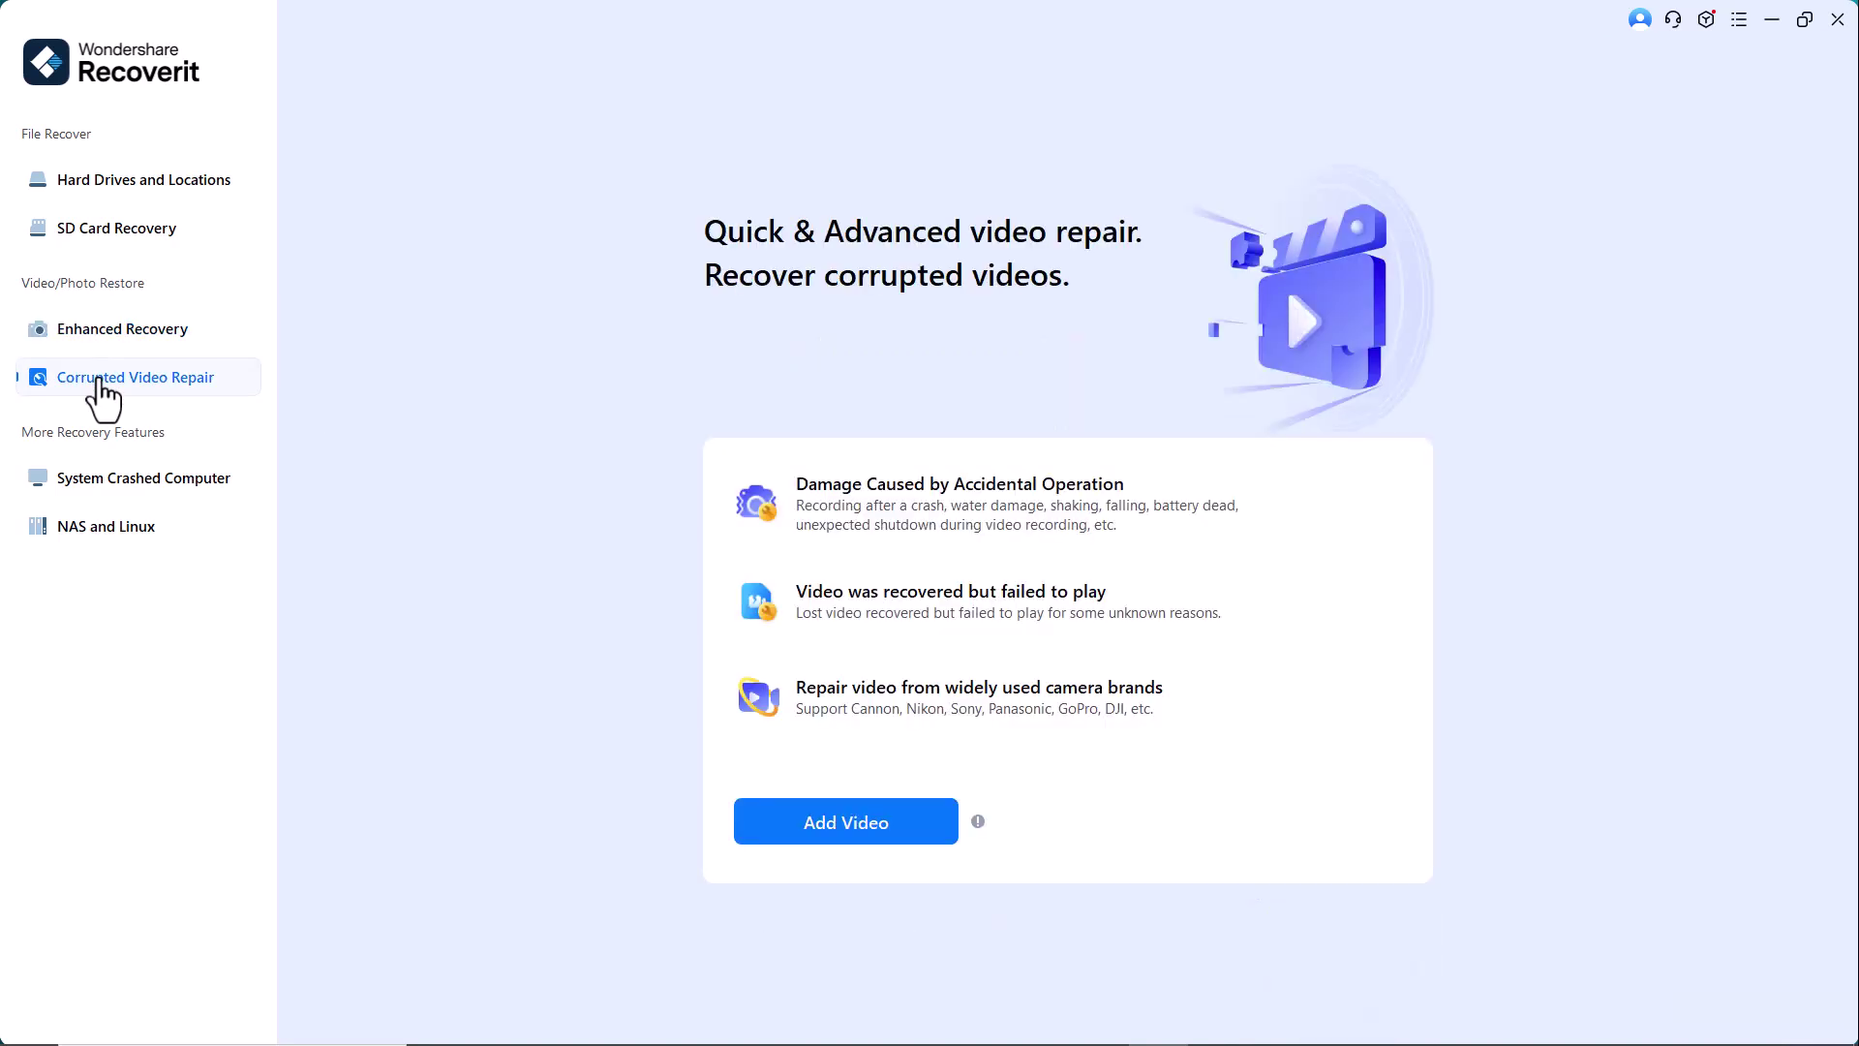
pyautogui.click(115, 483)
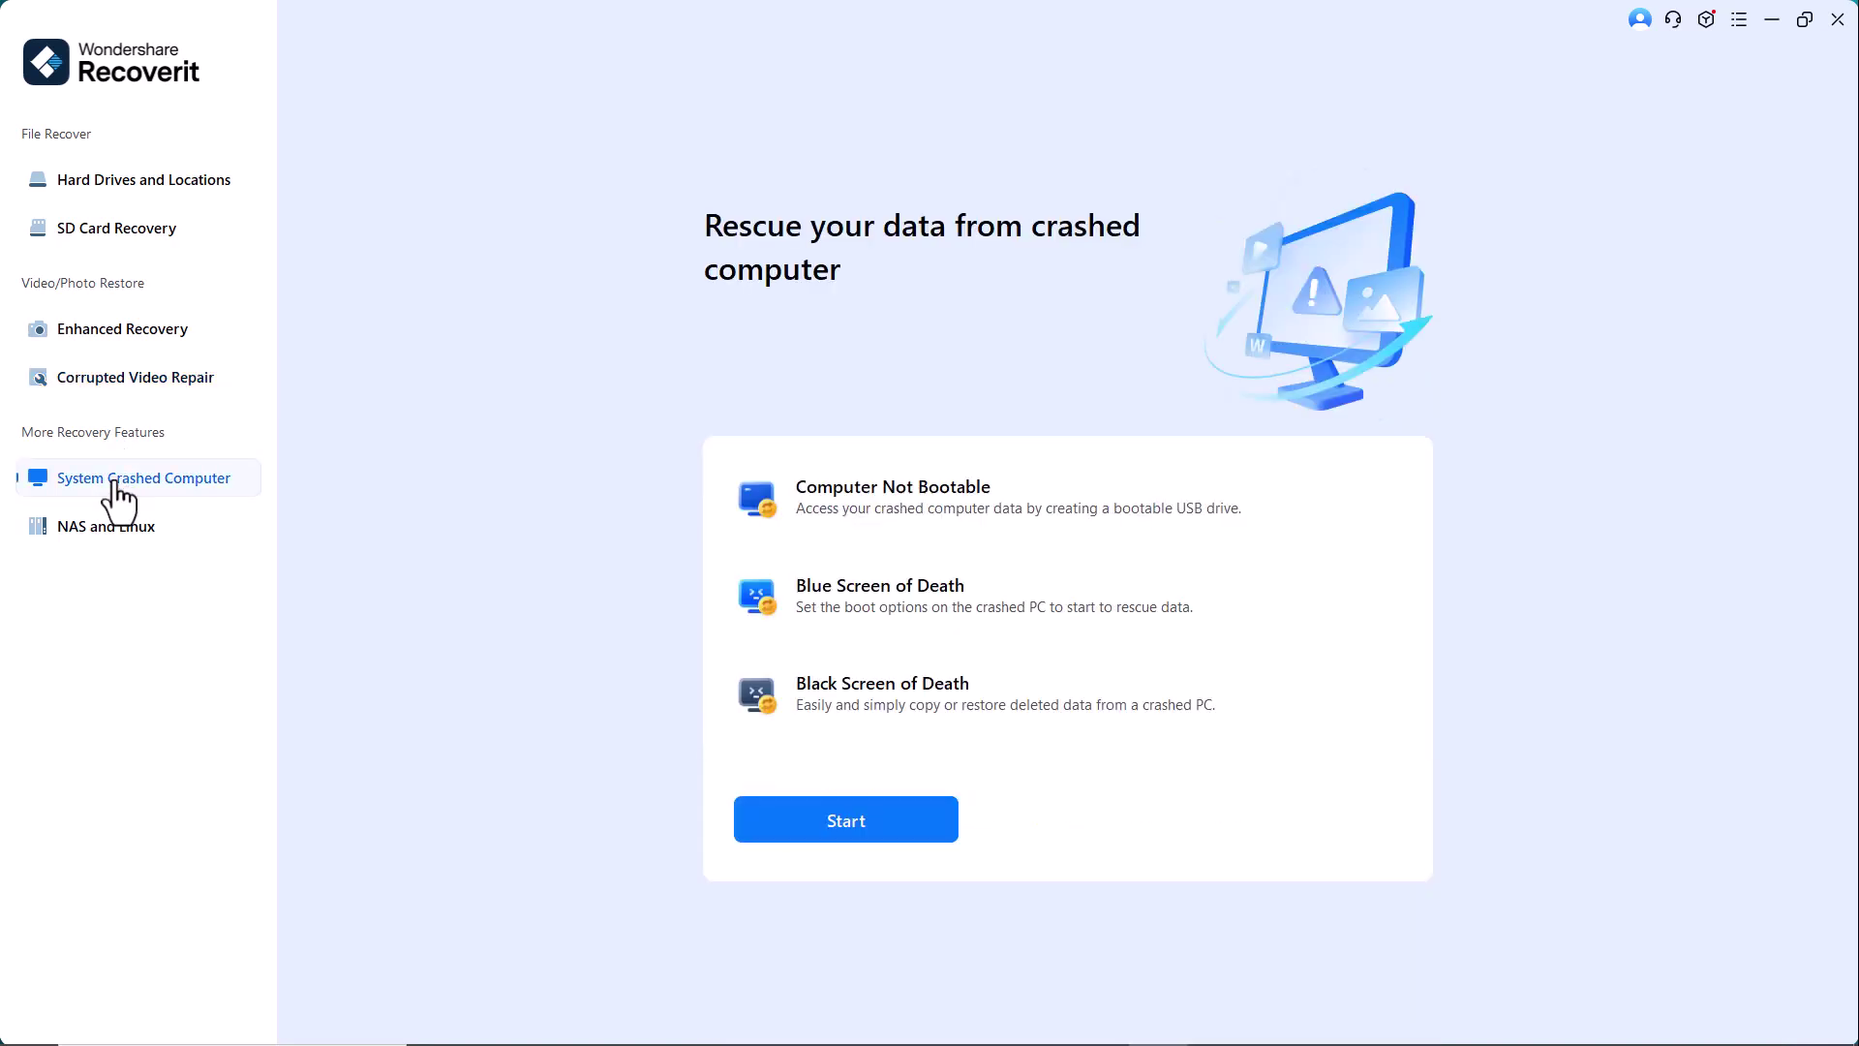
pyautogui.click(142, 555)
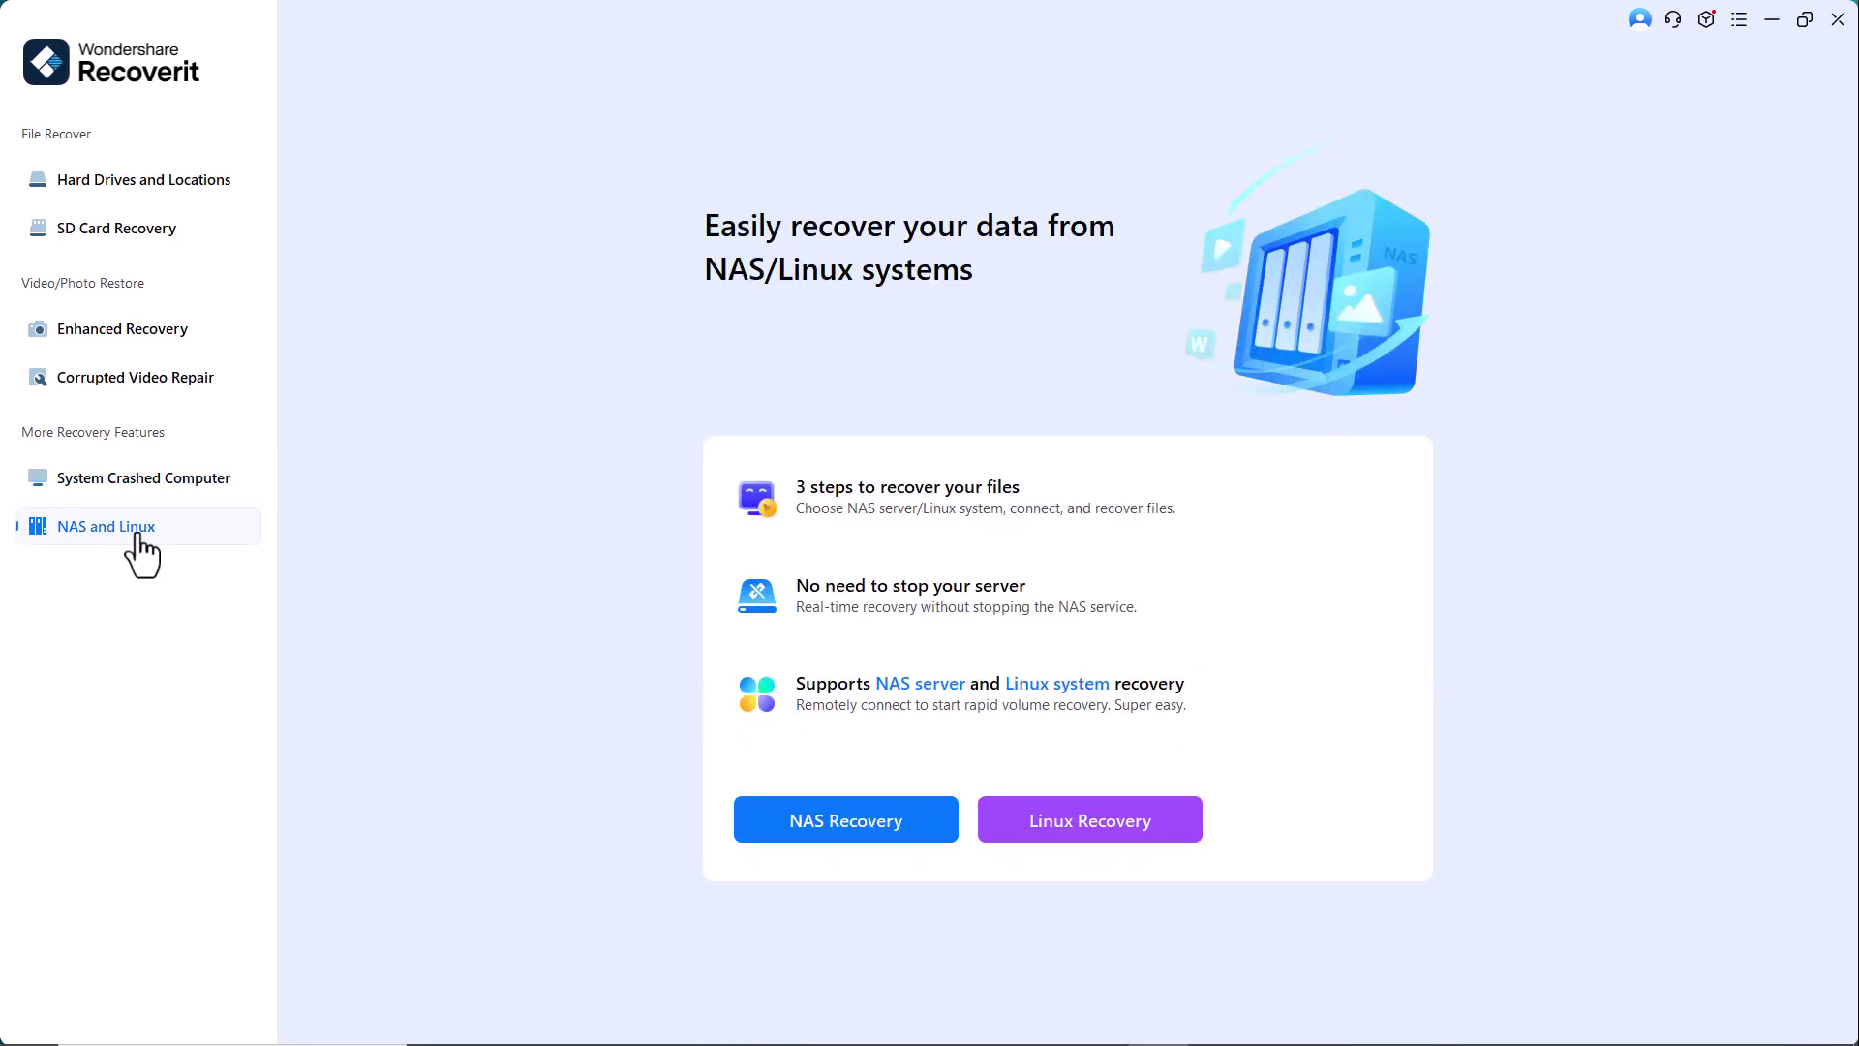
pyautogui.click(107, 198)
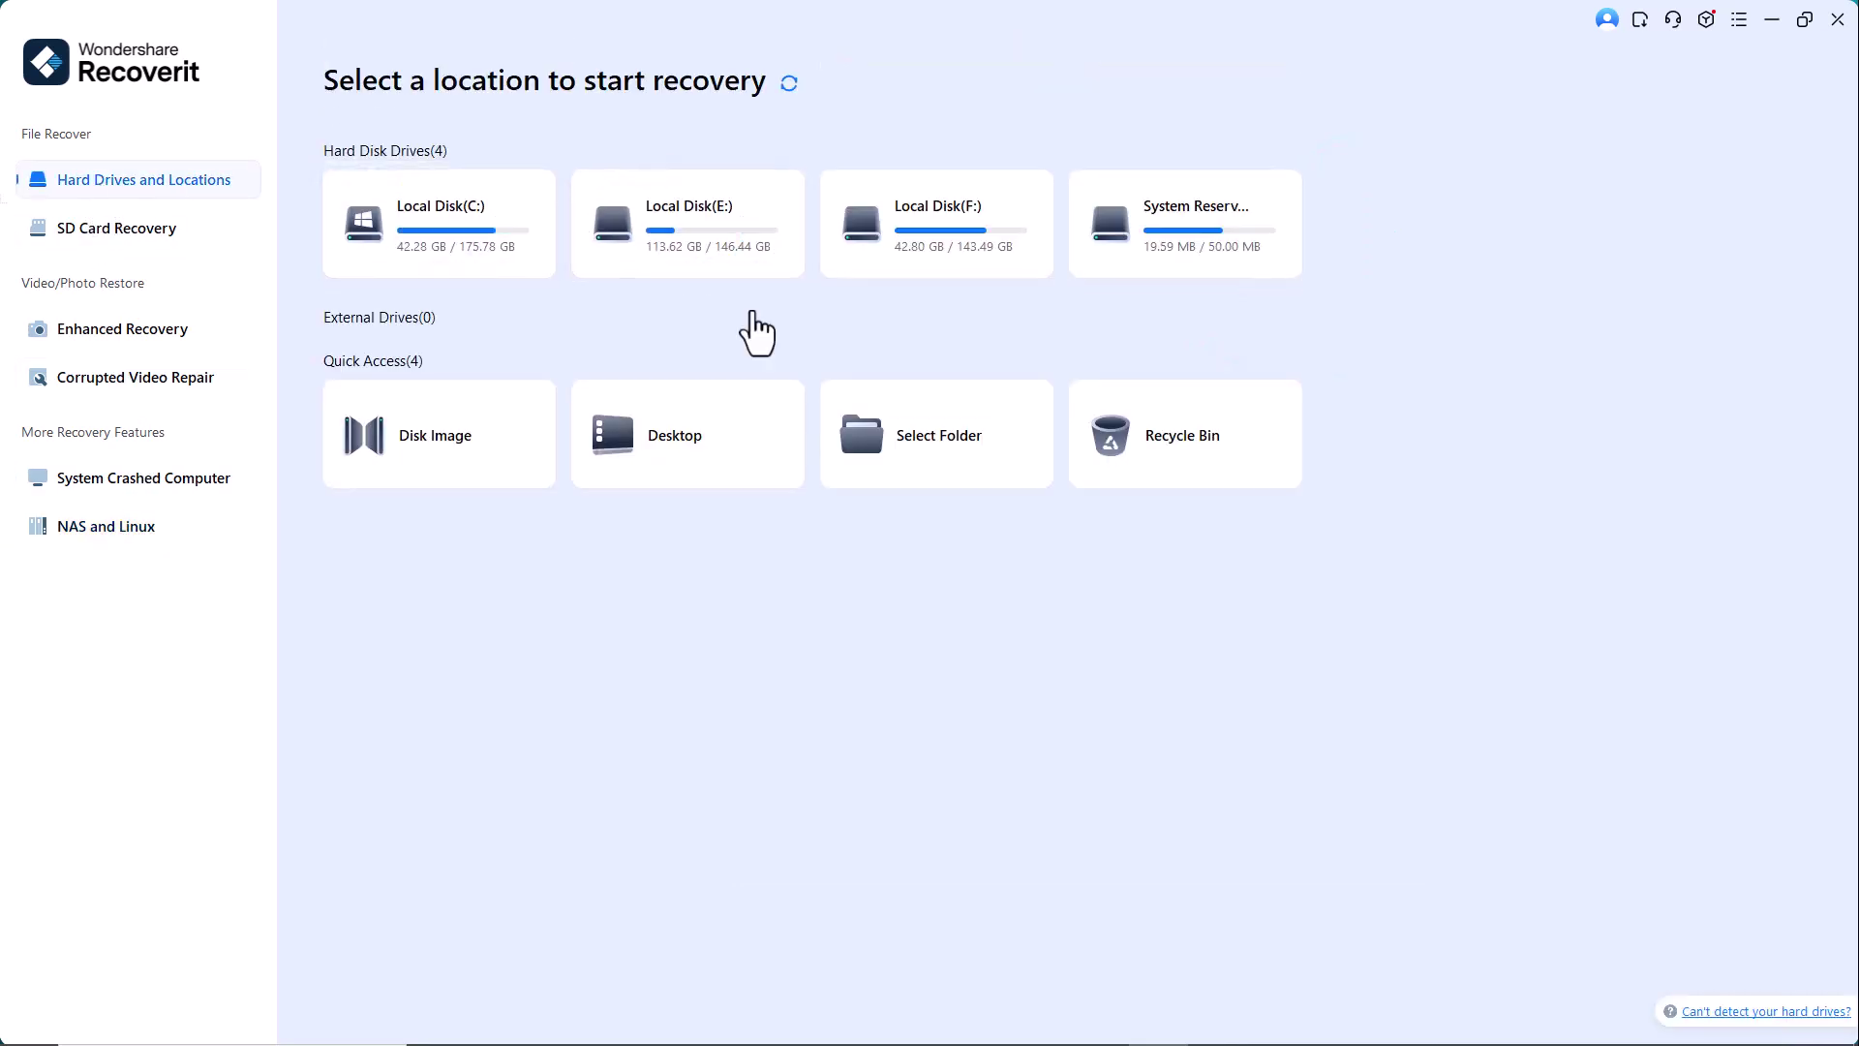